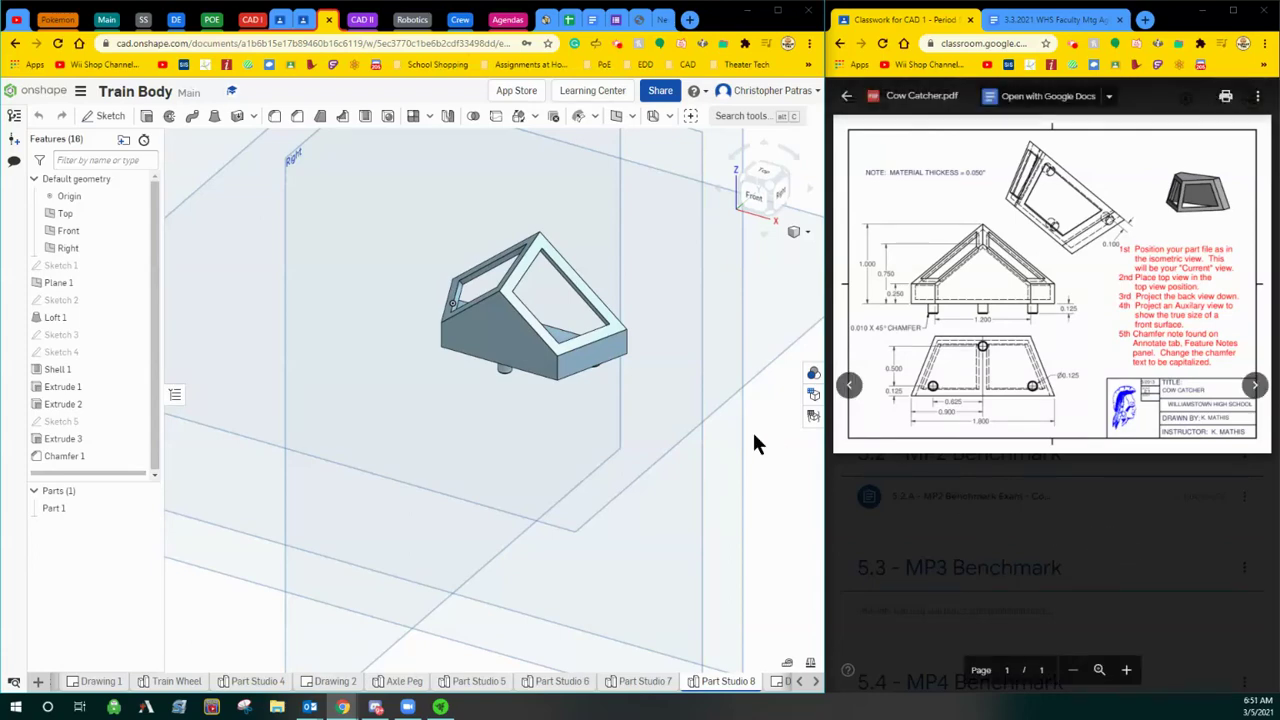
Pan, zoom and rotate to inspect the existing part from several angles.
left_click(632, 466)
scroll(694, 484, "up", 3)
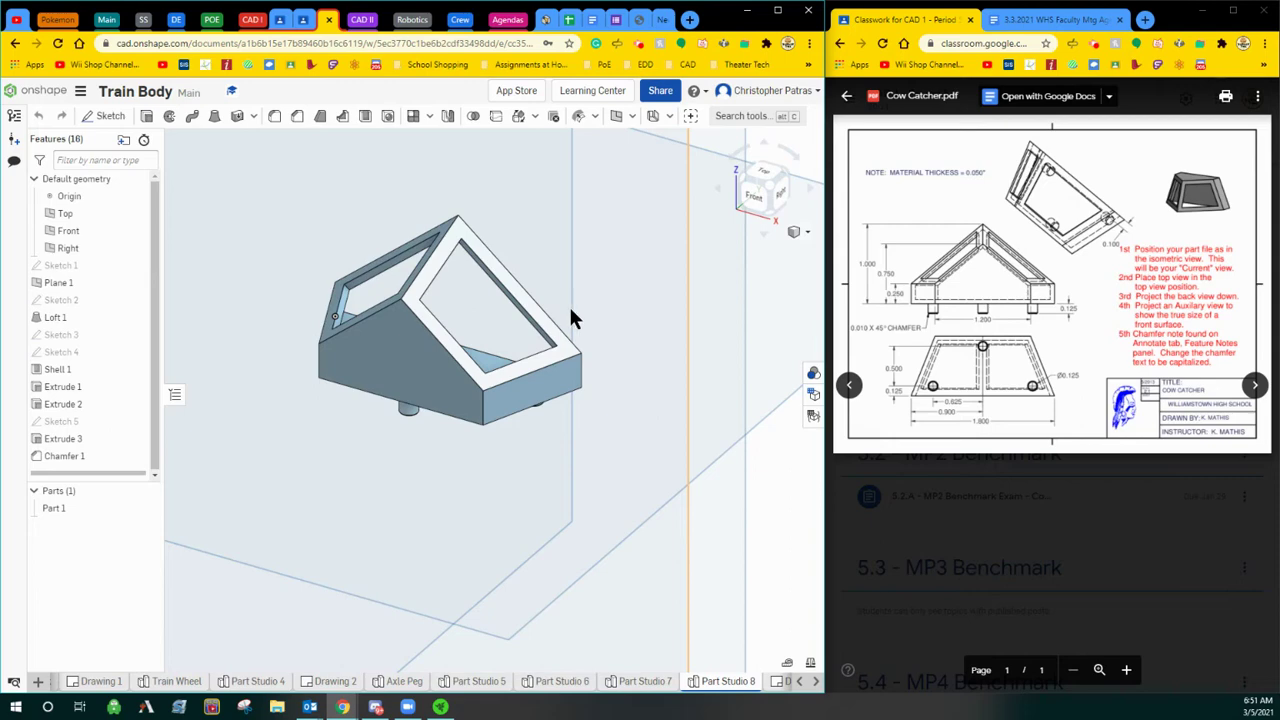
middle_click_drag(567, 302, 603, 378)
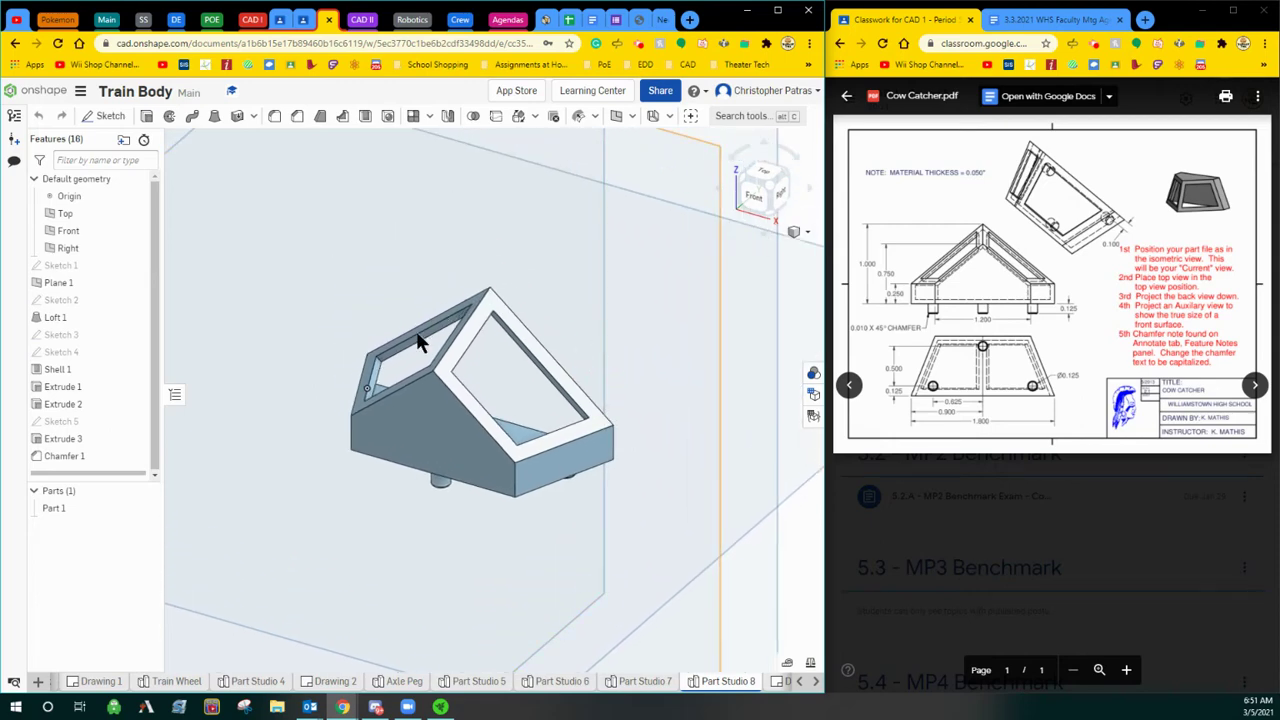
scroll(550, 362, "down", 3)
middle_click_drag(550, 362, 600, 288)
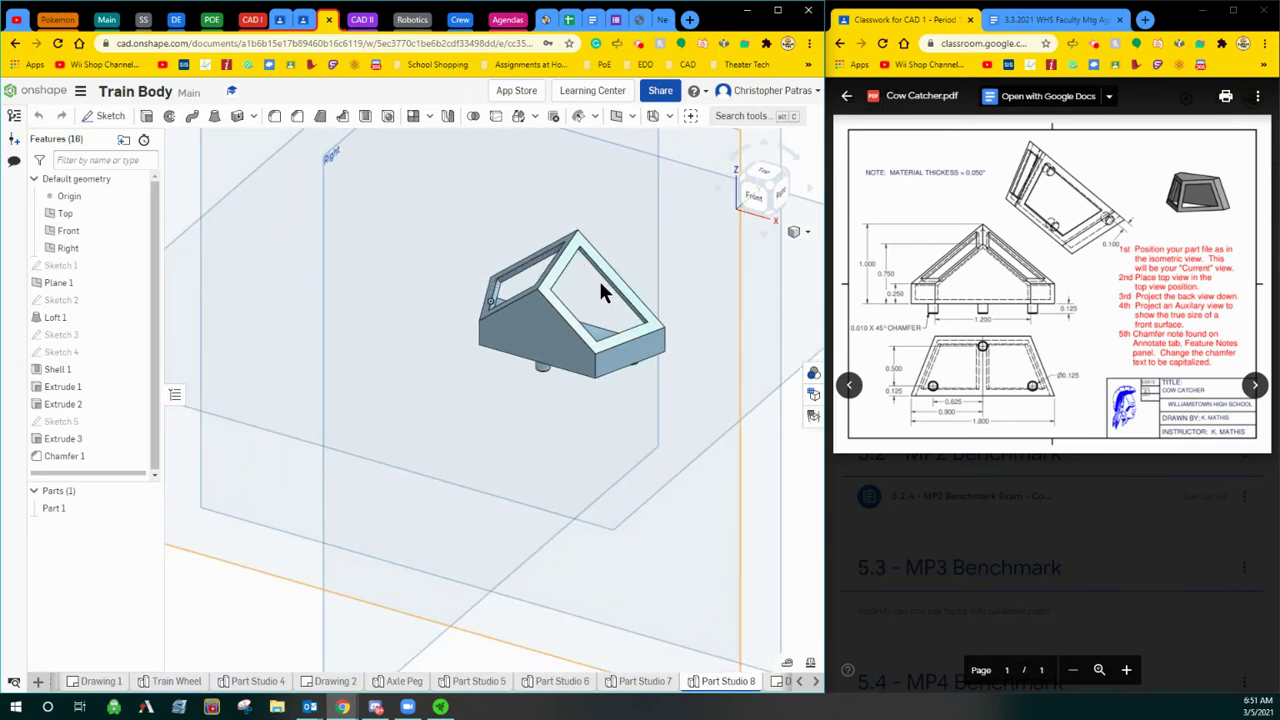
scroll(600, 287, "up", 4)
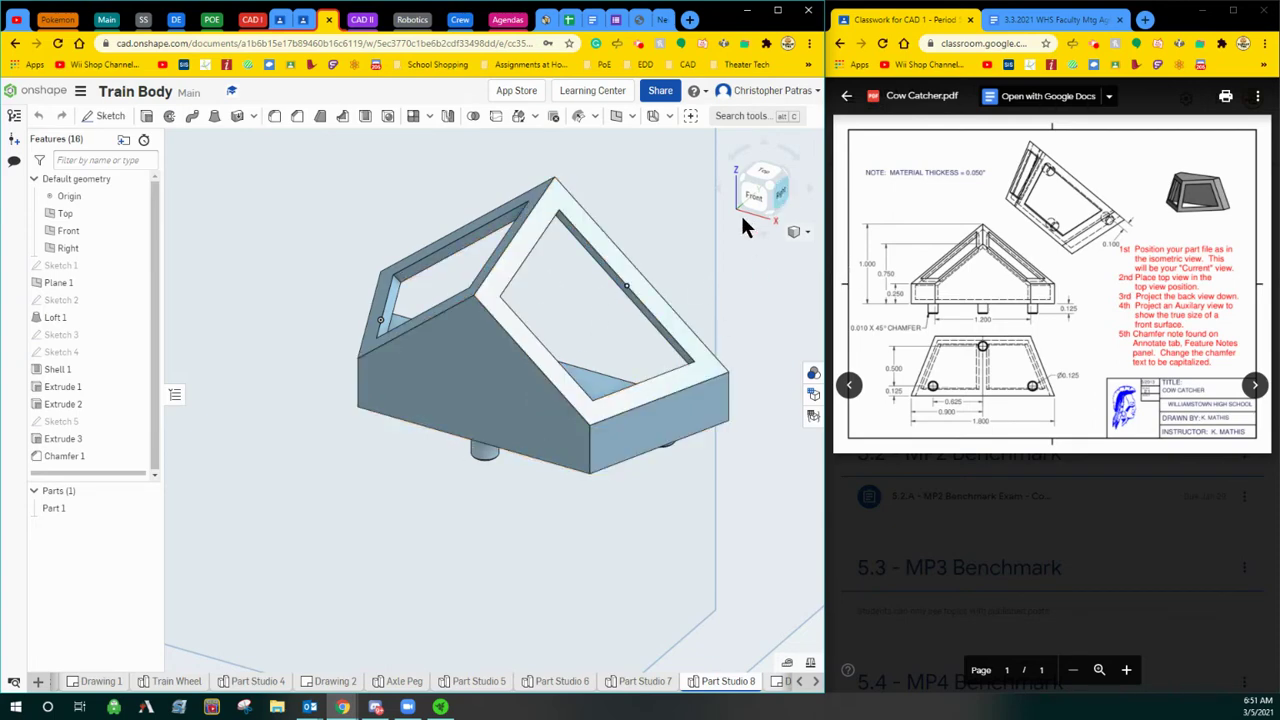
left_click(768, 212)
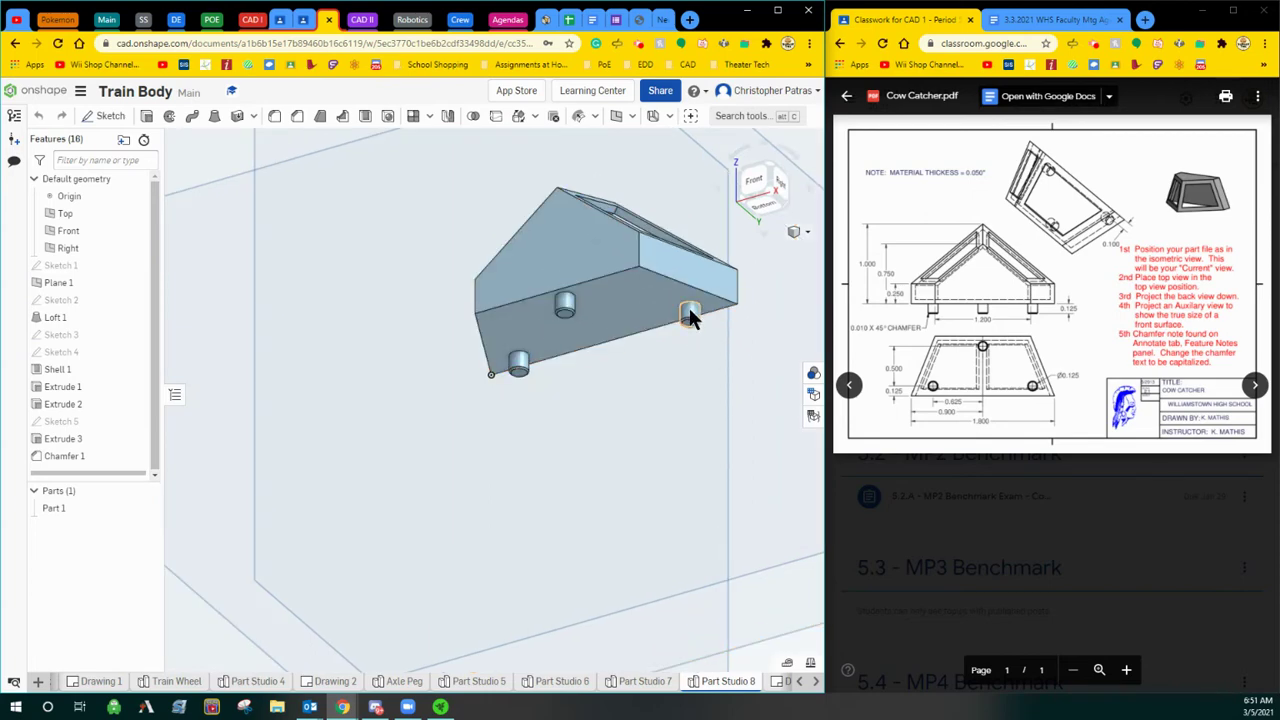
left_click(776, 172)
scroll(560, 420, "up", 2)
middle_click_drag(560, 420, 514, 323)
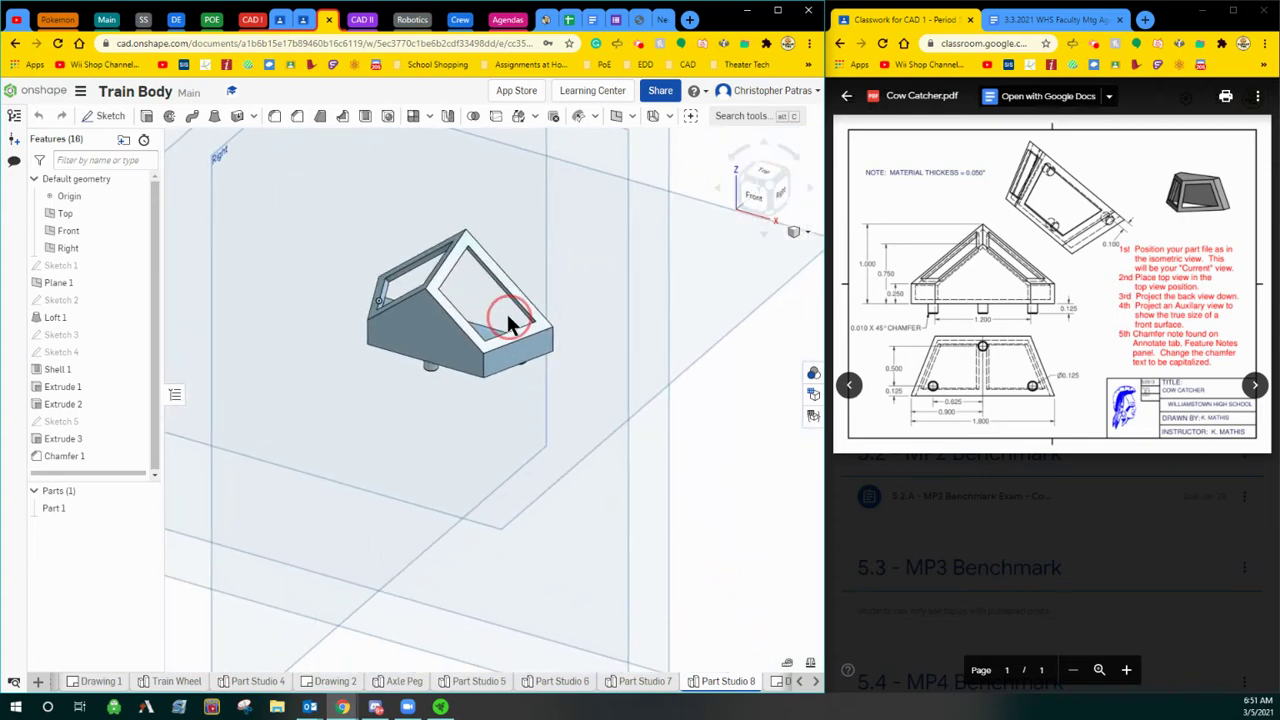
Add a new Part Studio to the Train Body document.
left_click(38, 681)
left_click(92, 590)
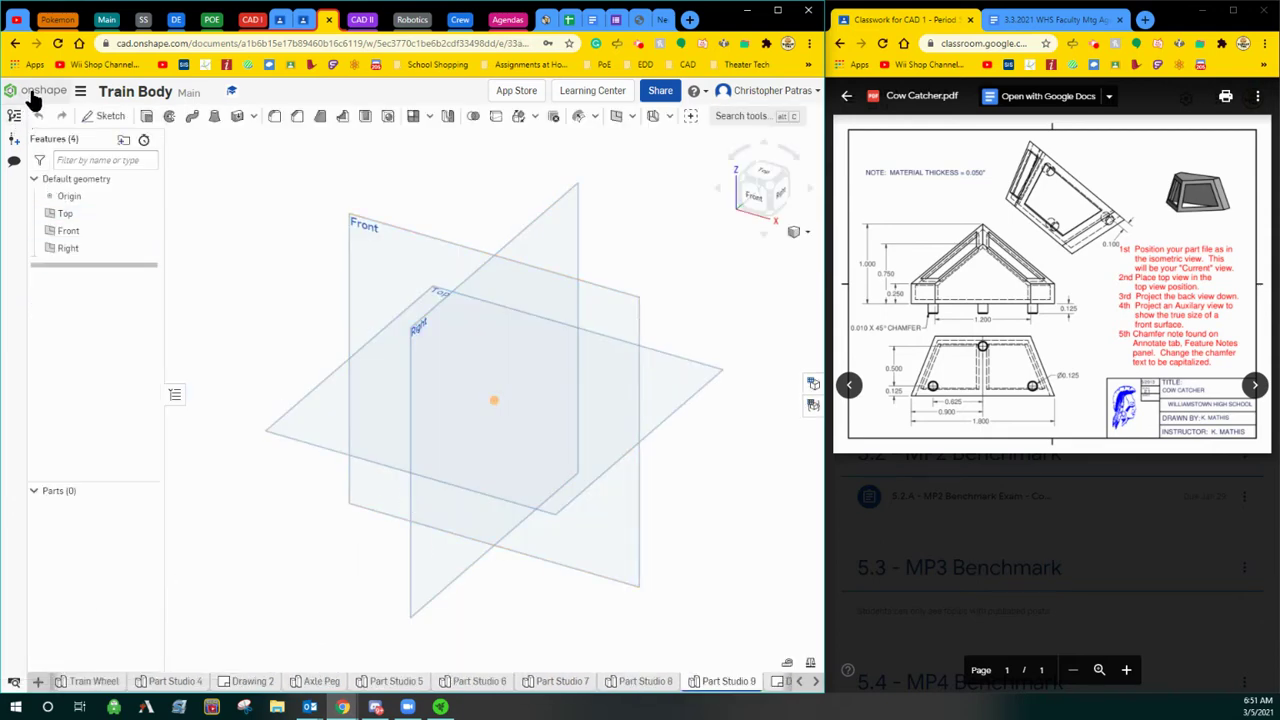
left_click(80, 91)
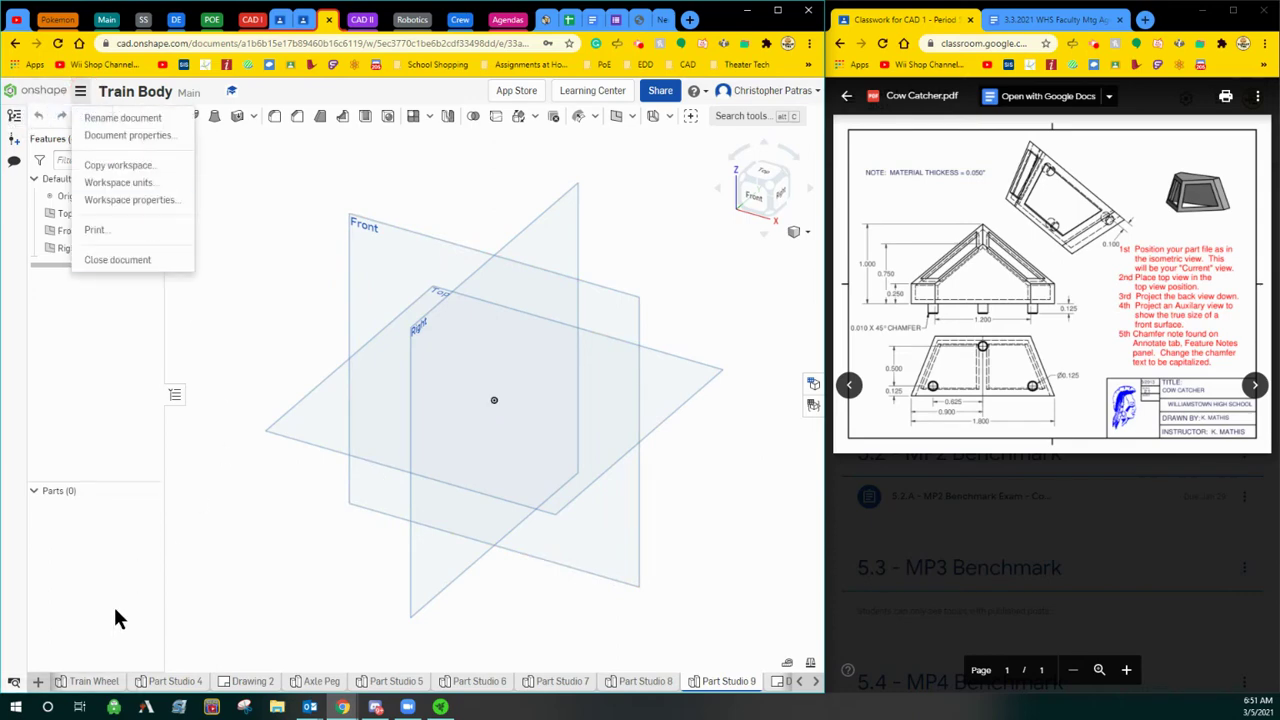
Rename the new Part Studio tab to 'Cow Catcher'.
right_click(709, 683)
left_click(712, 575)
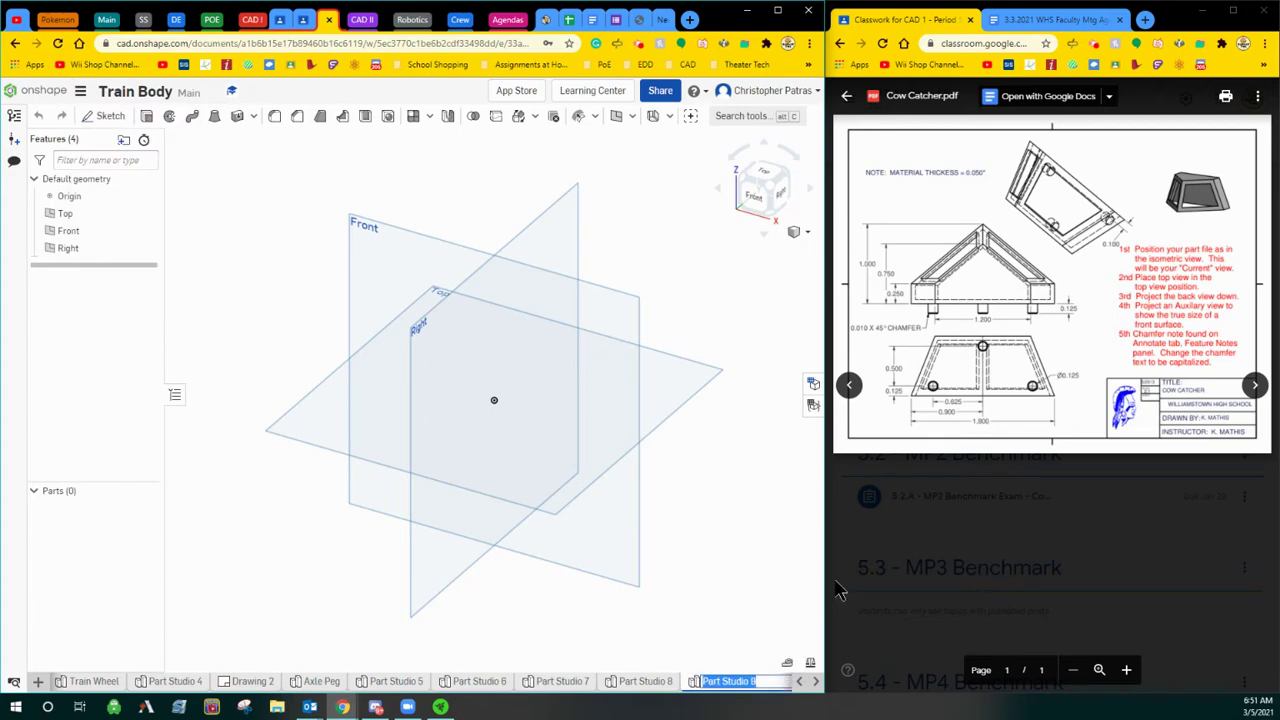
type("Cow Catcher")
left_click(734, 505)
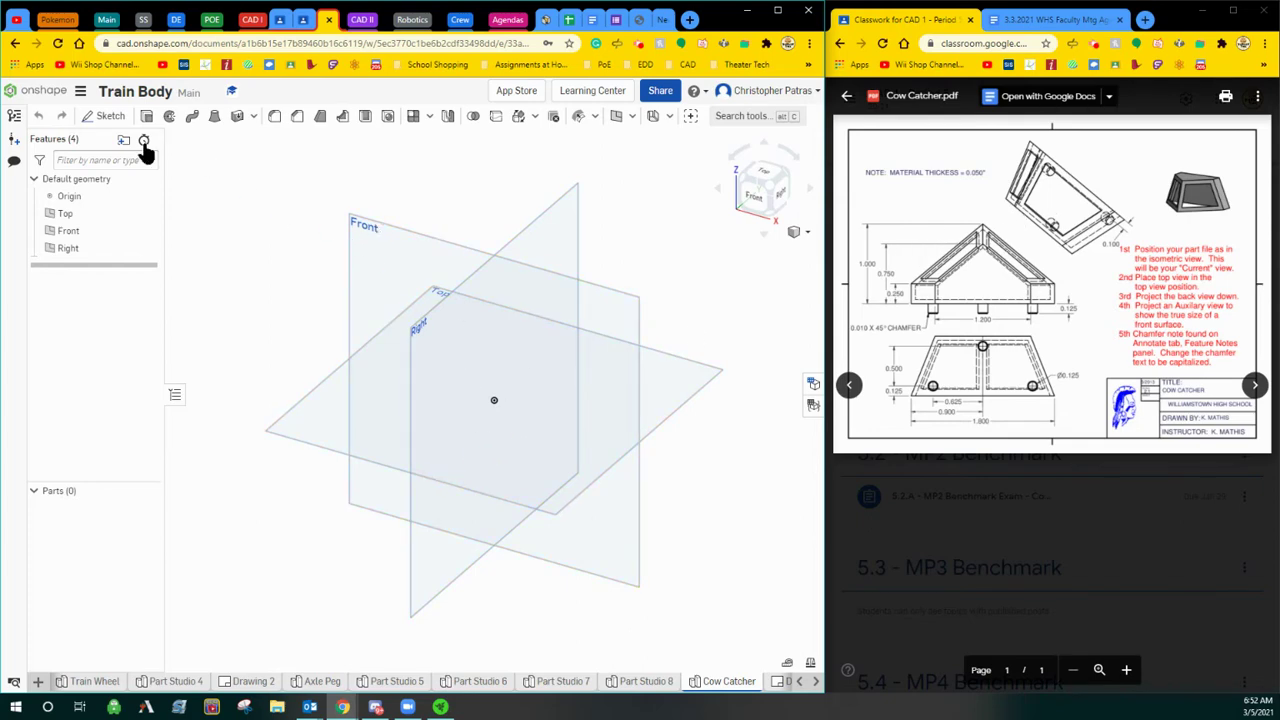
Start Sketch 1 on the Front plane, viewed straight on.
left_click(100, 116)
left_click(390, 240)
key("n")
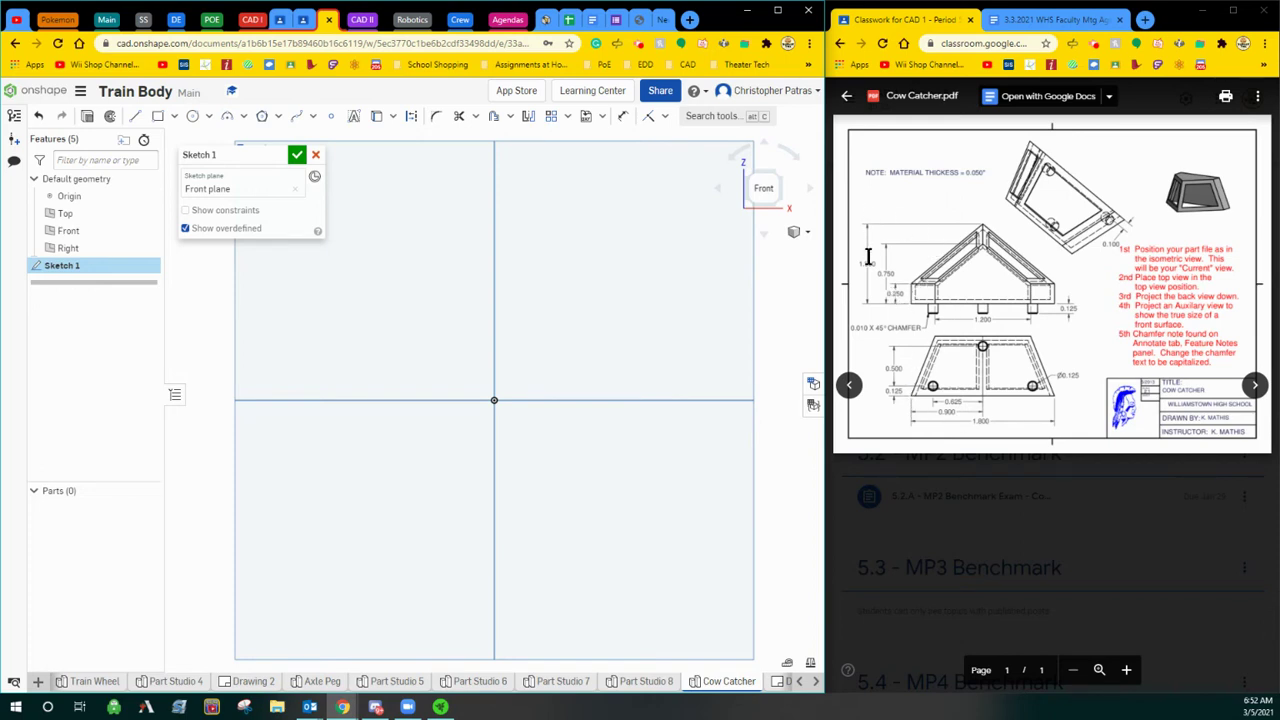
Draw a horizontal line rightward from the origin, undoing a stray short line.
left_click(135, 116)
middle_click_drag(532, 396, 412, 395)
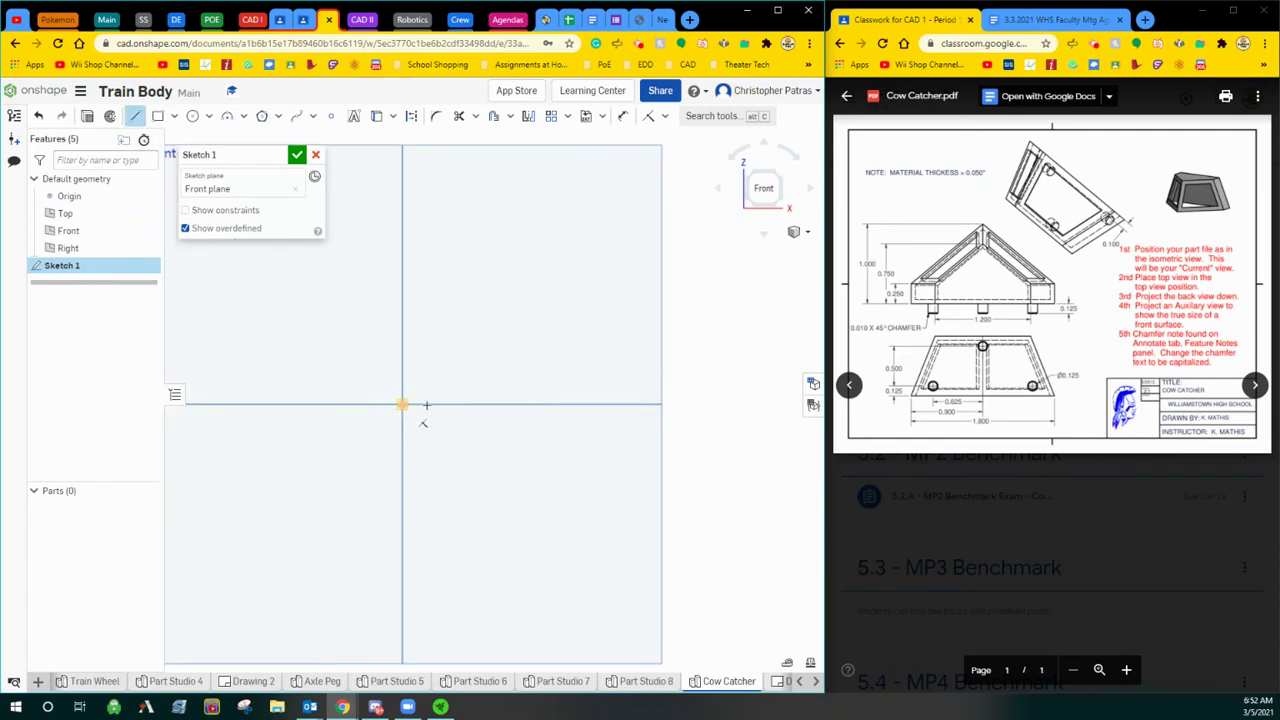
left_click(402, 404)
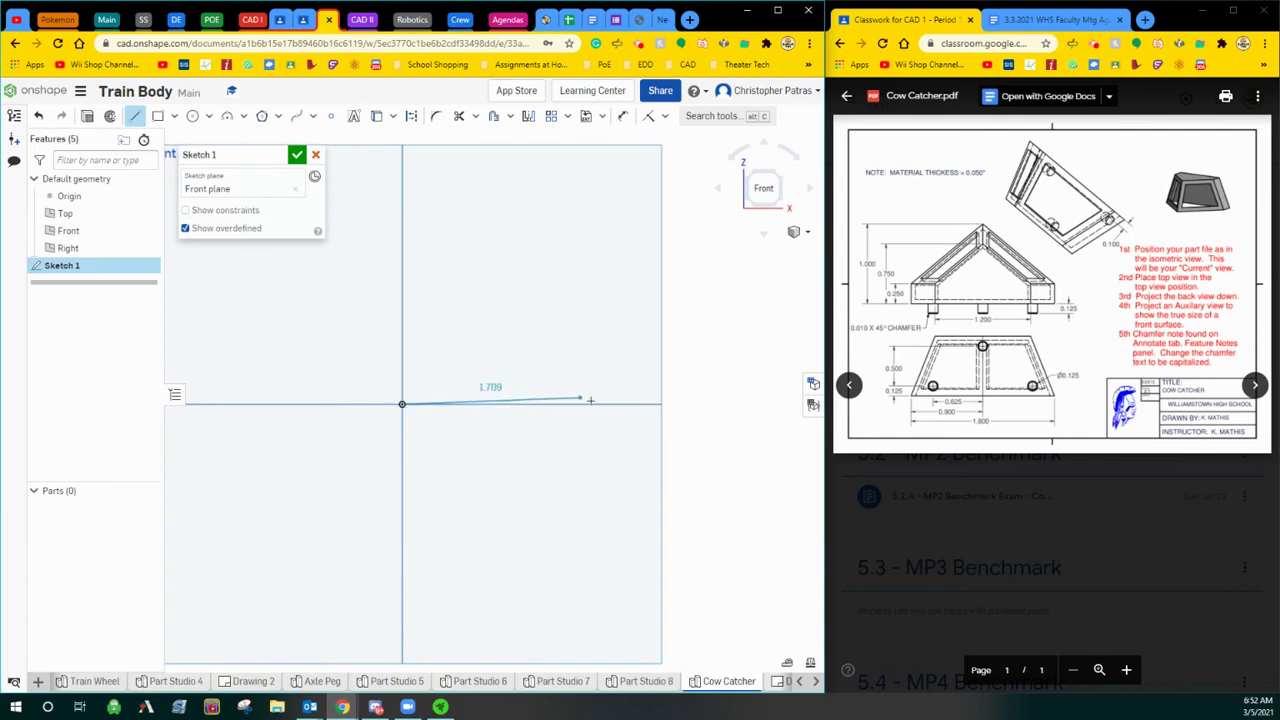
left_click(672, 404)
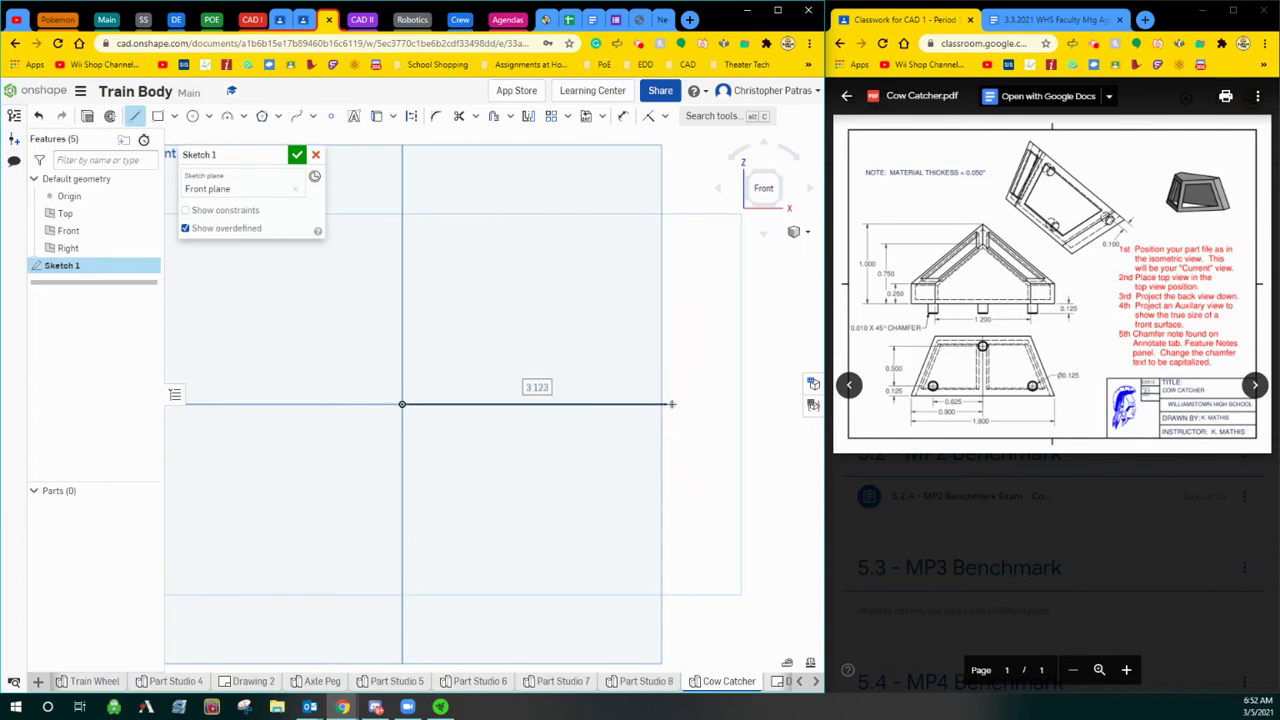
key("Up")
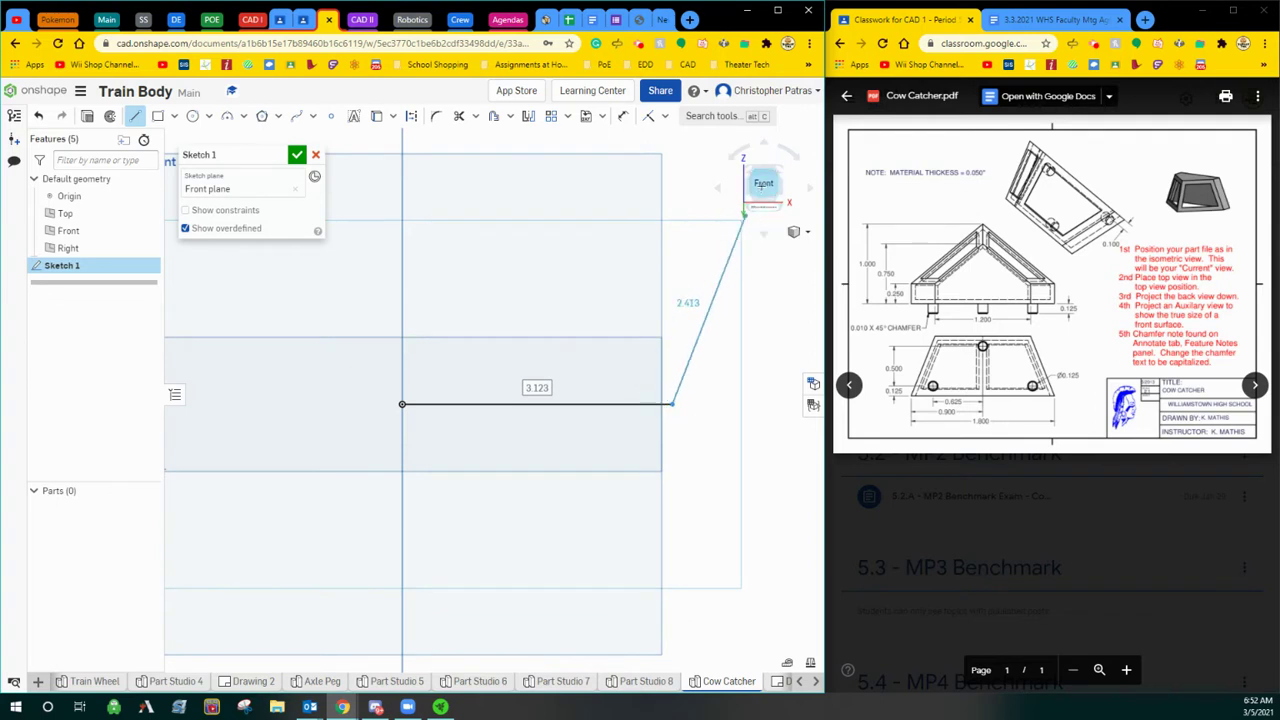
left_click(763, 183)
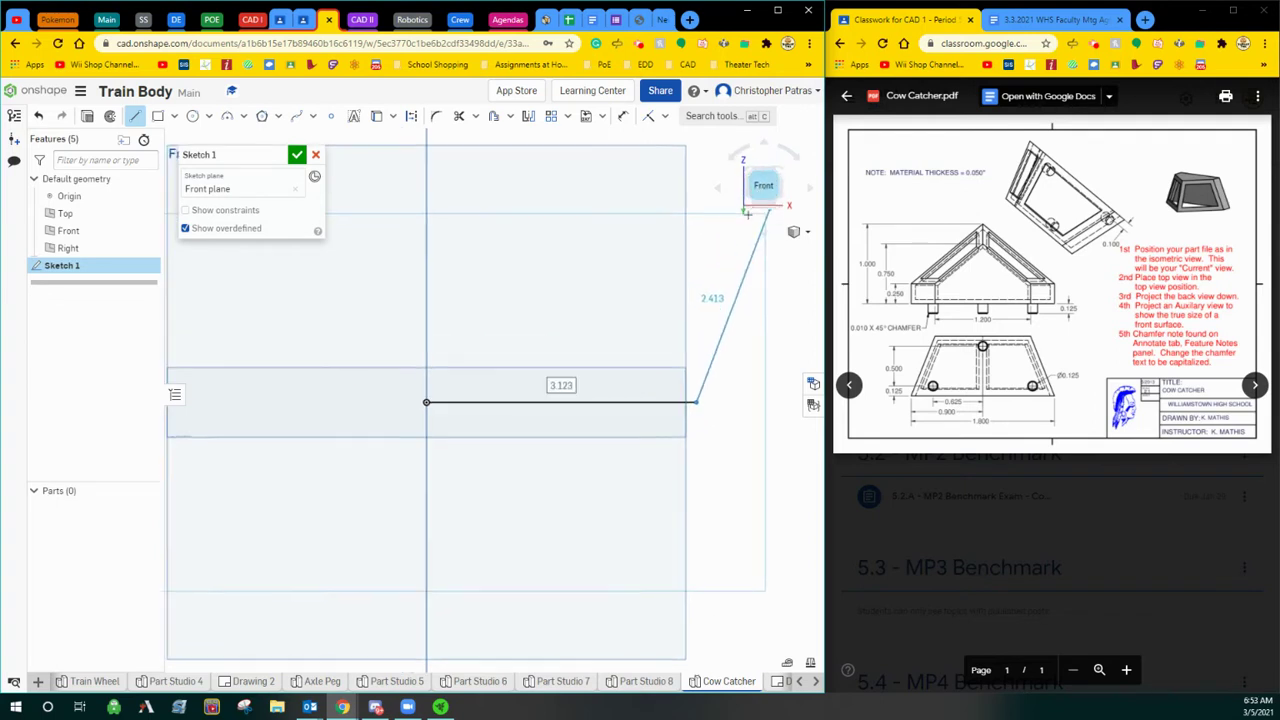
left_click(714, 357)
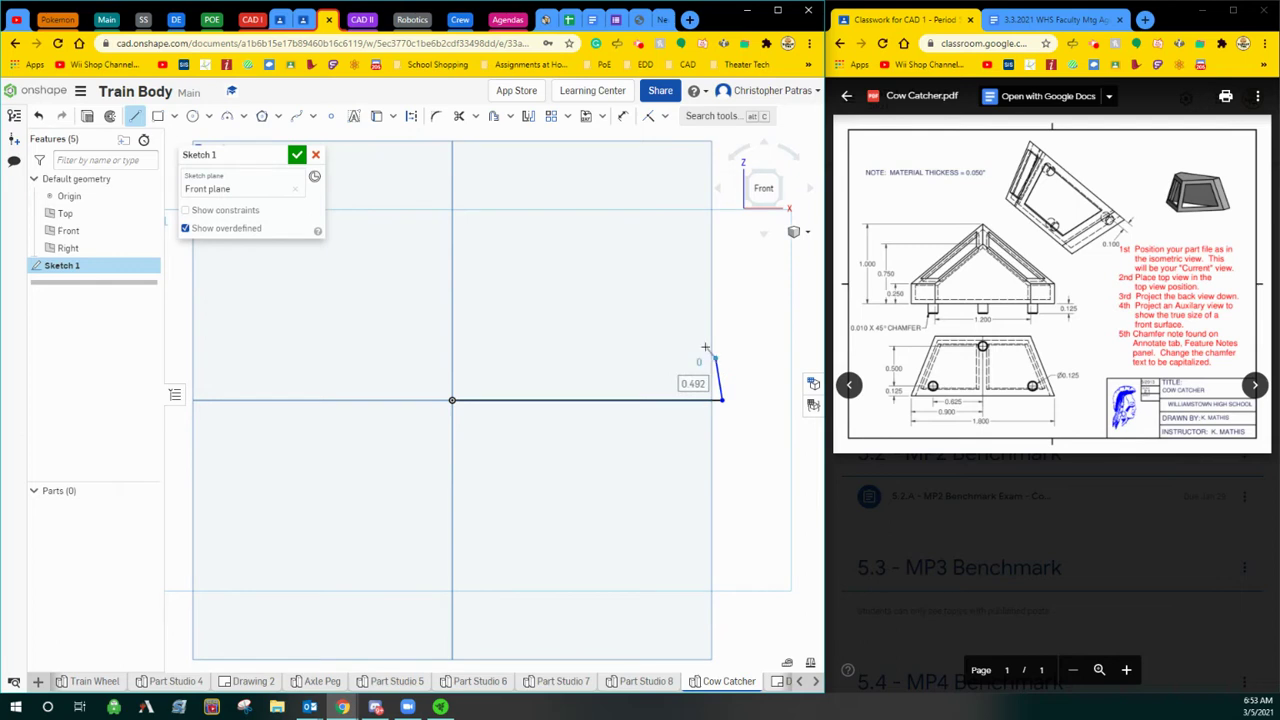
key("Escape")
left_click(39, 115)
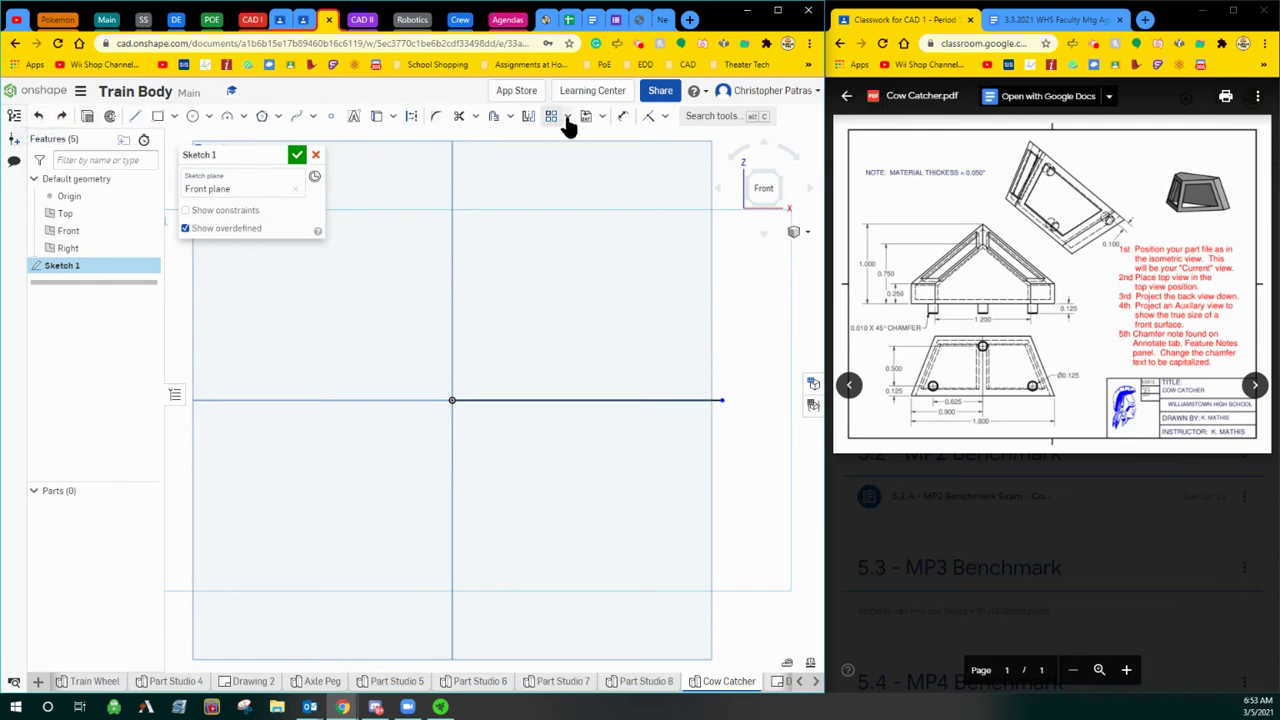
Dimension the horizontal base line to 1.8.
left_click(621, 116)
left_click(626, 399)
left_click(587, 432)
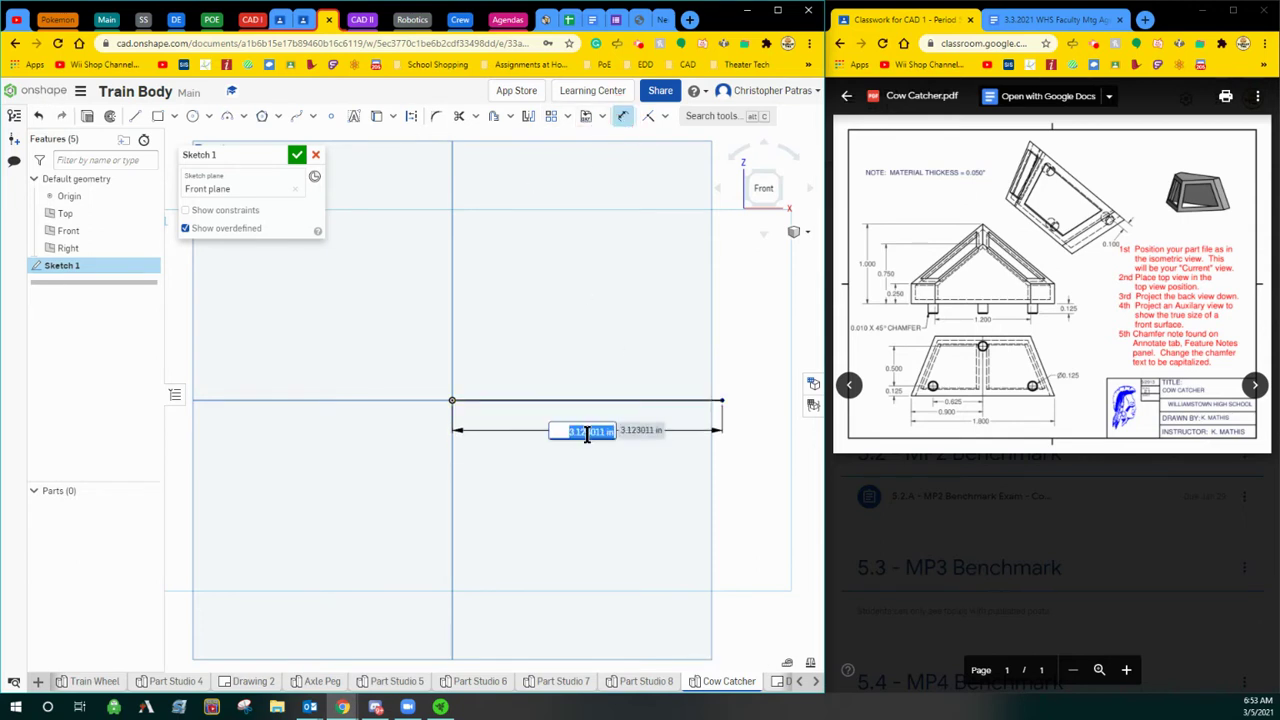
key("BackSpace")
key("Escape")
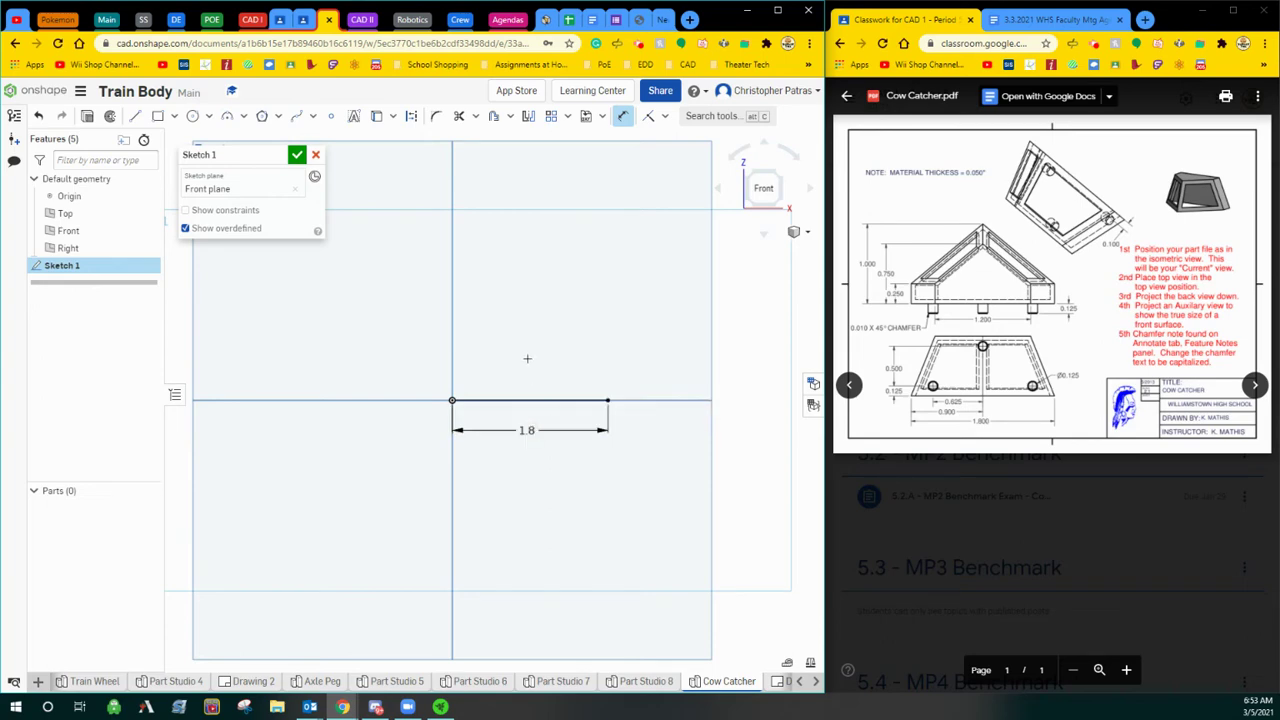
scroll(557, 380, "up", 4)
mouse_move(554, 374)
middle_mouse_down()
mouse_move(491, 406)
mouse_move(567, 410)
middle_mouse_up()
Draw 0.25 vertical lines up from both ends of the base line.
left_click(135, 116)
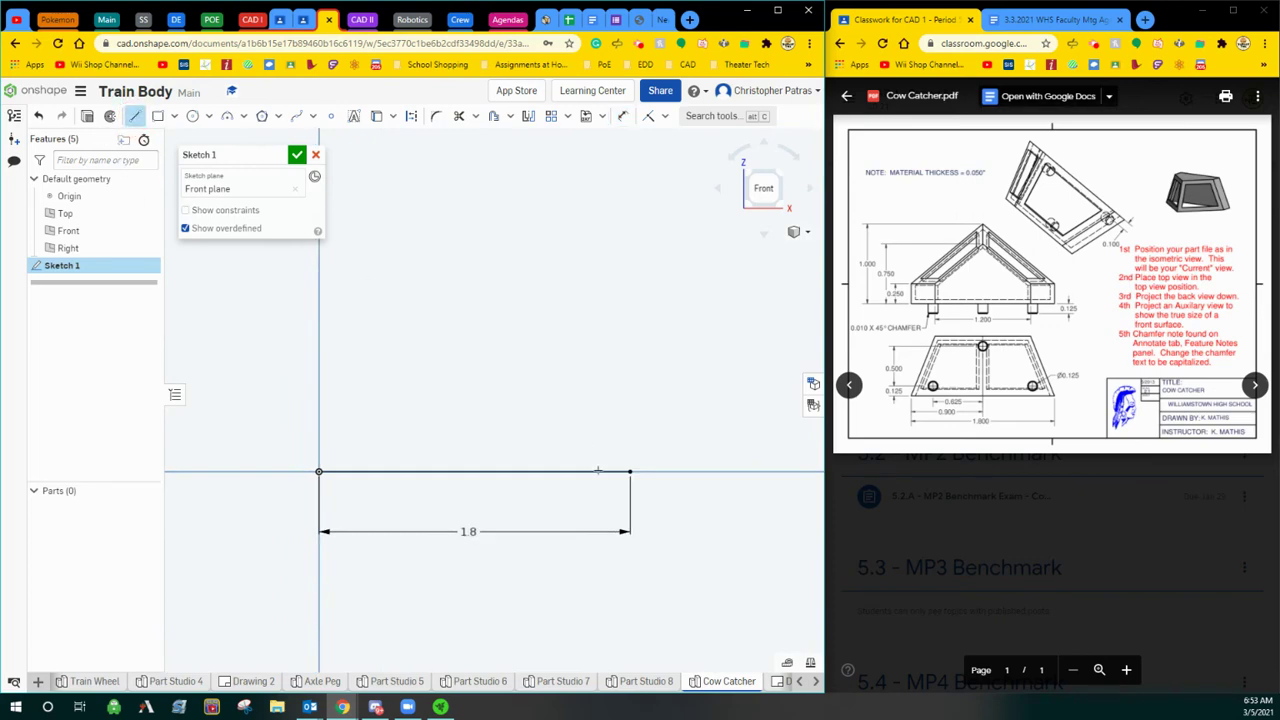
left_click(631, 472)
type("0.25")
key("Return")
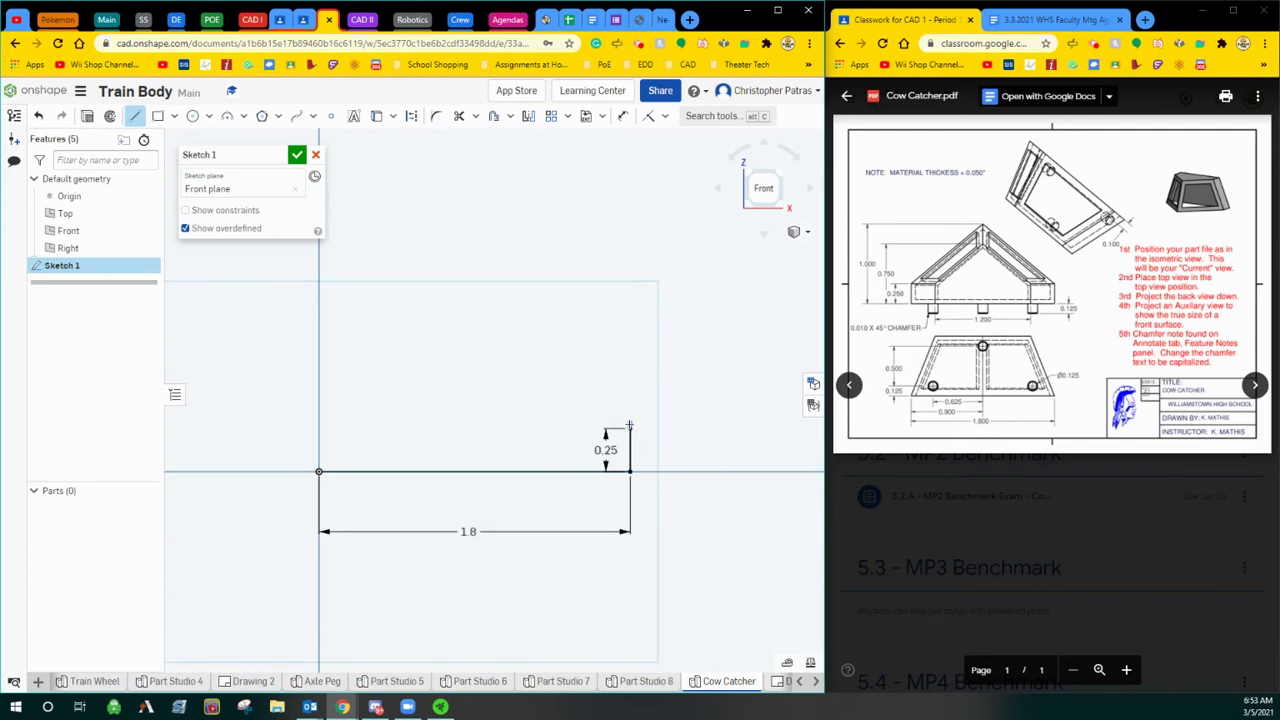
key("Escape")
left_click(135, 116)
left_click(319, 470)
key("Tab")
type(".25")
key("Return")
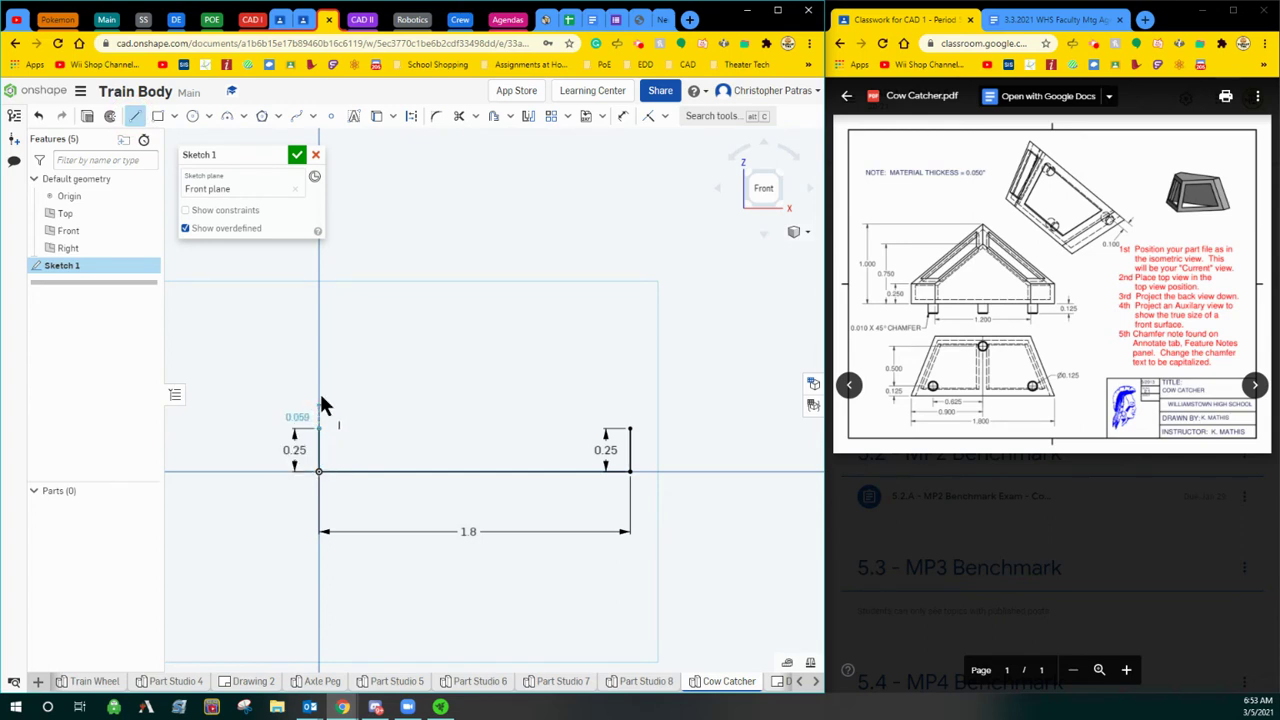
key("Escape")
Apply a Midpoint constraint on the base line.
left_click(333, 116)
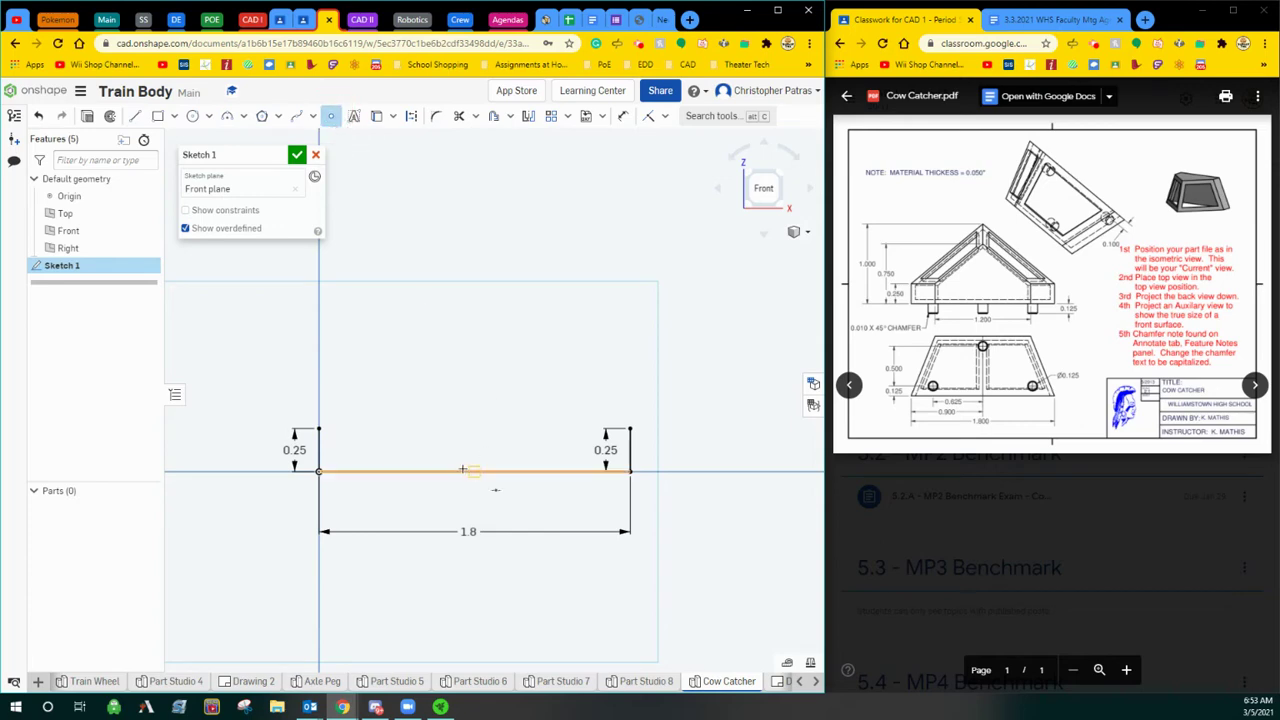
left_click(665, 117)
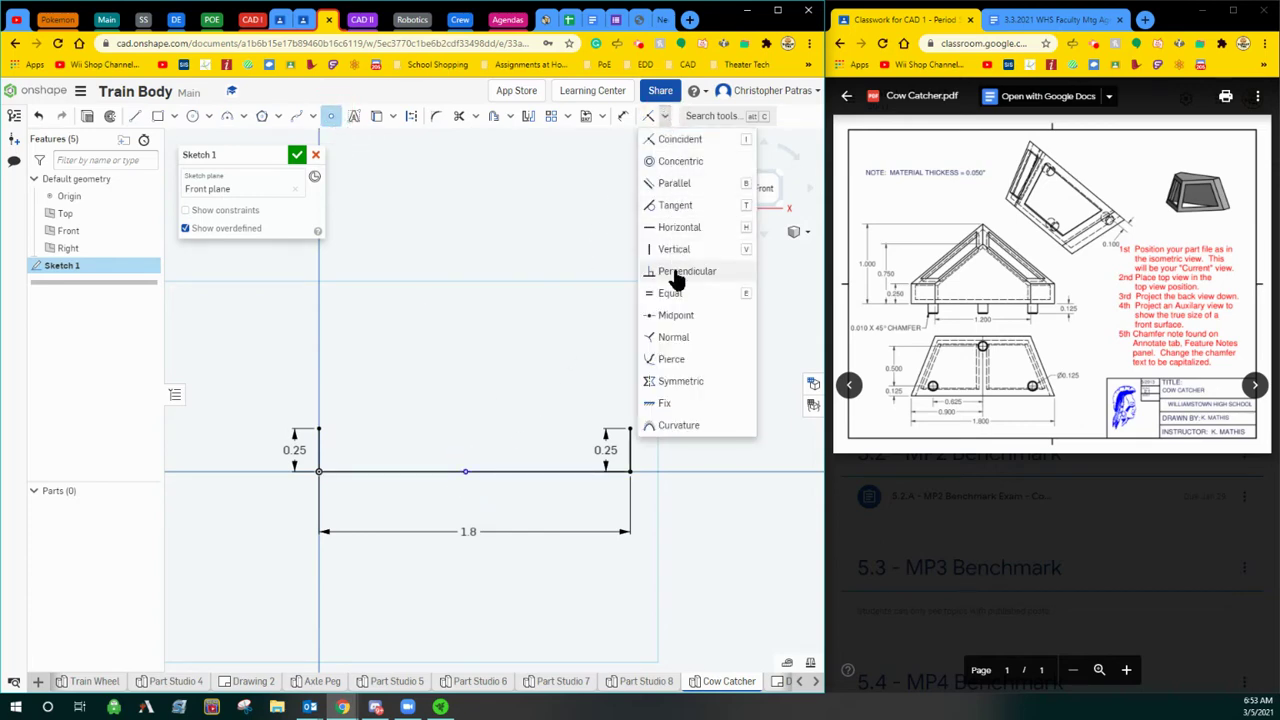
left_click(676, 316)
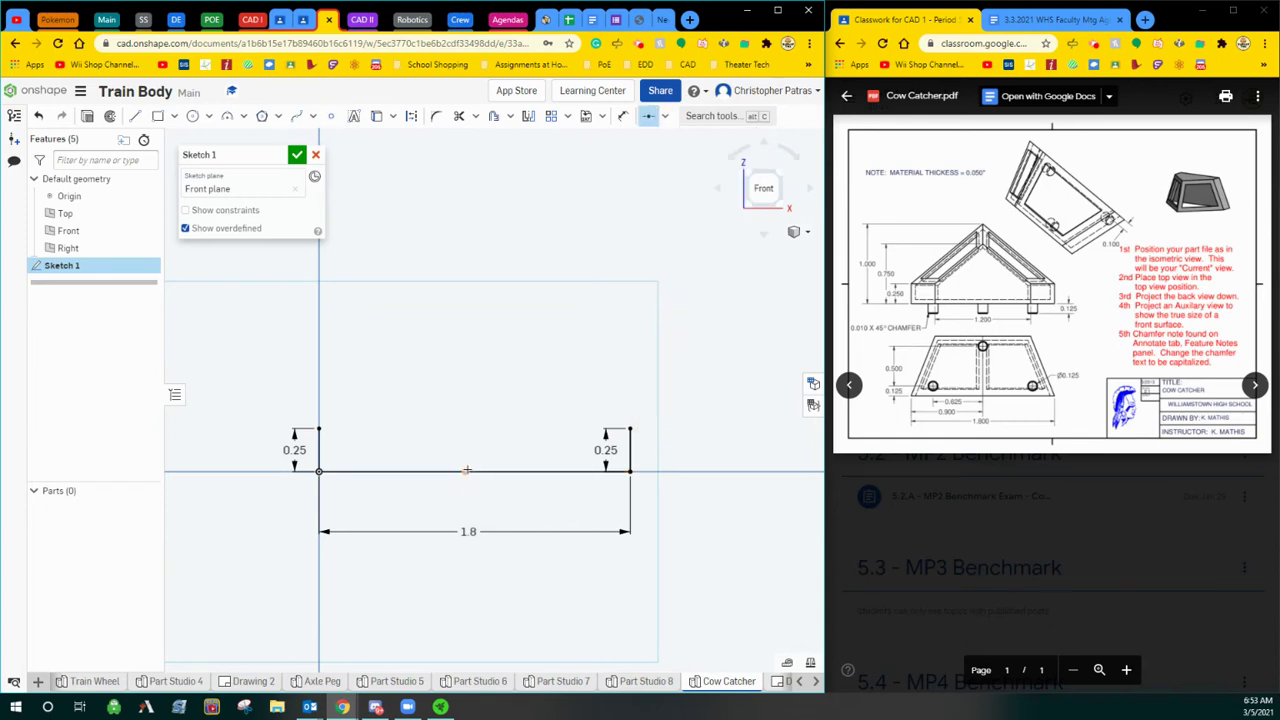
left_click(476, 472)
key("Escape")
Draw a vertical centre line from the base midpoint, dimensioned to 1.
left_click(135, 116)
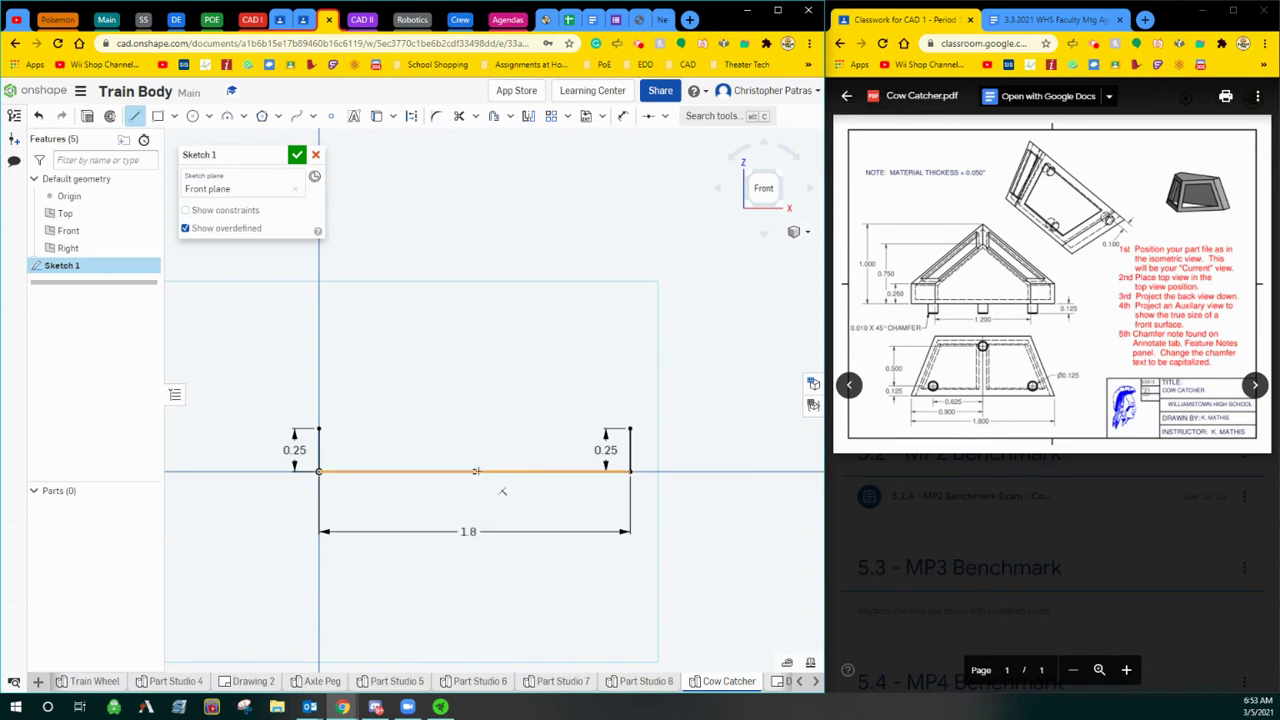
left_click(474, 471)
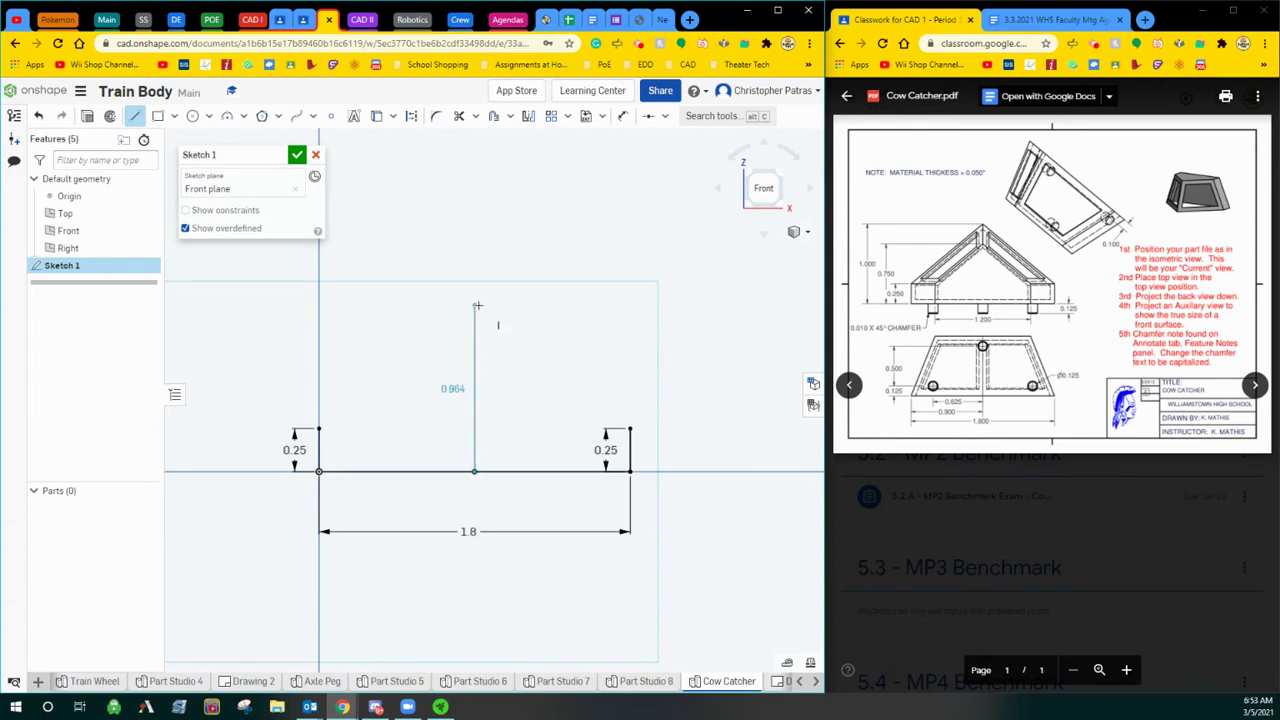
left_click(477, 305)
key("d")
left_click(477, 302)
left_click(467, 295)
type("1")
key("Return")
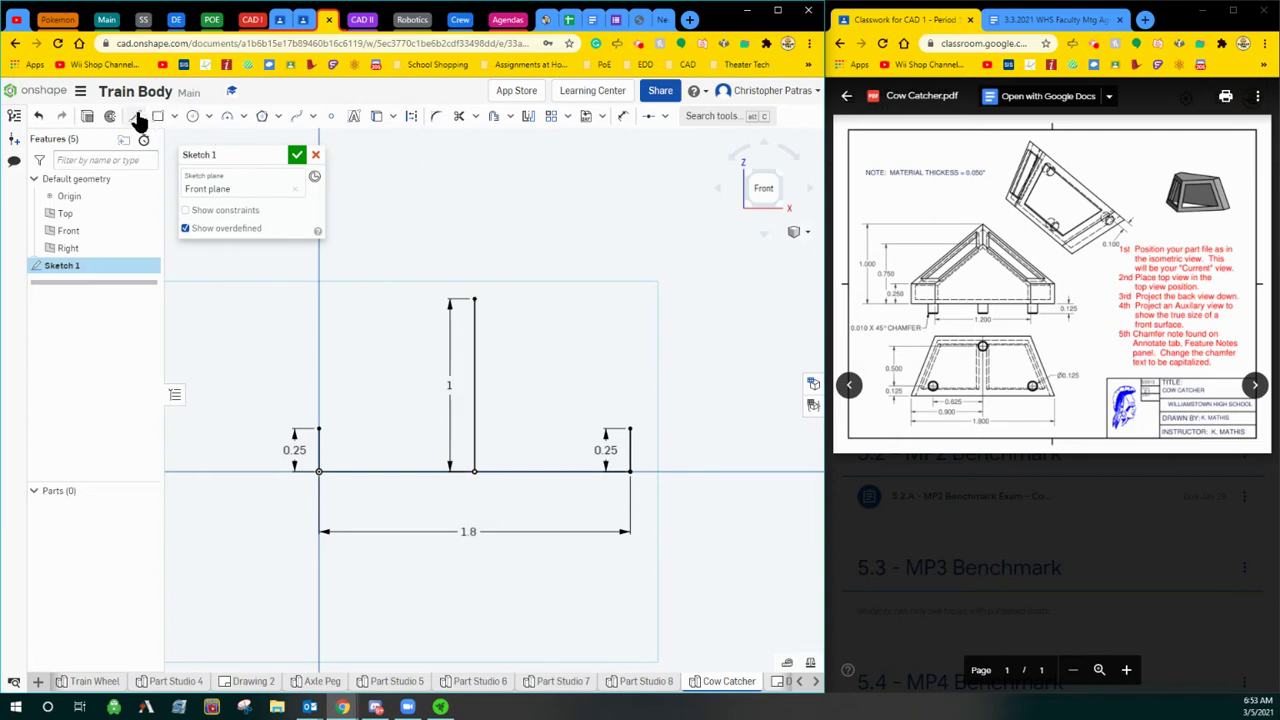
Draw slanted edges from the peak down to both 0.25 endpoints.
left_click(136, 116)
left_click(474, 300)
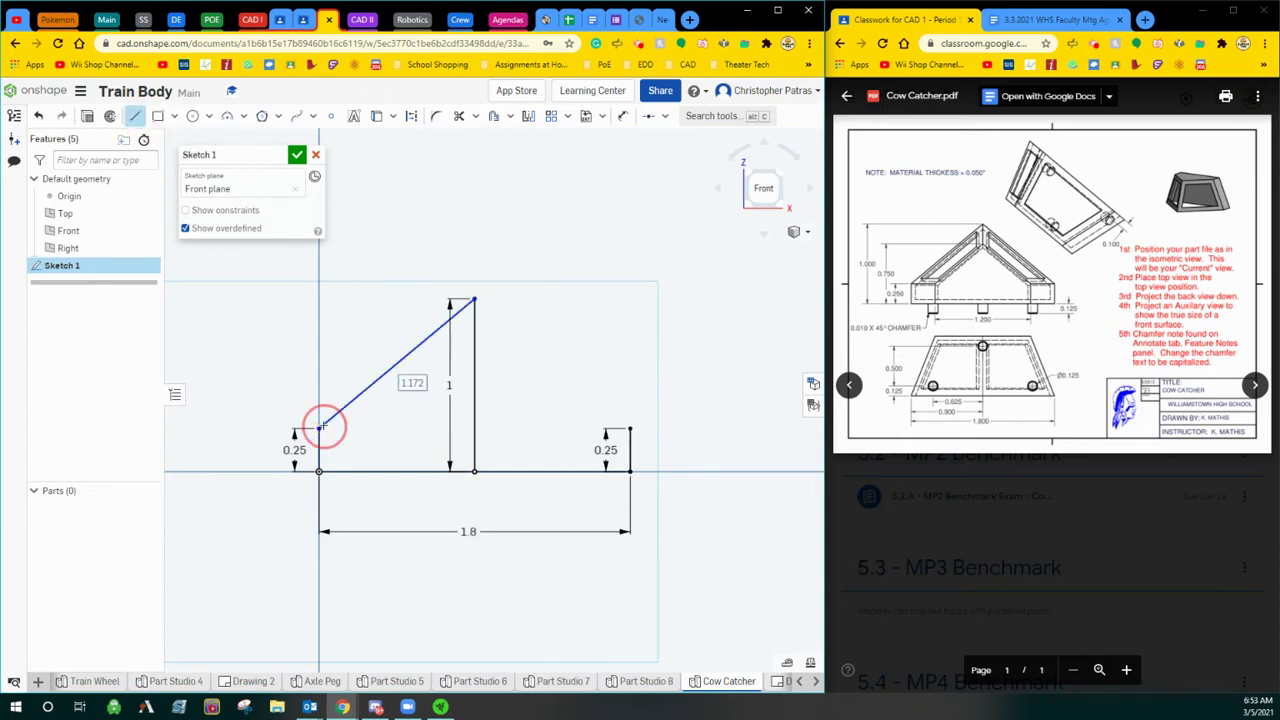
left_click(319, 428)
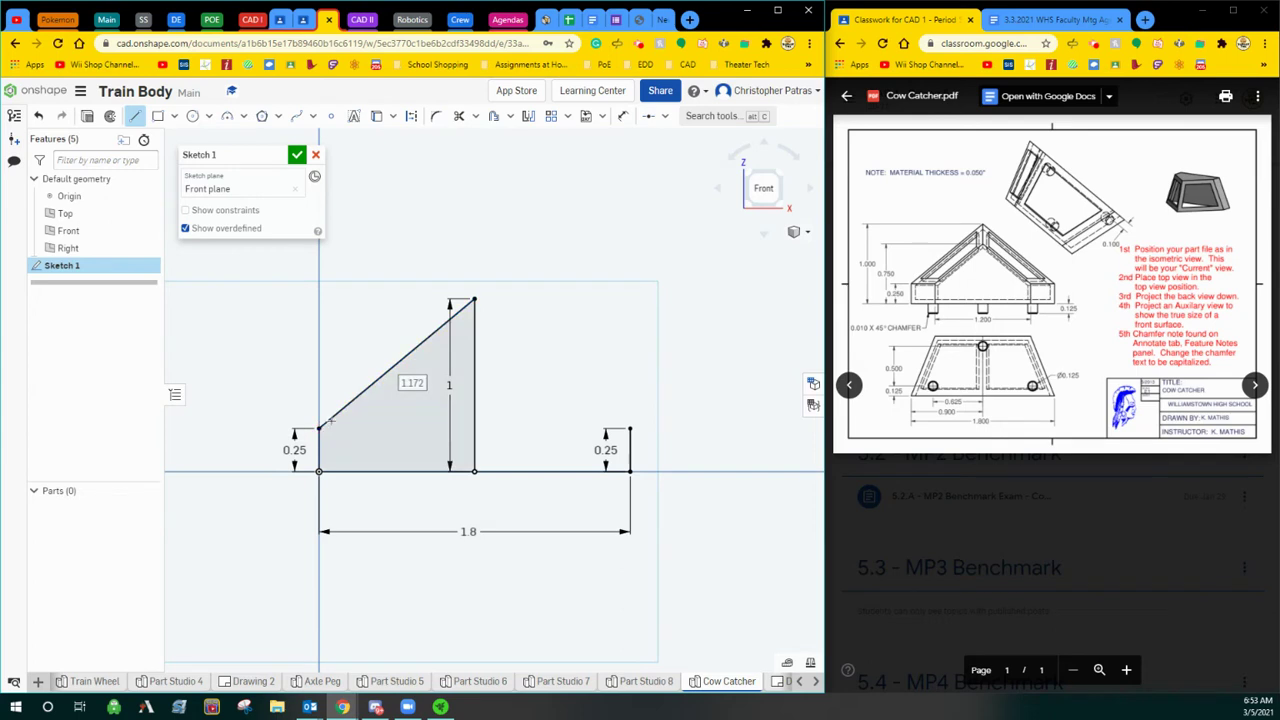
left_click(475, 299)
left_click(631, 429)
key("Escape")
Make the centre line construction geometry and move its 1 dimension aside.
right_click(470, 390)
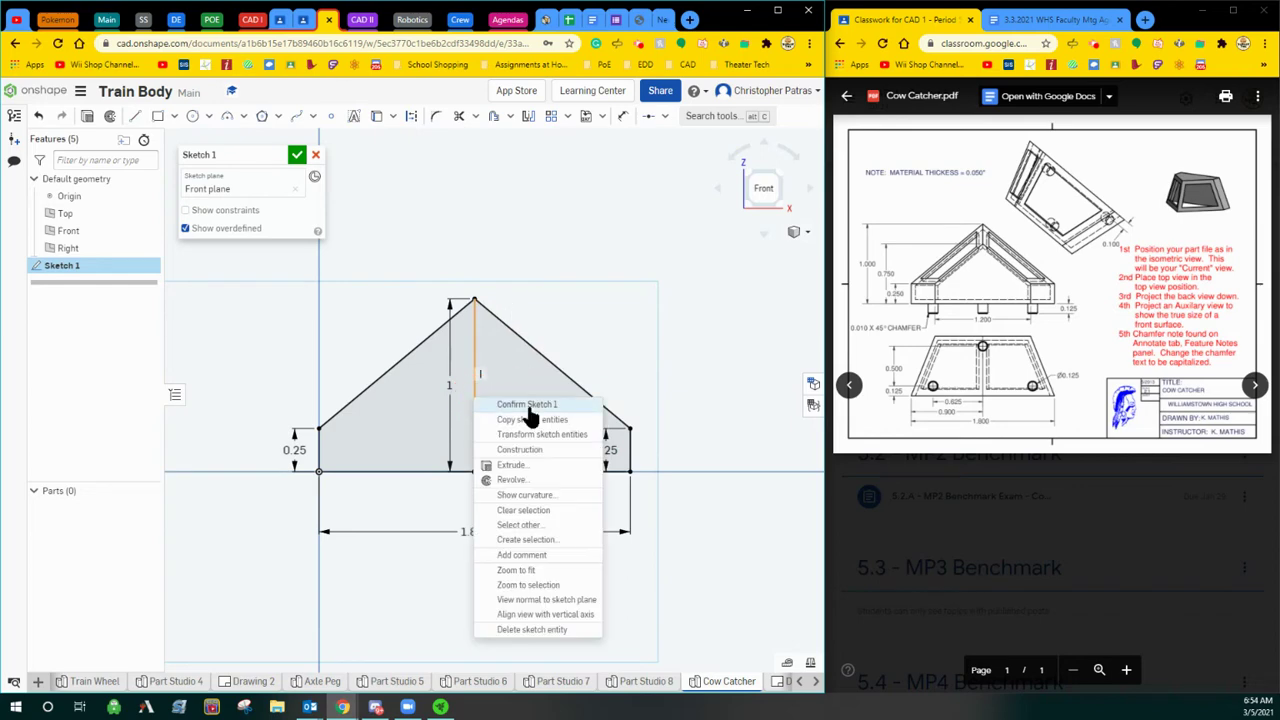
left_click(530, 450)
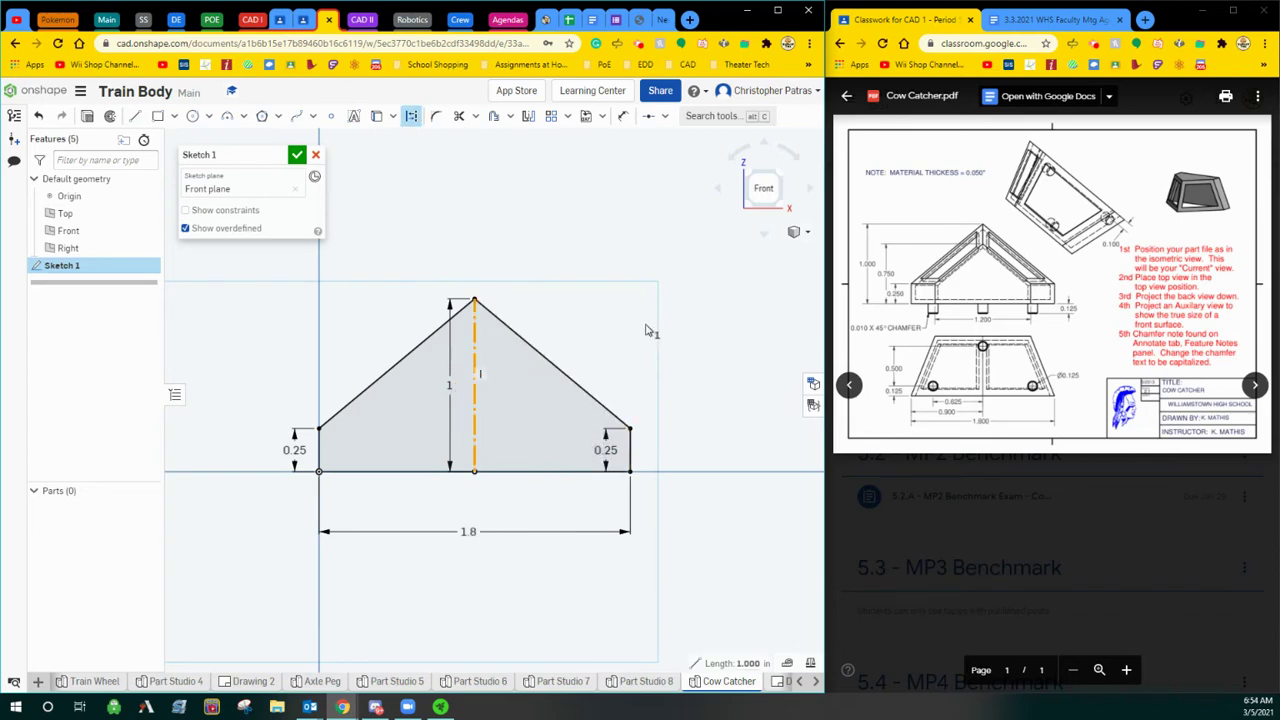
left_click_drag(443, 384, 662, 388)
scroll(724, 388, "up", 3)
left_click(731, 376)
scroll(700, 330, "down", 5)
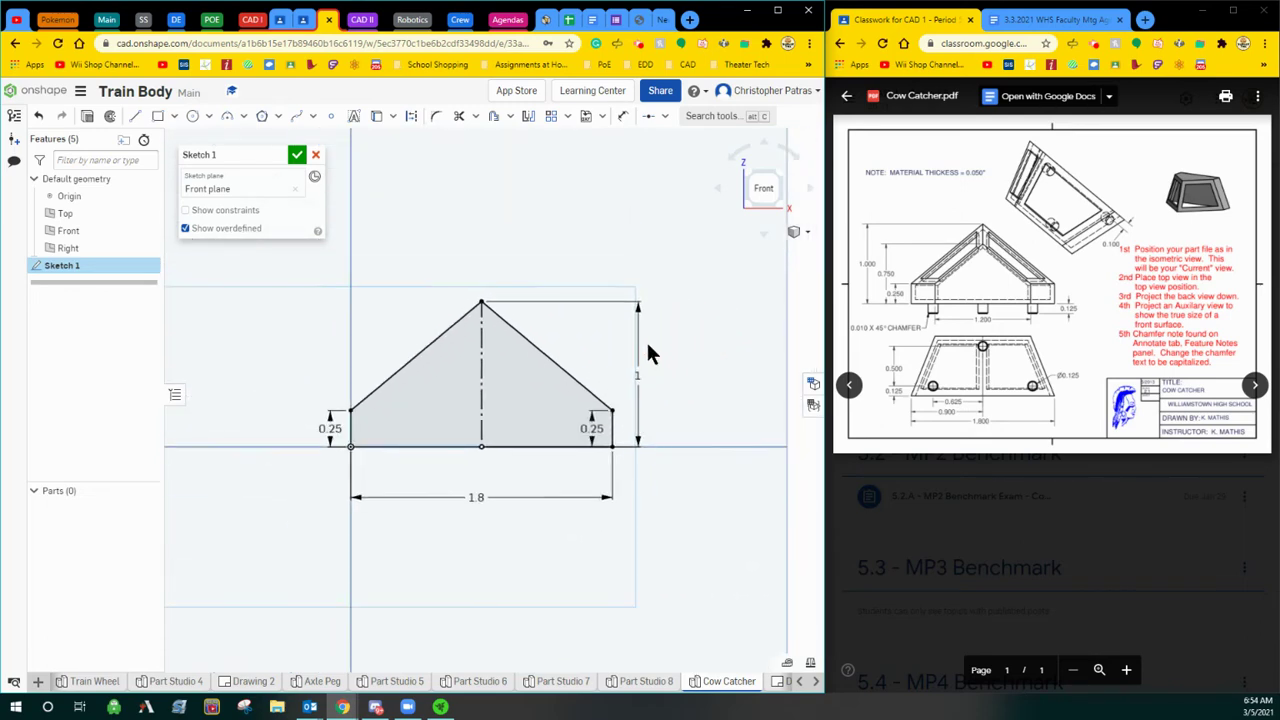
scroll(646, 339, "down", 1)
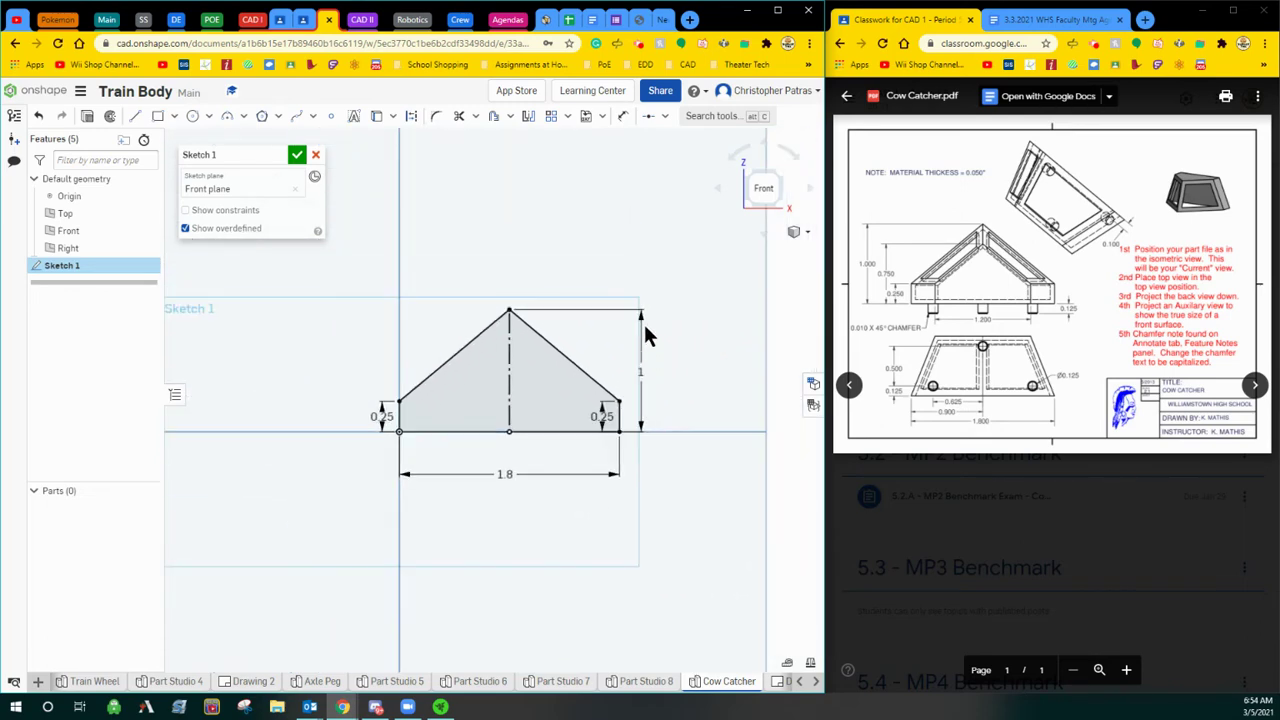
Accept Sketch 1 and view the peaked profile in isometric.
left_click(297, 155)
left_click(760, 183)
scroll(563, 386, "up", 3)
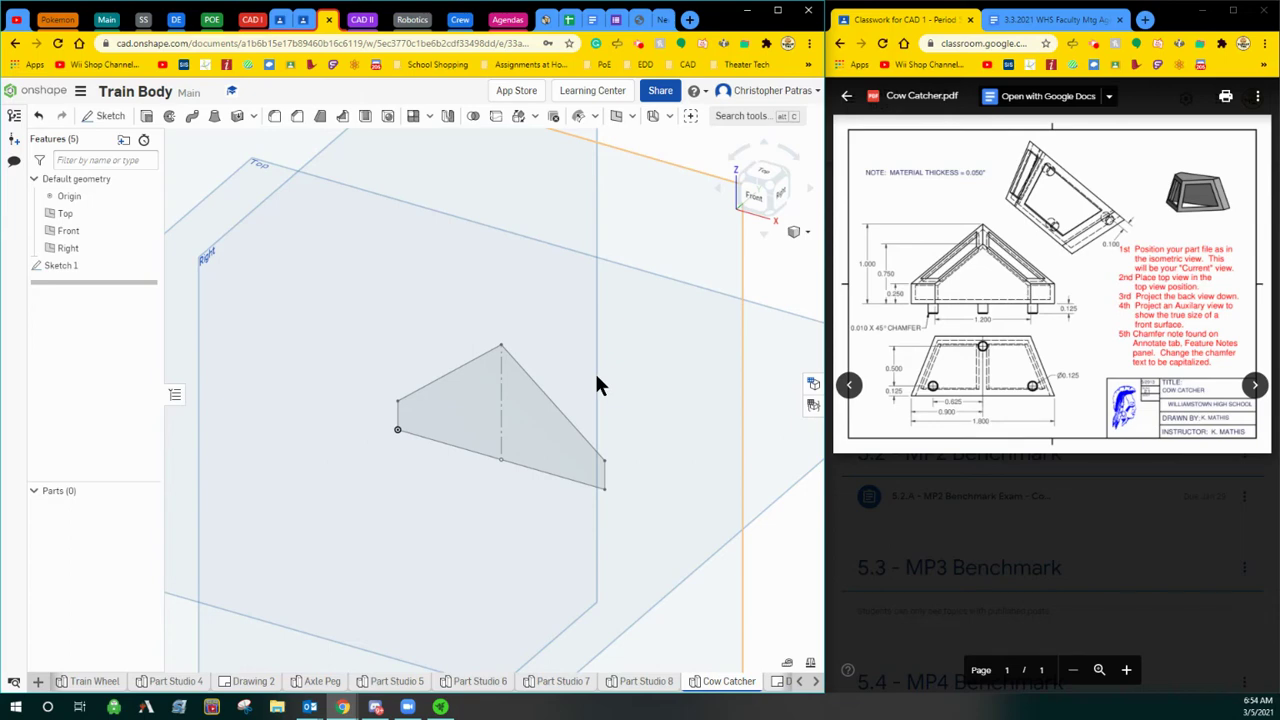
scroll(589, 356, "up", 1)
middle_click_drag(589, 356, 563, 337)
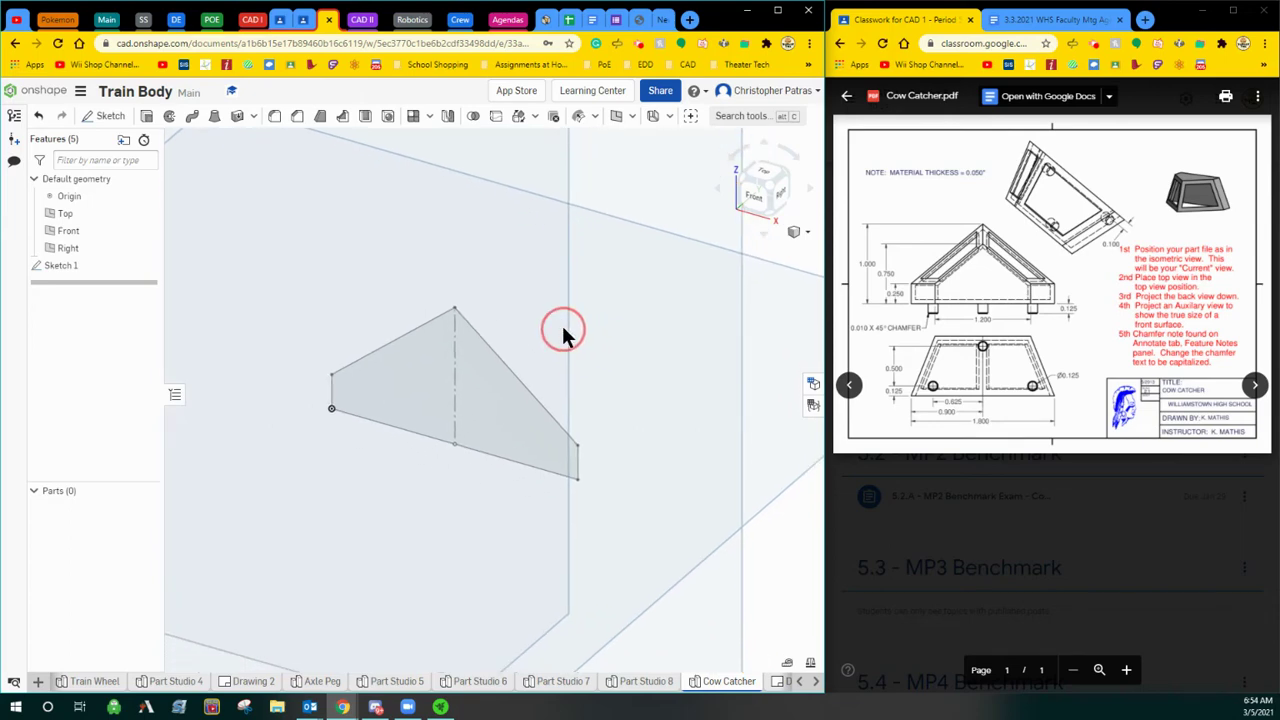
middle_click_drag(615, 378, 583, 400)
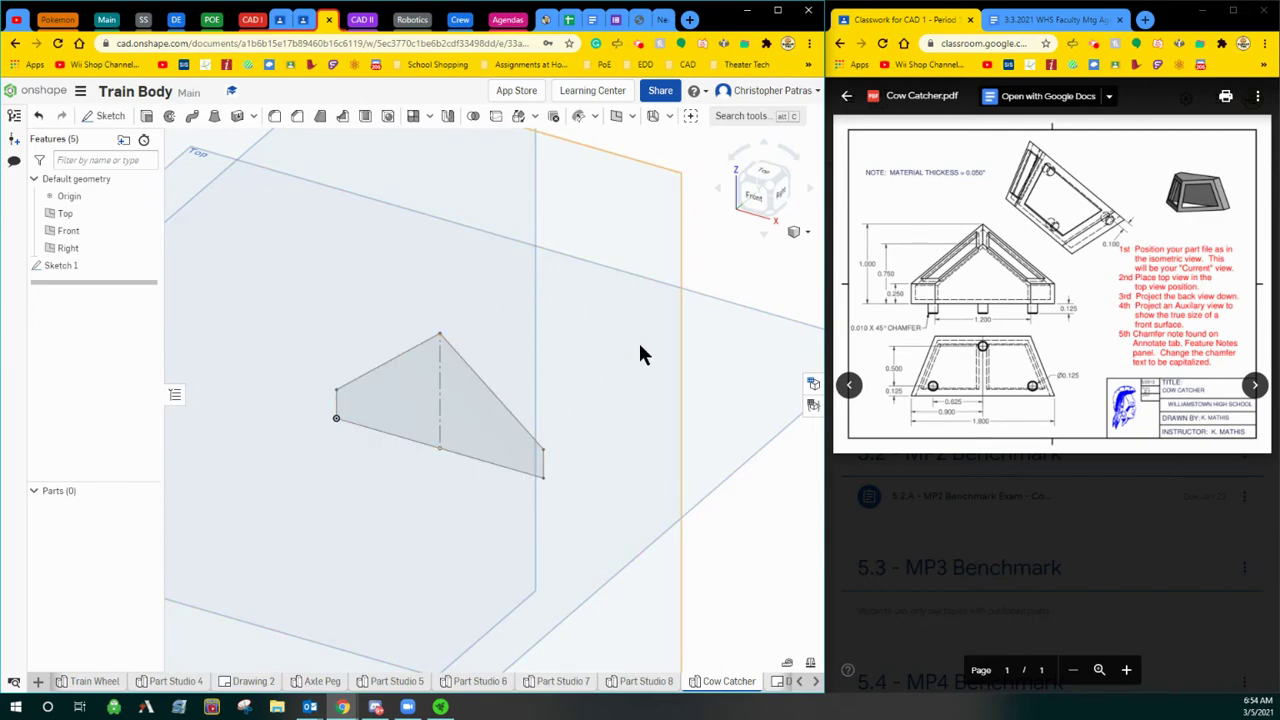
scroll(636, 355, "down", 2)
key("shift+7")
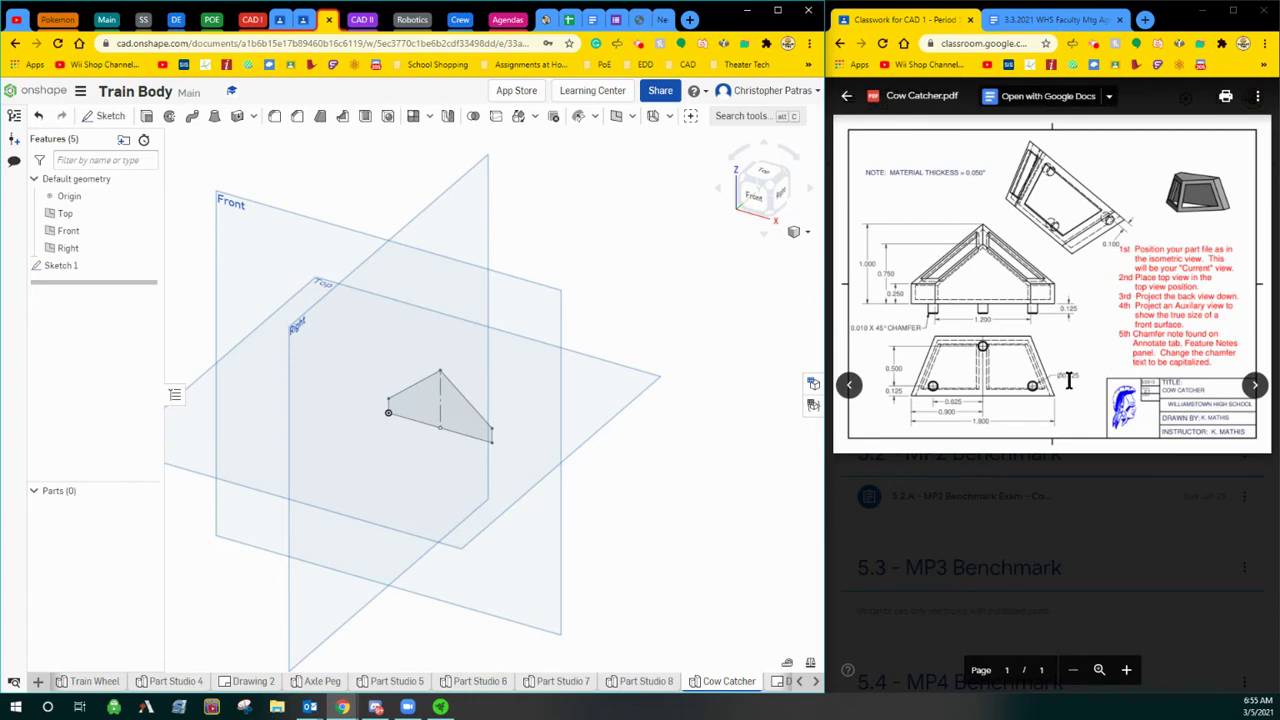
Create Plane 1 offset 0.725 in from the Front plane, on the opposite side.
left_click(784, 195)
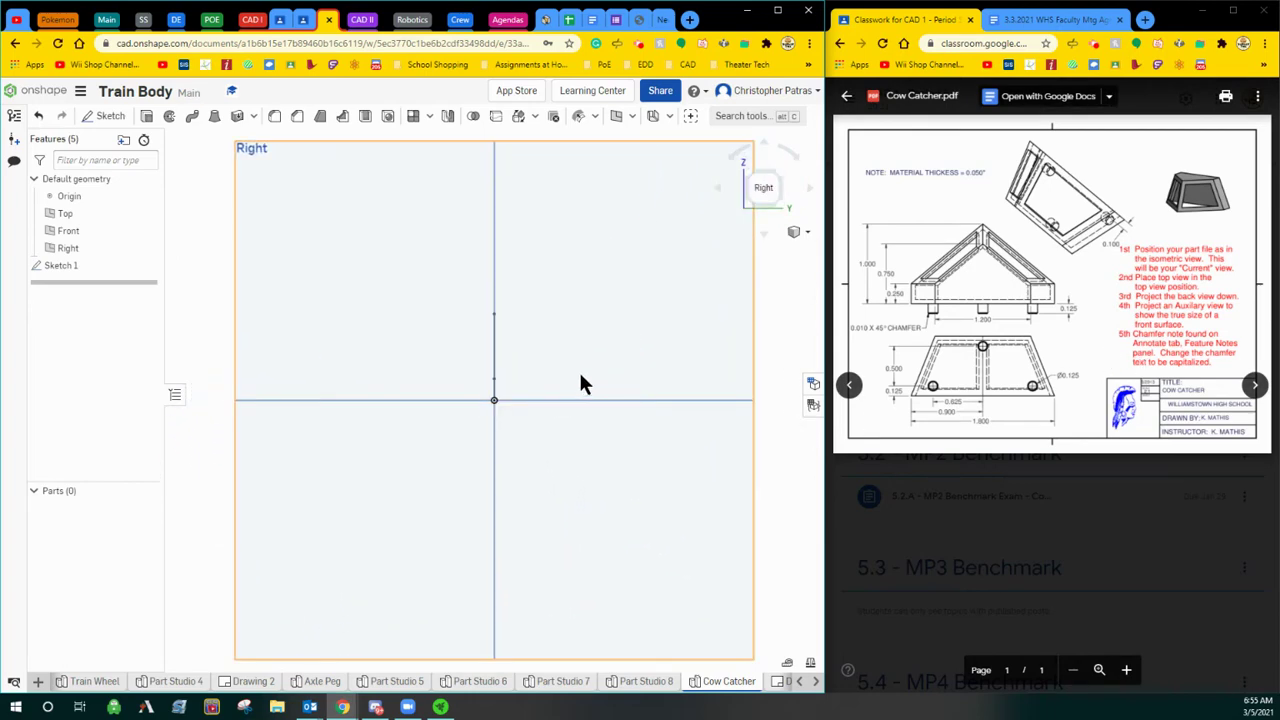
left_click(618, 116)
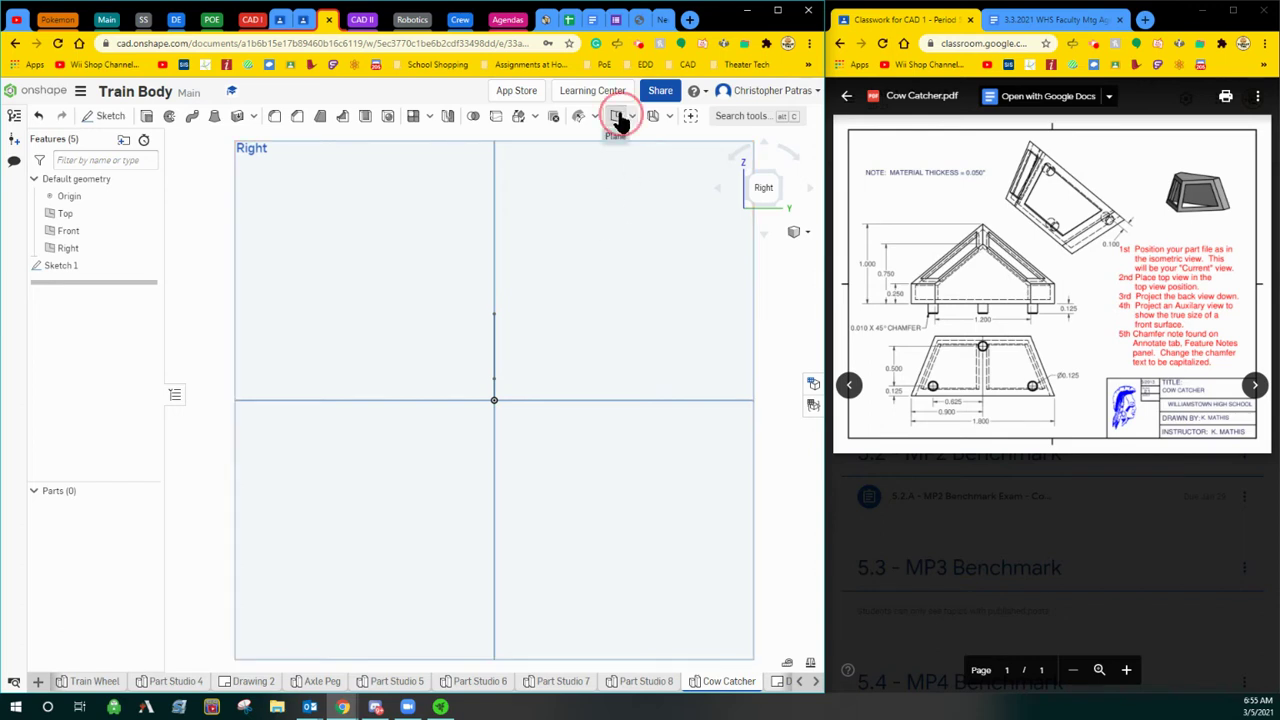
left_click(77, 232)
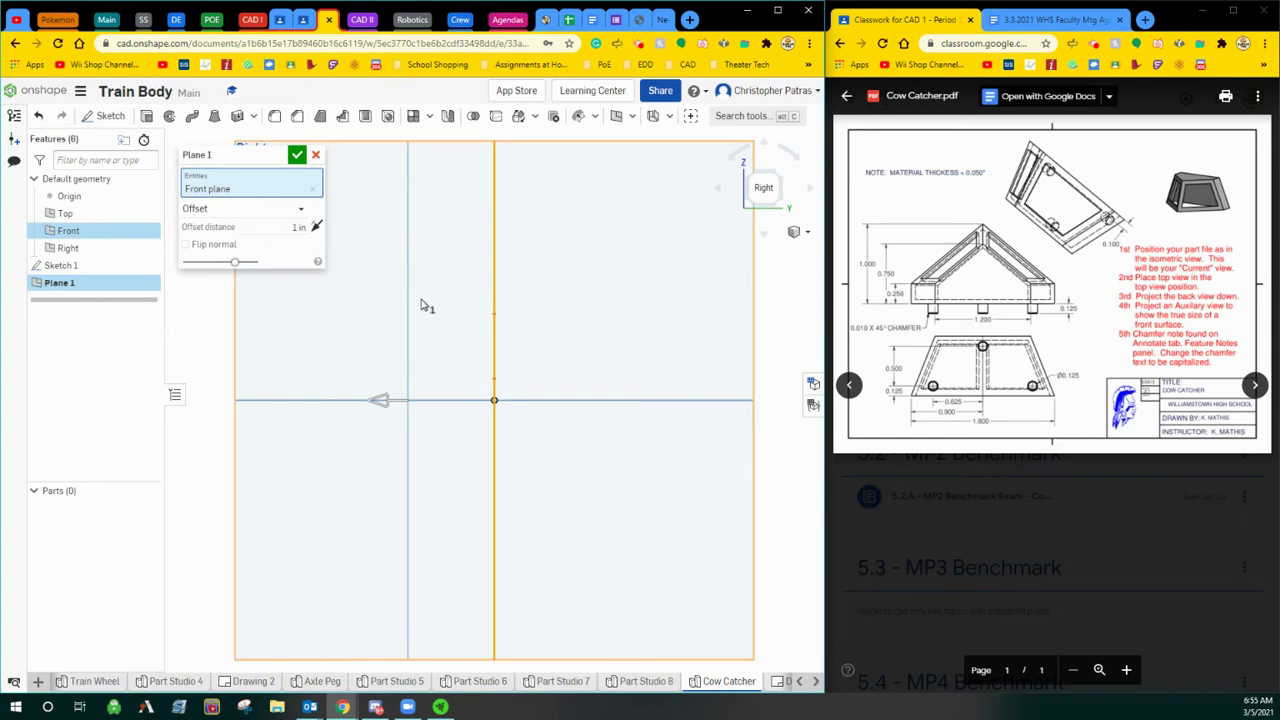
scroll(422, 307, "down", 3)
left_click_drag(391, 349, 499, 362)
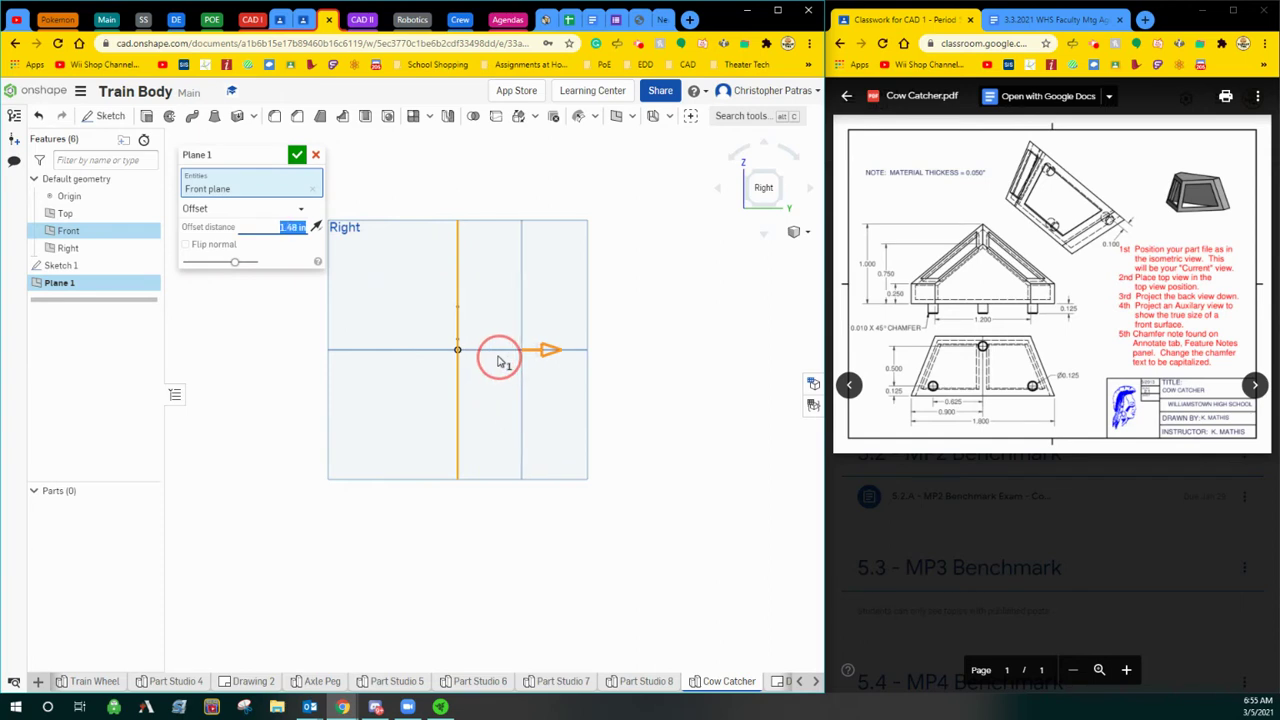
scroll(306, 353, "up", 1)
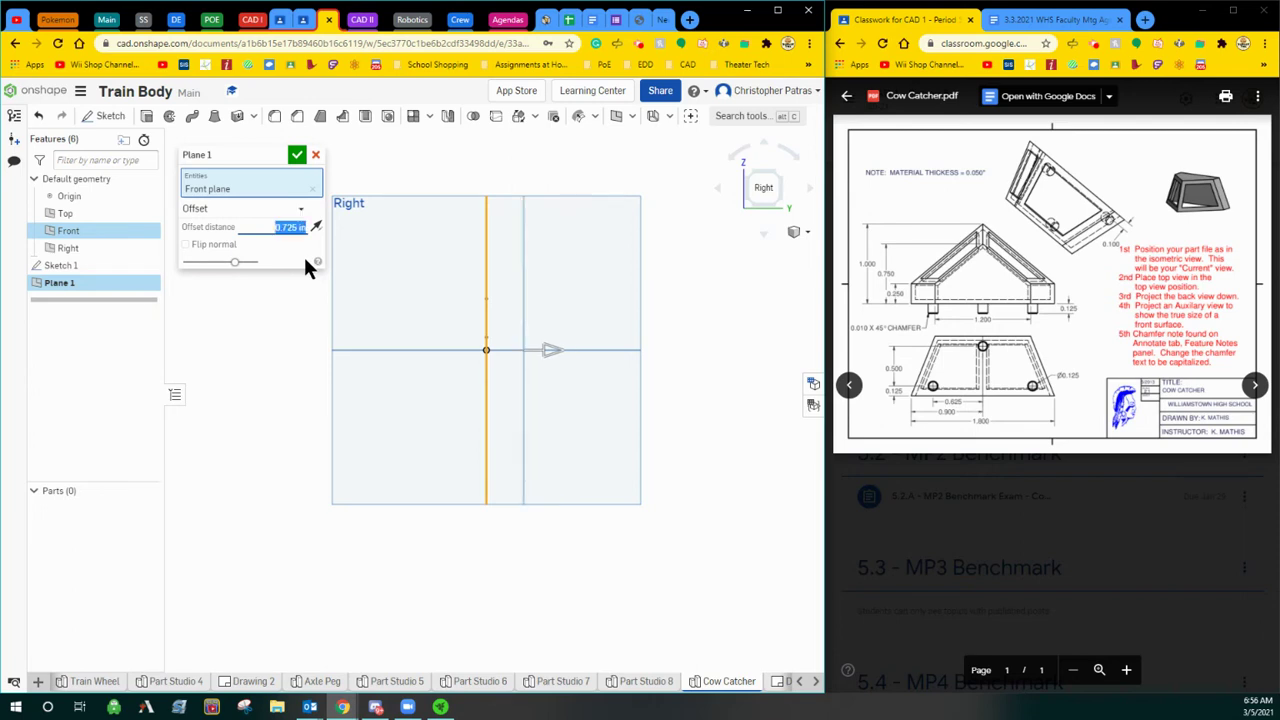
key("Return")
left_click(752, 175)
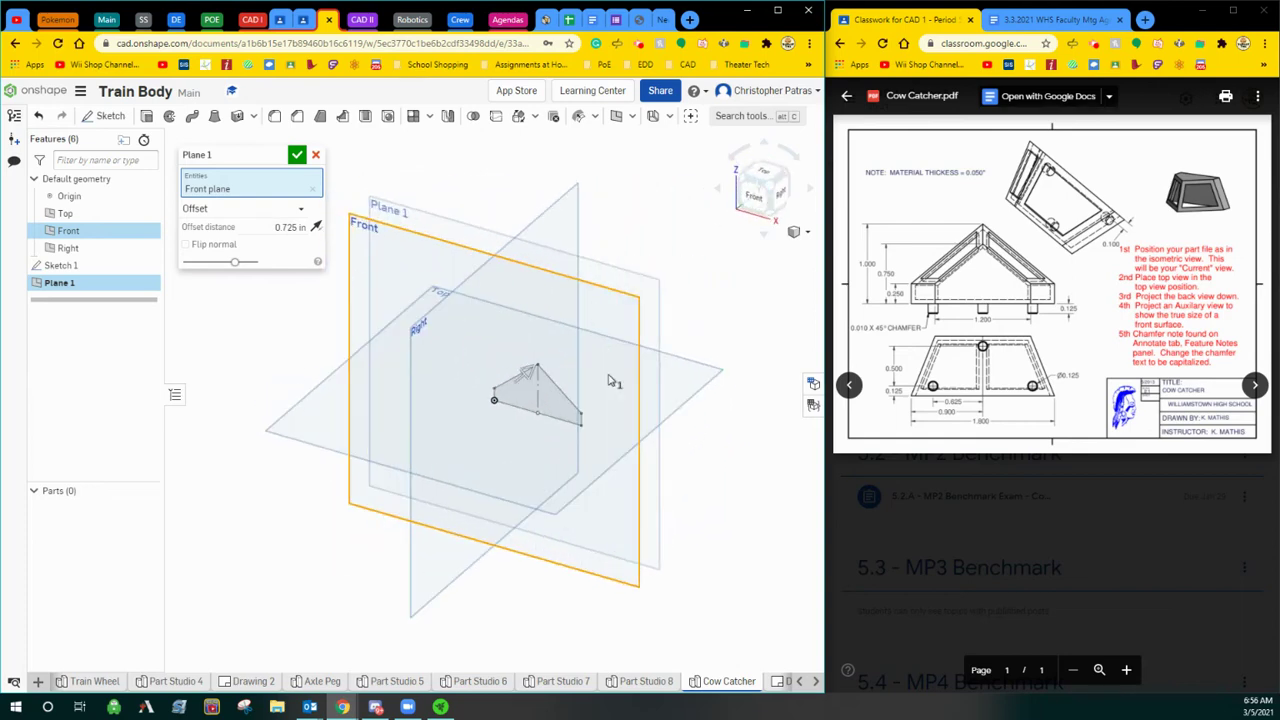
left_click(788, 193)
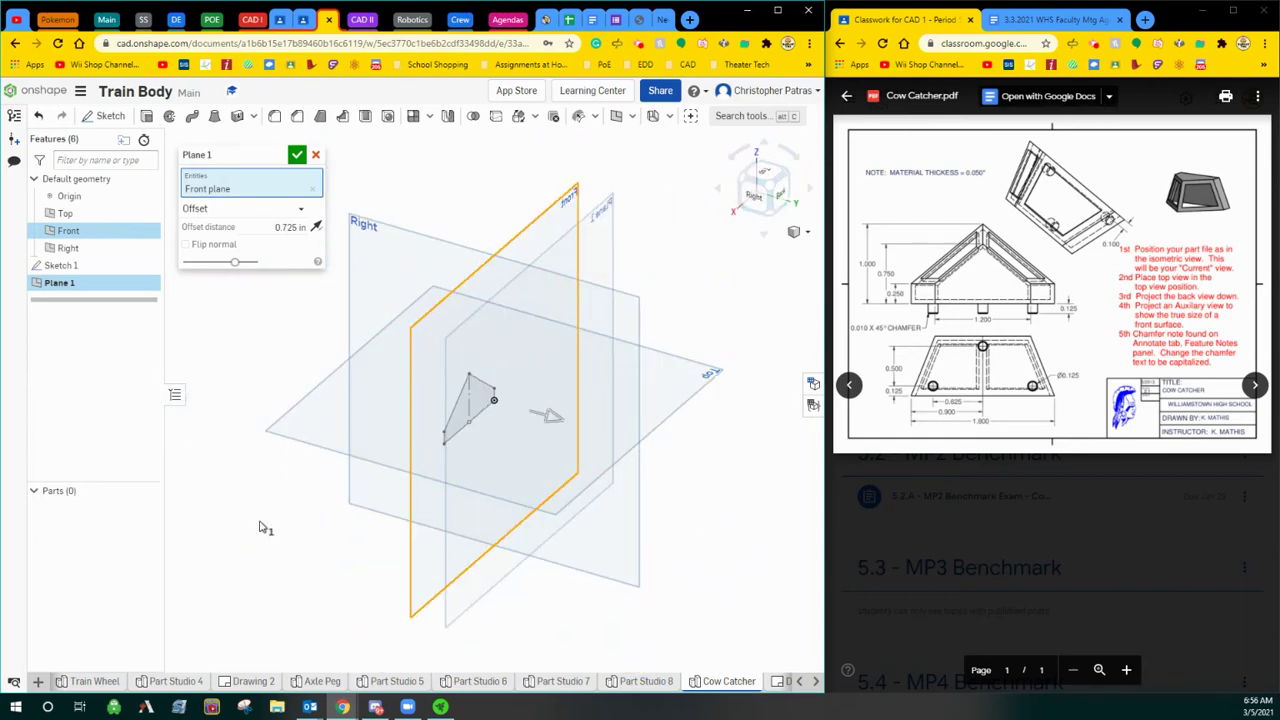
left_click(688, 188)
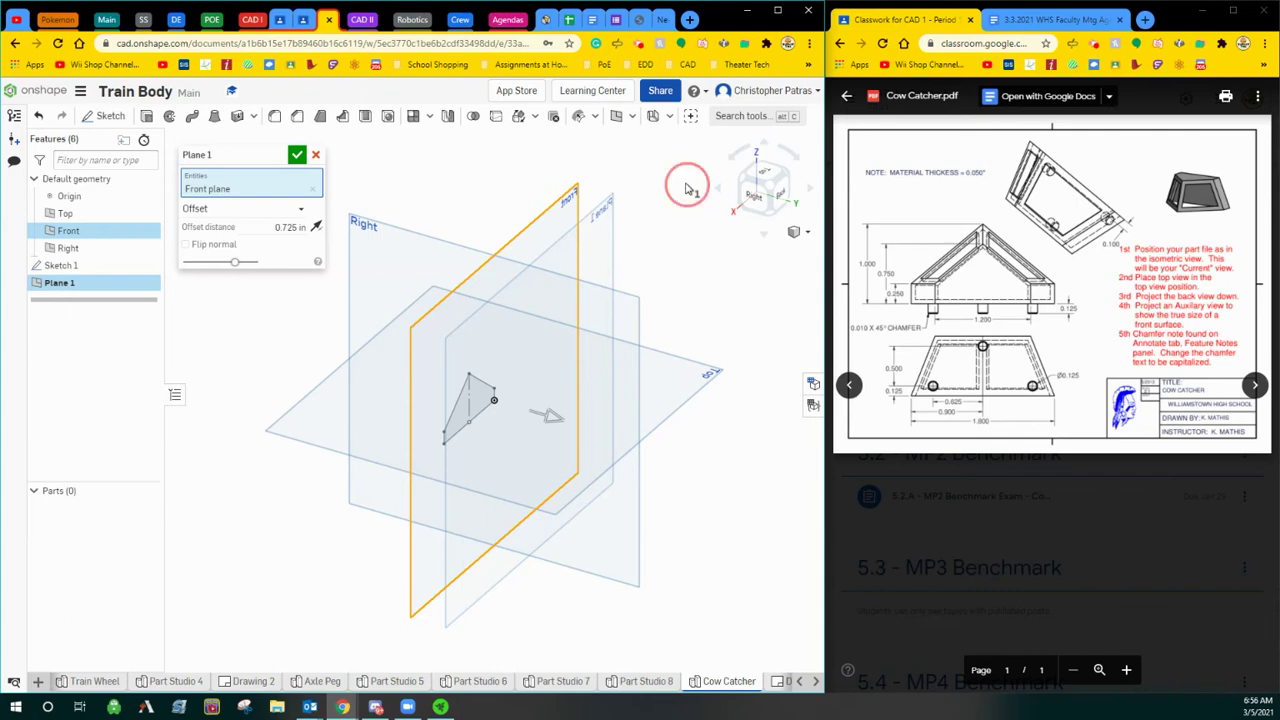
left_click(296, 156)
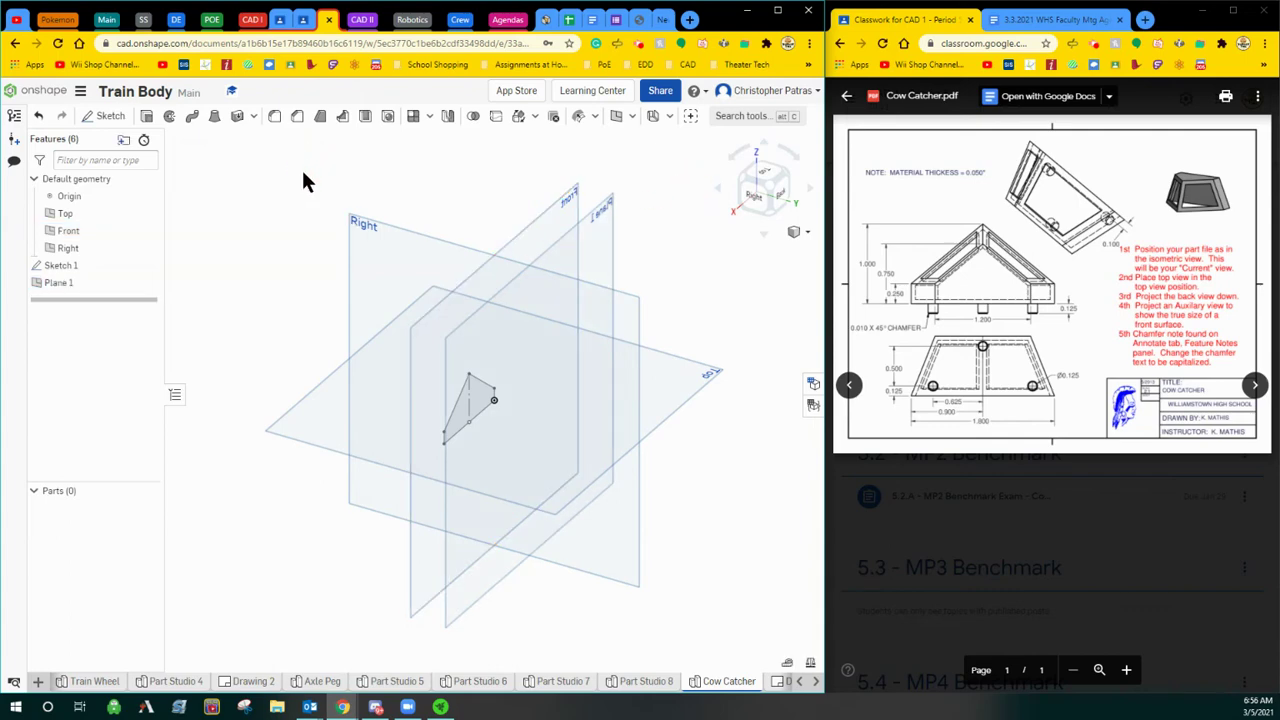
Start Sketch 2 on Plane 1, facing it straight on.
left_click(106, 116)
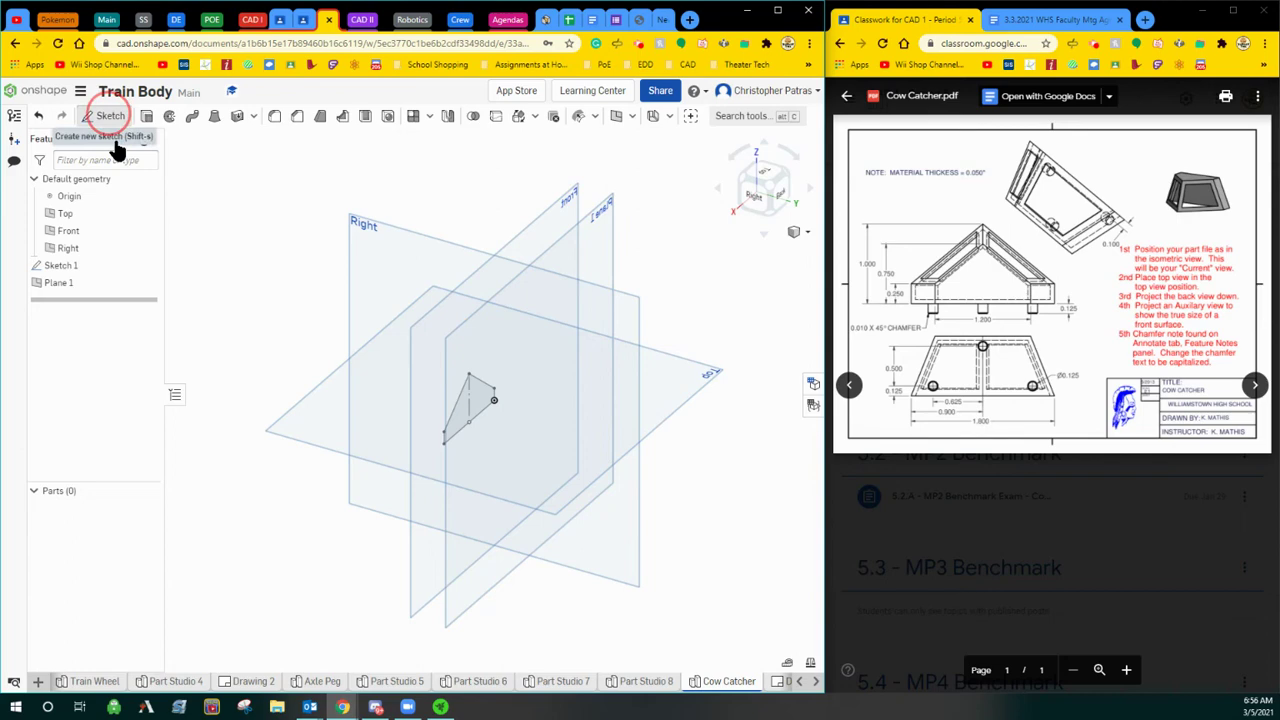
left_click(574, 258)
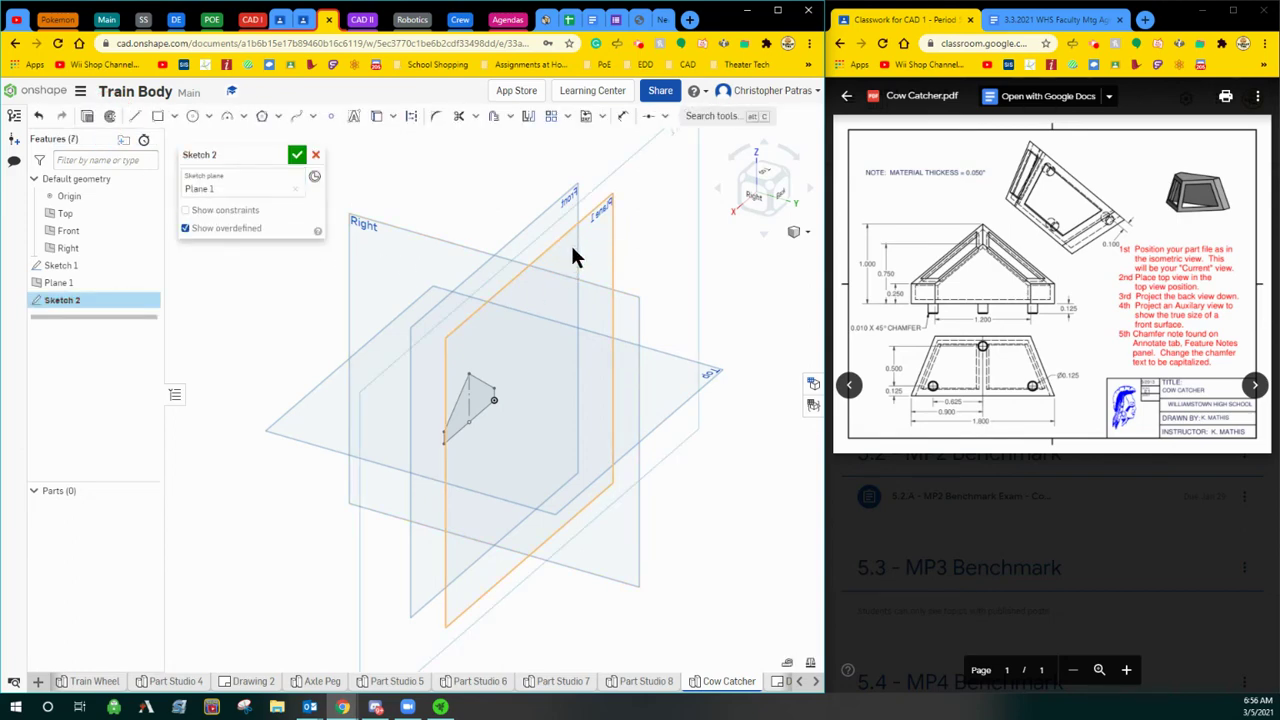
left_click(785, 195)
scroll(480, 425, "up", 3)
right_click_drag(380, 434, 543, 471)
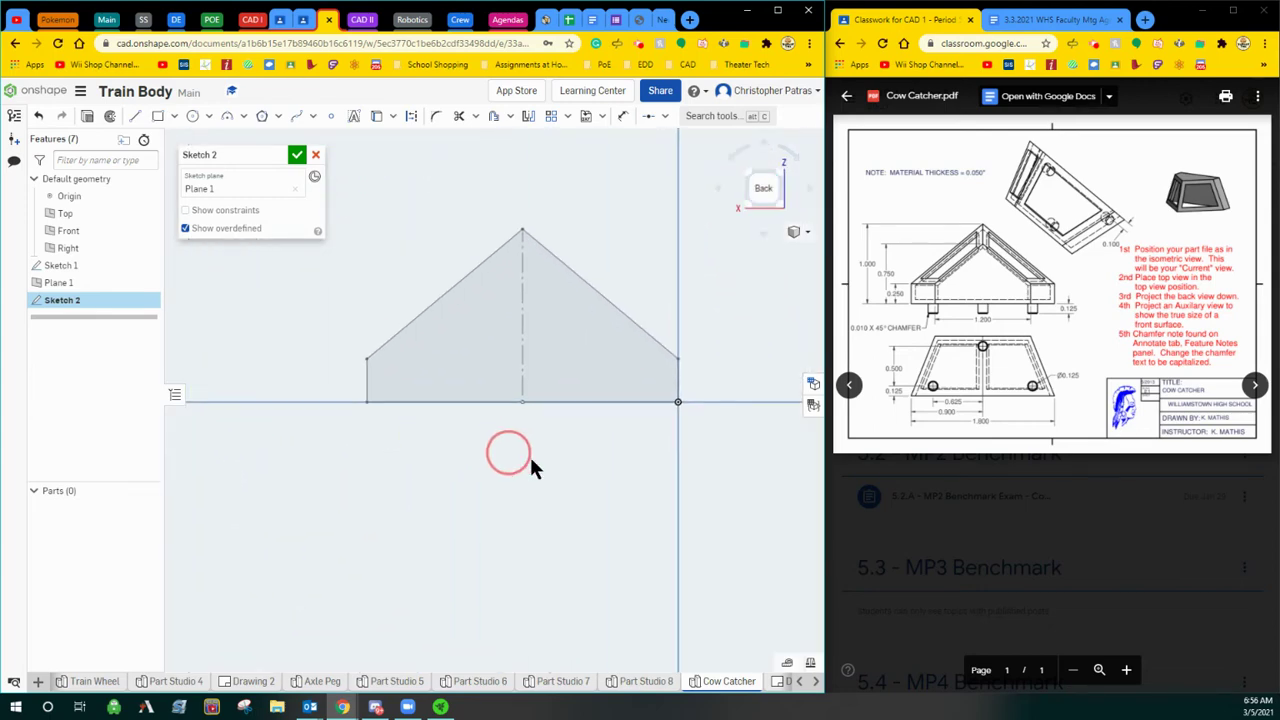
scroll(503, 434, "down", 1)
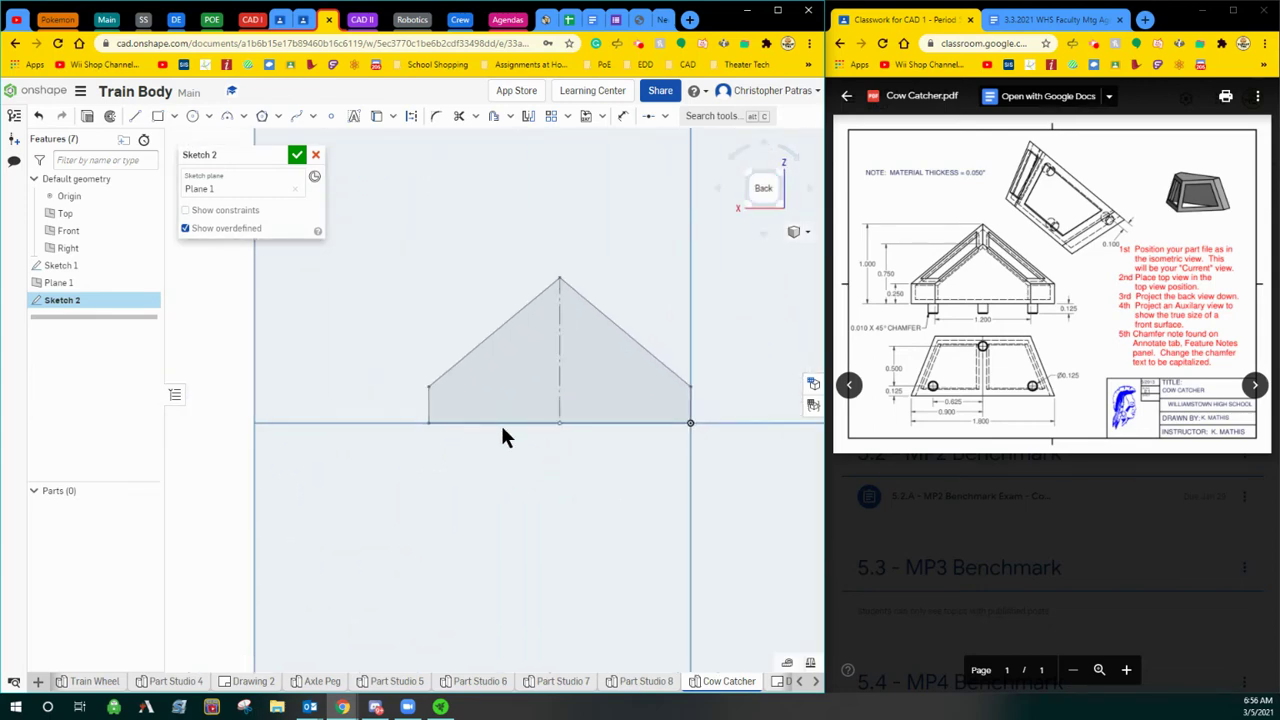
Project the peaked profile's vertical and slanted edges into Sketch 2.
left_click(377, 118)
left_click(428, 392)
left_click(451, 364)
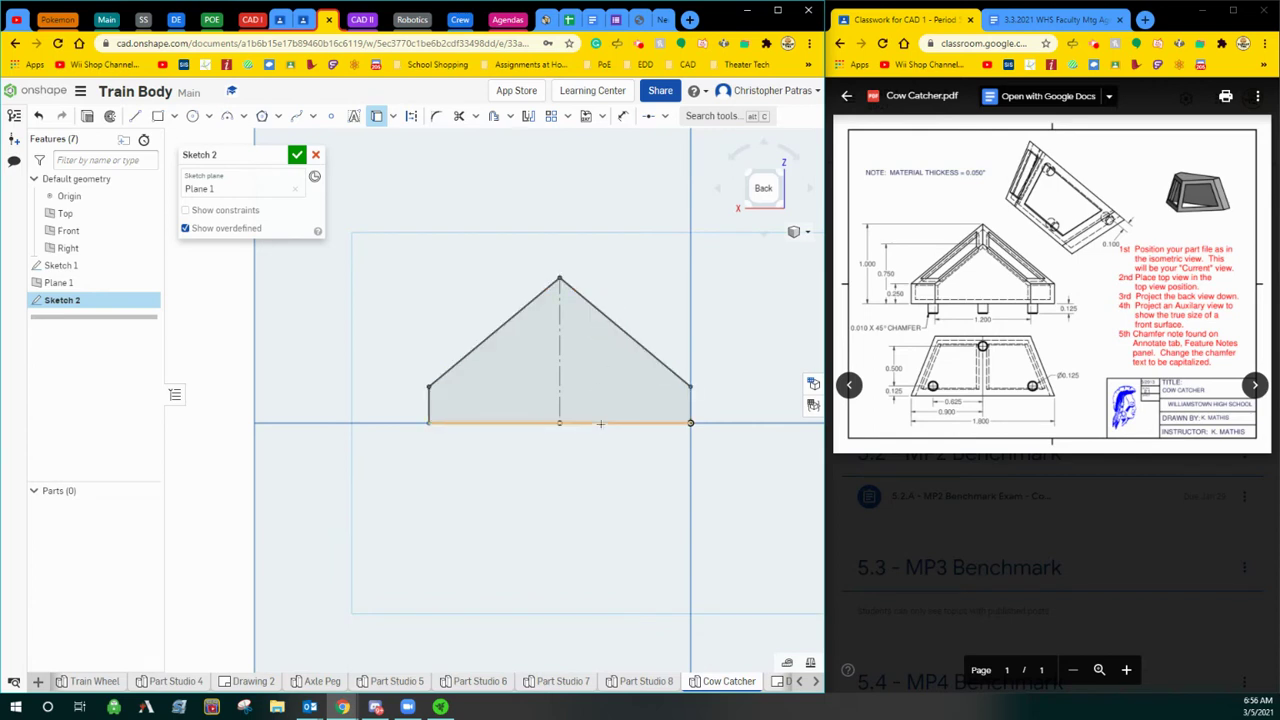
left_click(690, 400)
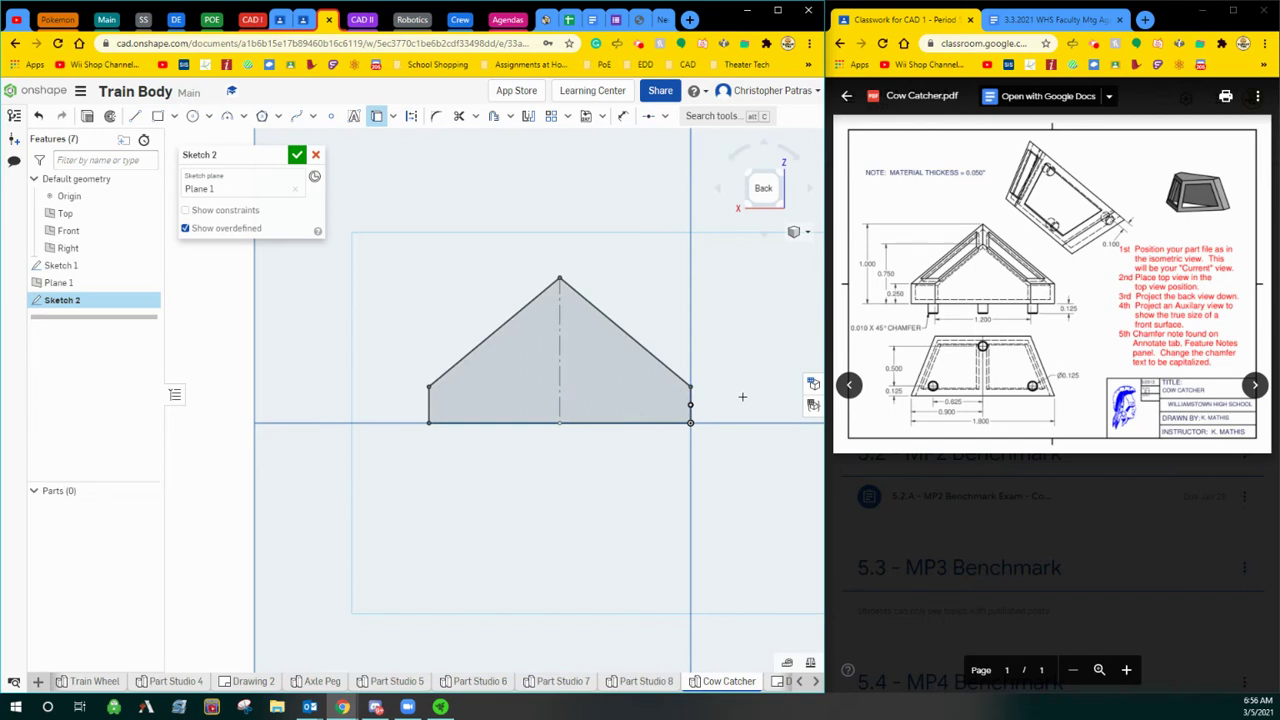
scroll(728, 392, "up", 4)
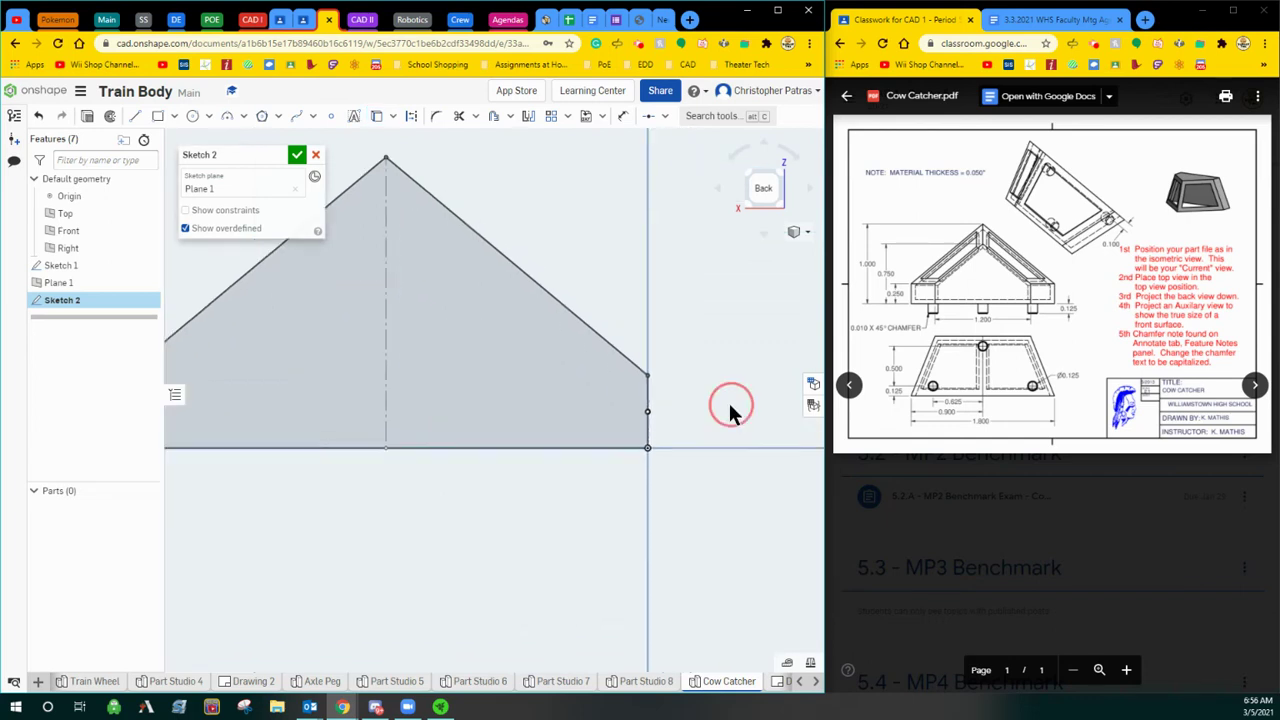
scroll(740, 425, "down", 3)
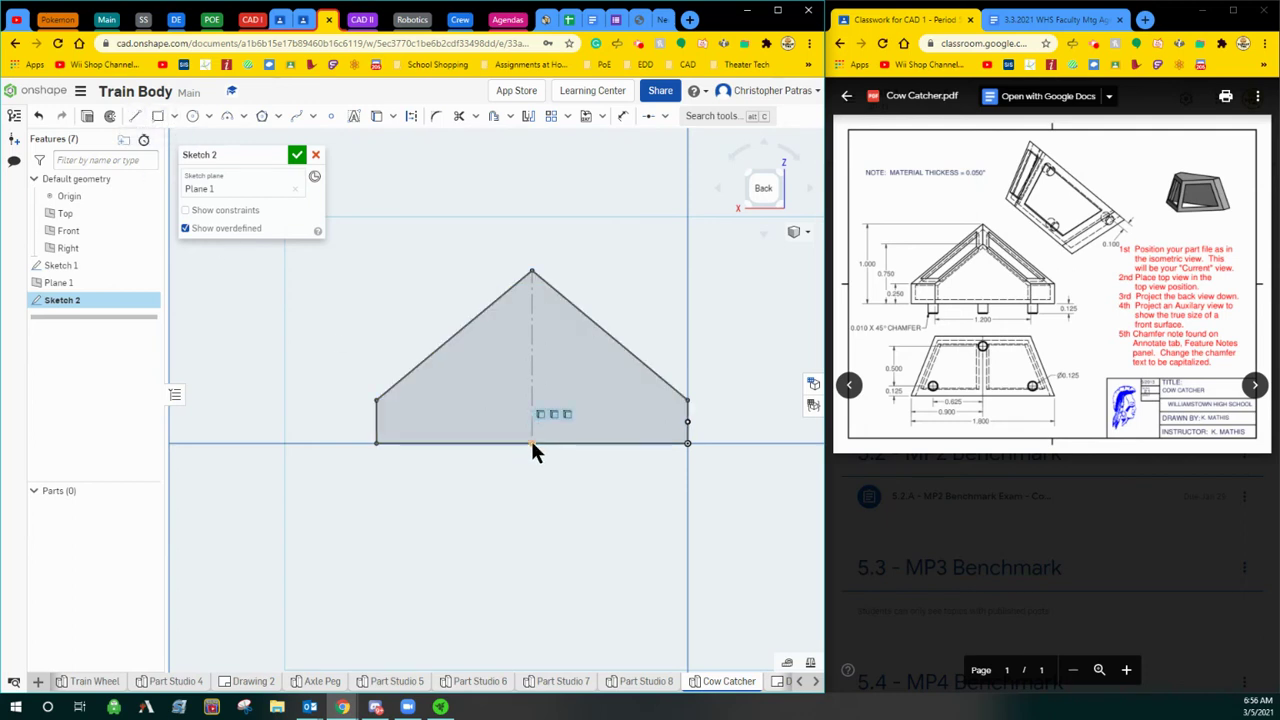
Draw the left inner base segment of 0.6 with a 0.25 vertical side.
left_click(135, 116)
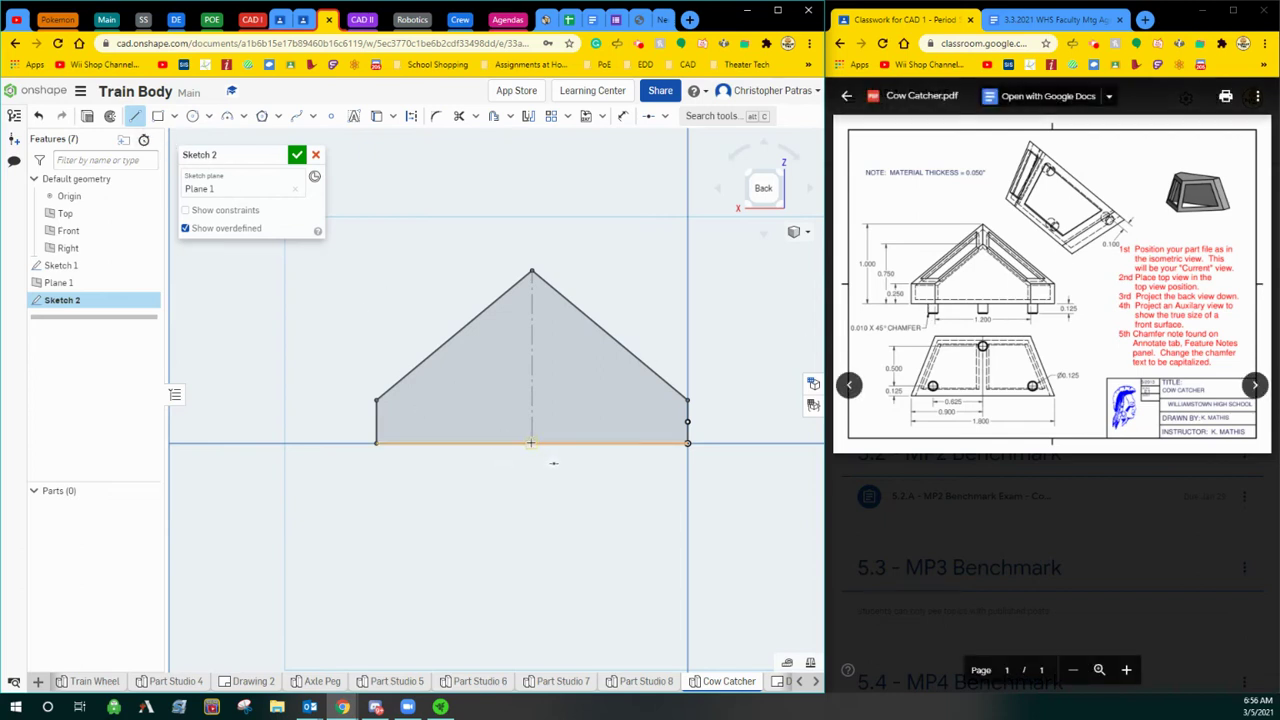
left_click(443, 444)
left_click(460, 472)
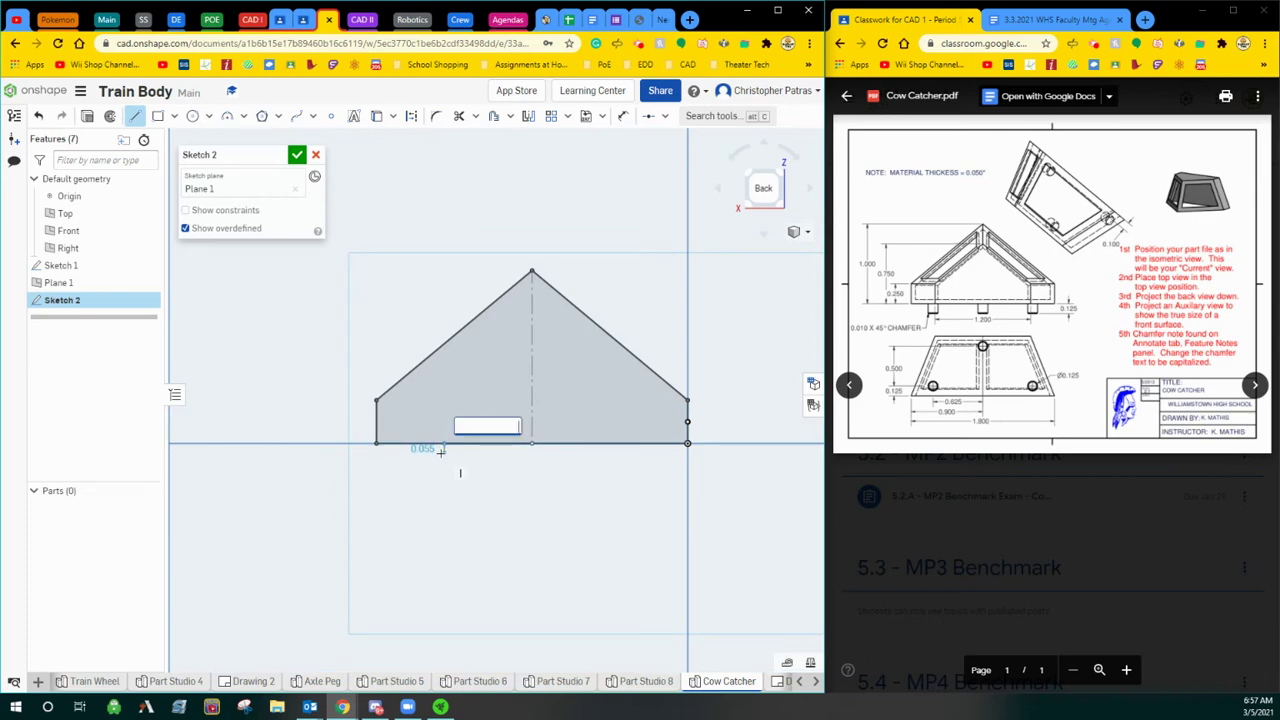
key("Return")
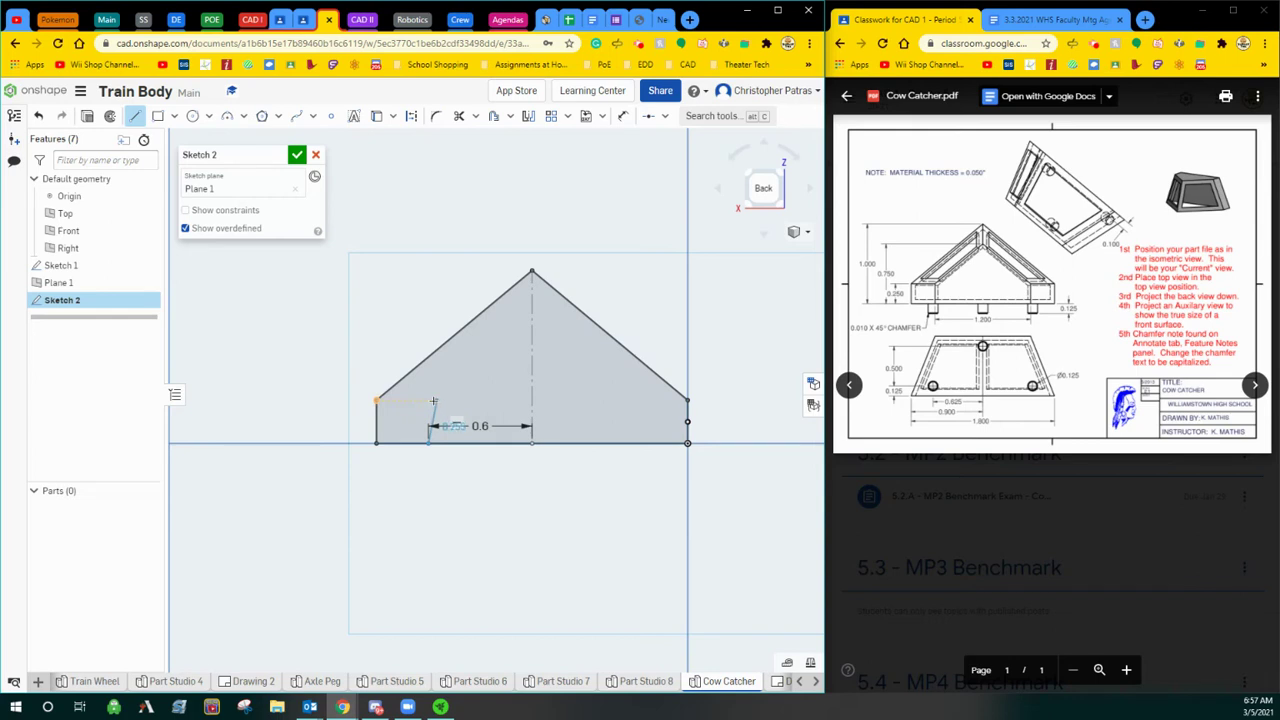
left_click(428, 401)
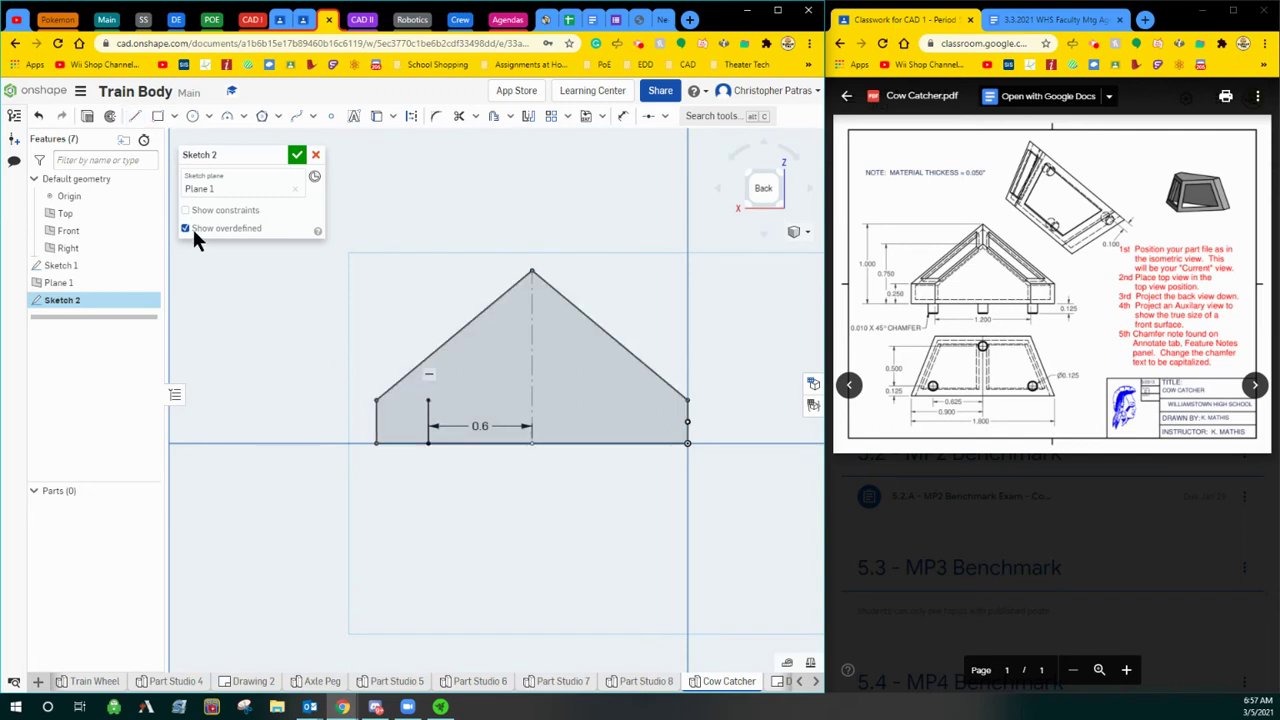
Draw the right inner base segment of 0.6 with a 0.25 vertical side.
left_click(133, 116)
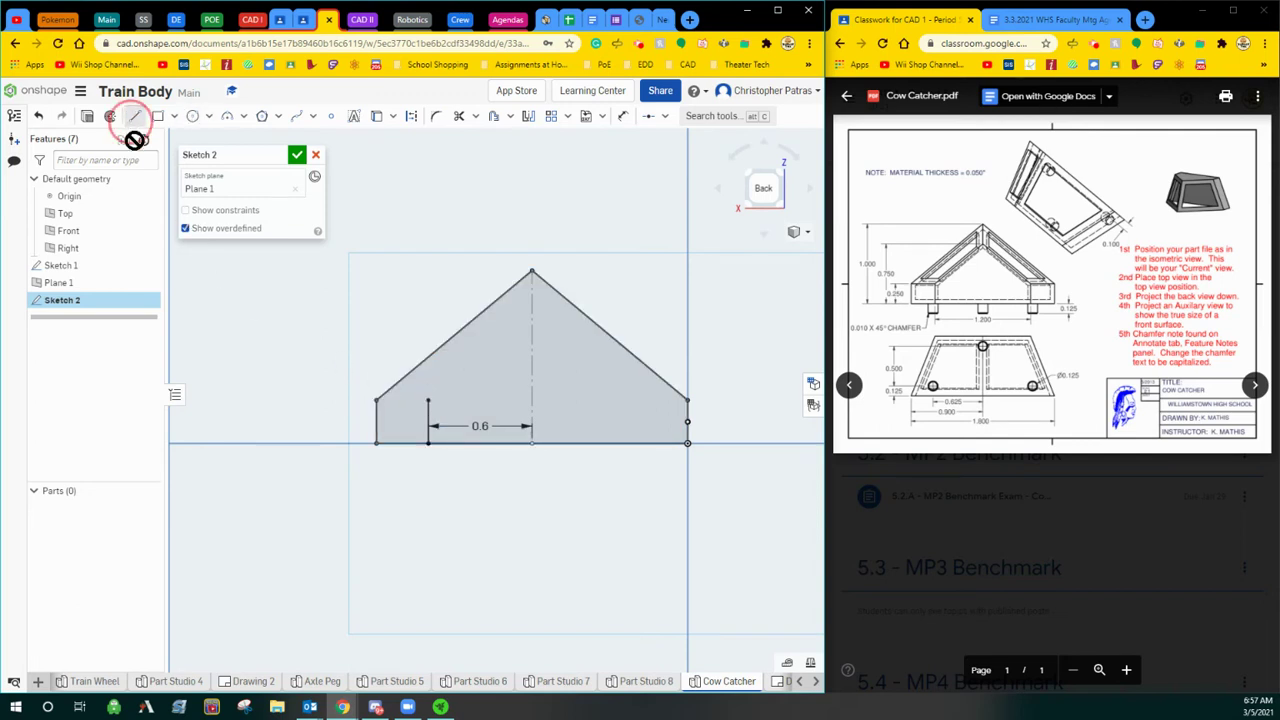
left_click(533, 443)
left_click(609, 443)
type(".6")
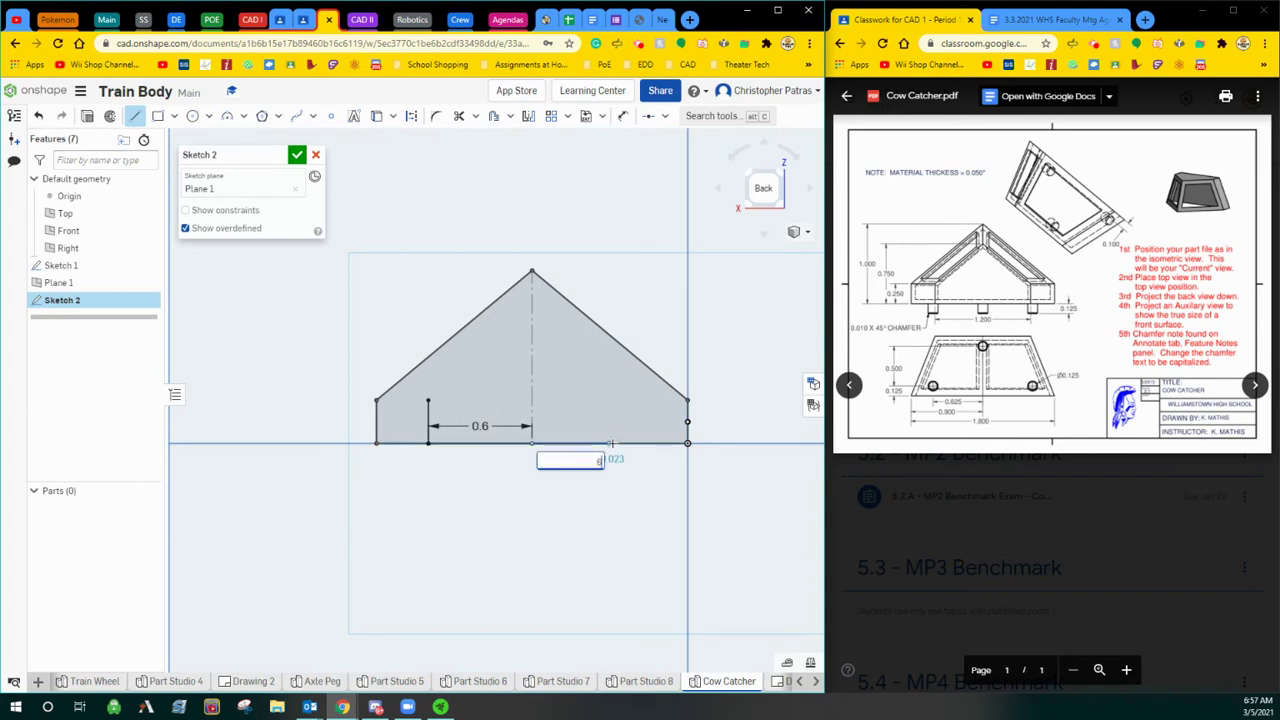
key("Return")
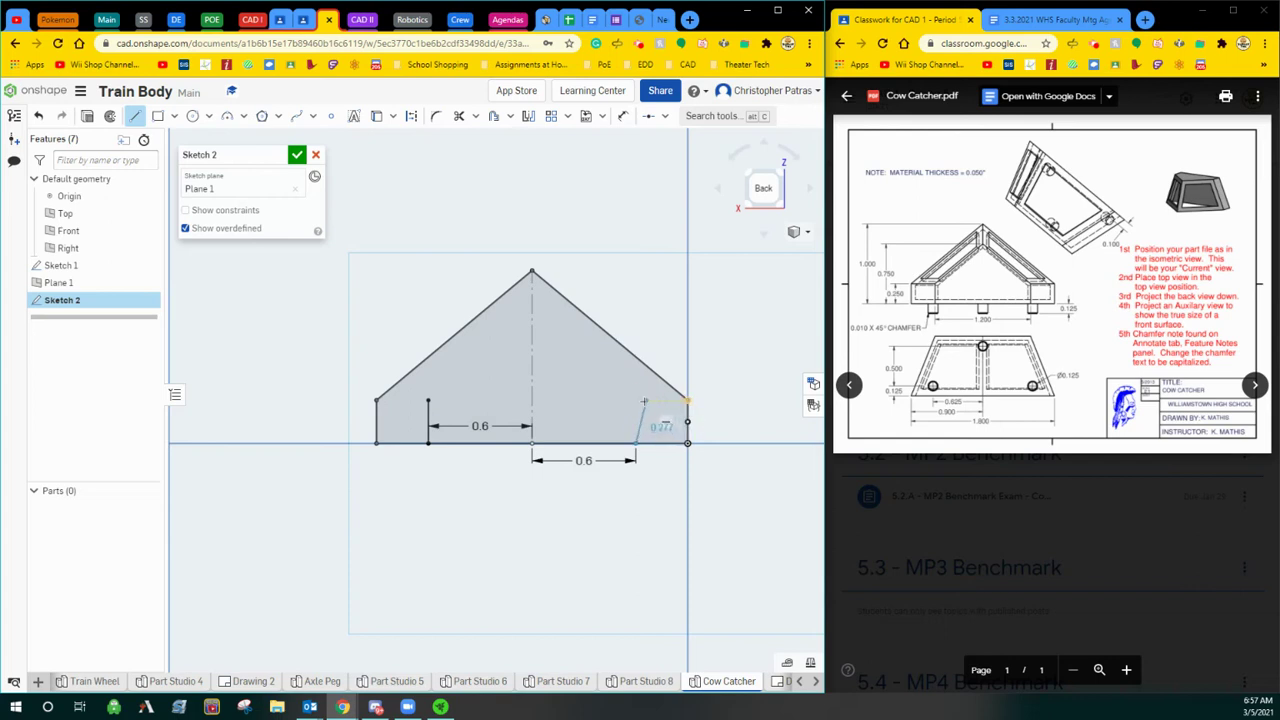
type("0.25")
left_click(636, 400)
key("Escape")
Add a 0.75 construction centre line with diagonals from its peak to both side tops.
left_click(133, 118)
left_click(532, 442)
left_click(529, 330)
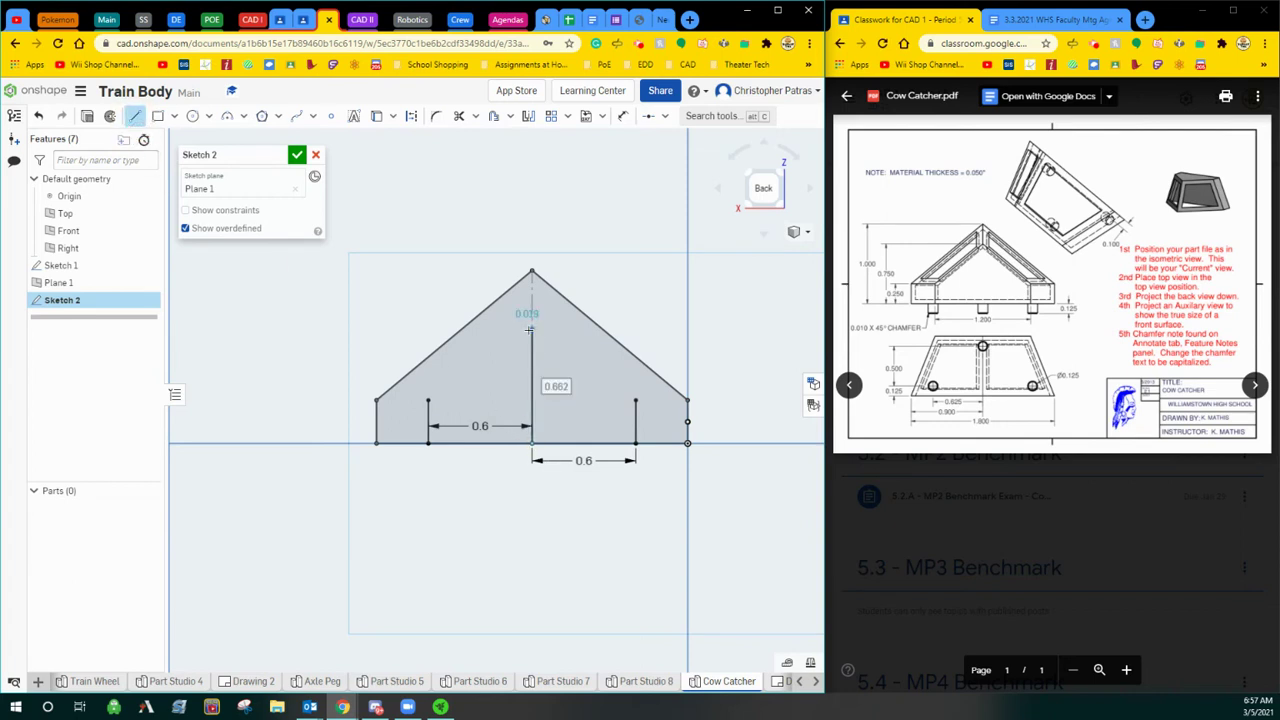
key("Return")
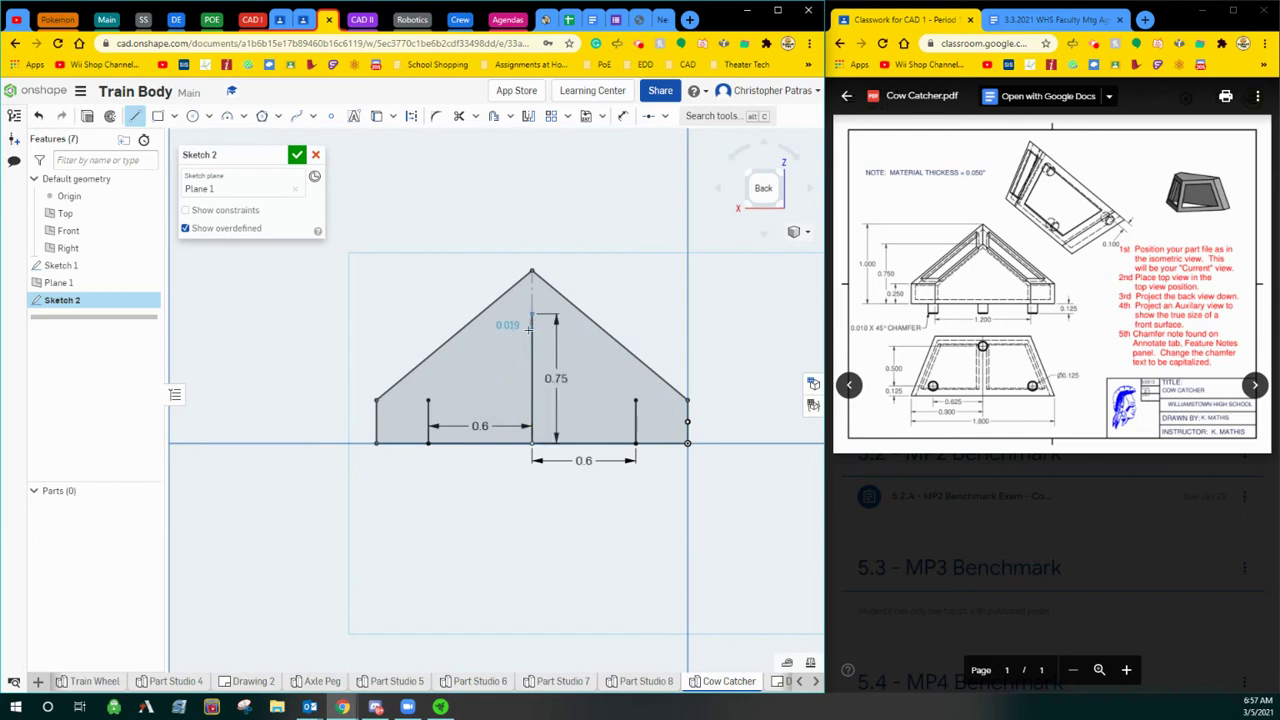
left_click(428, 400)
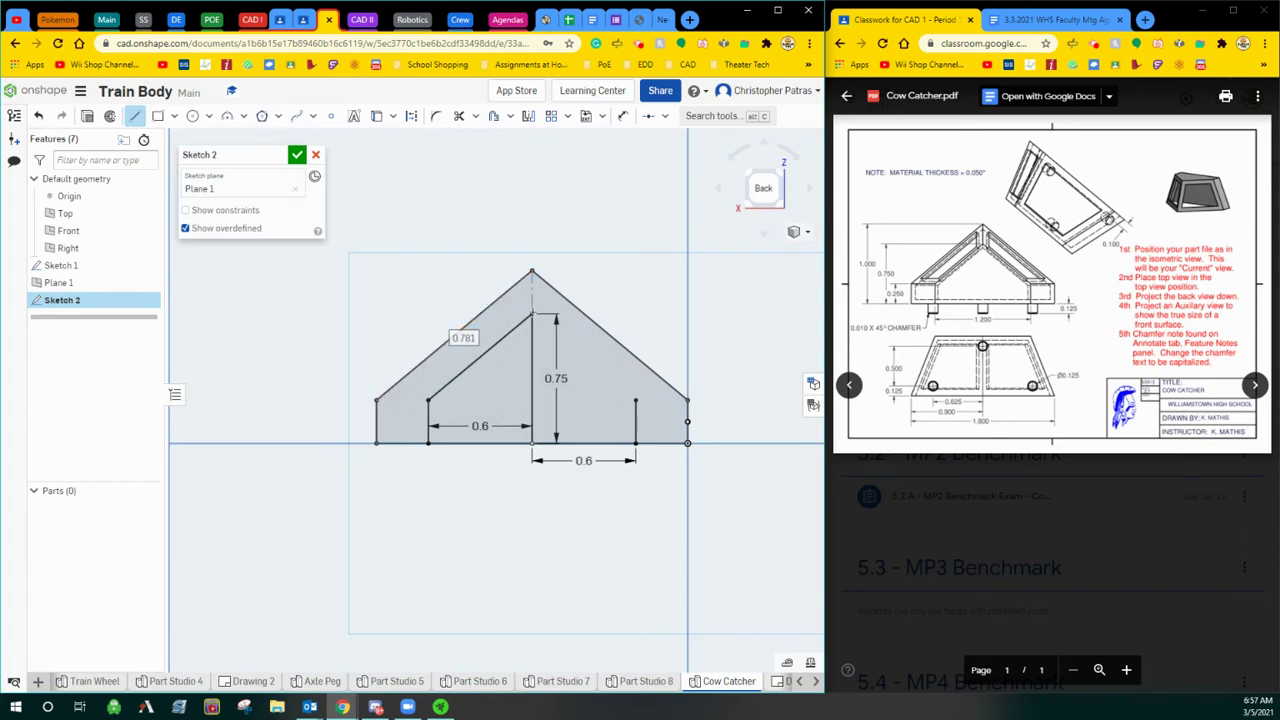
left_click(531, 316)
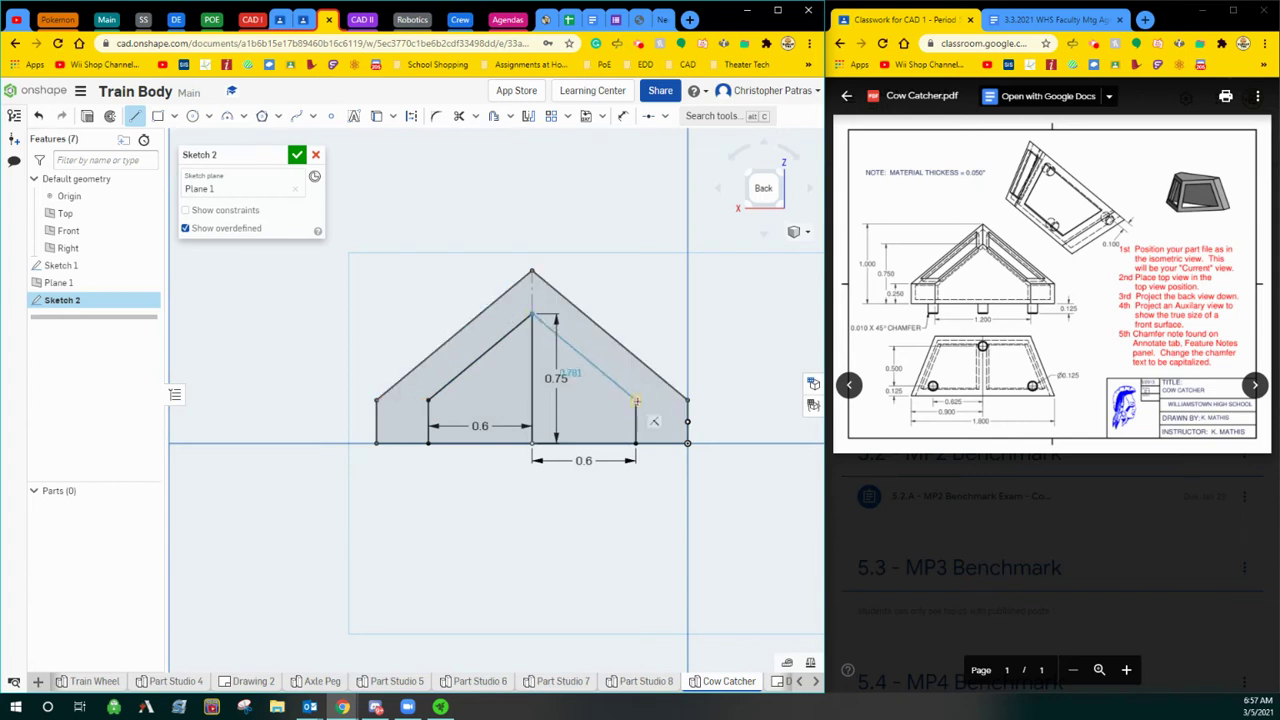
left_click(636, 400)
key("Escape")
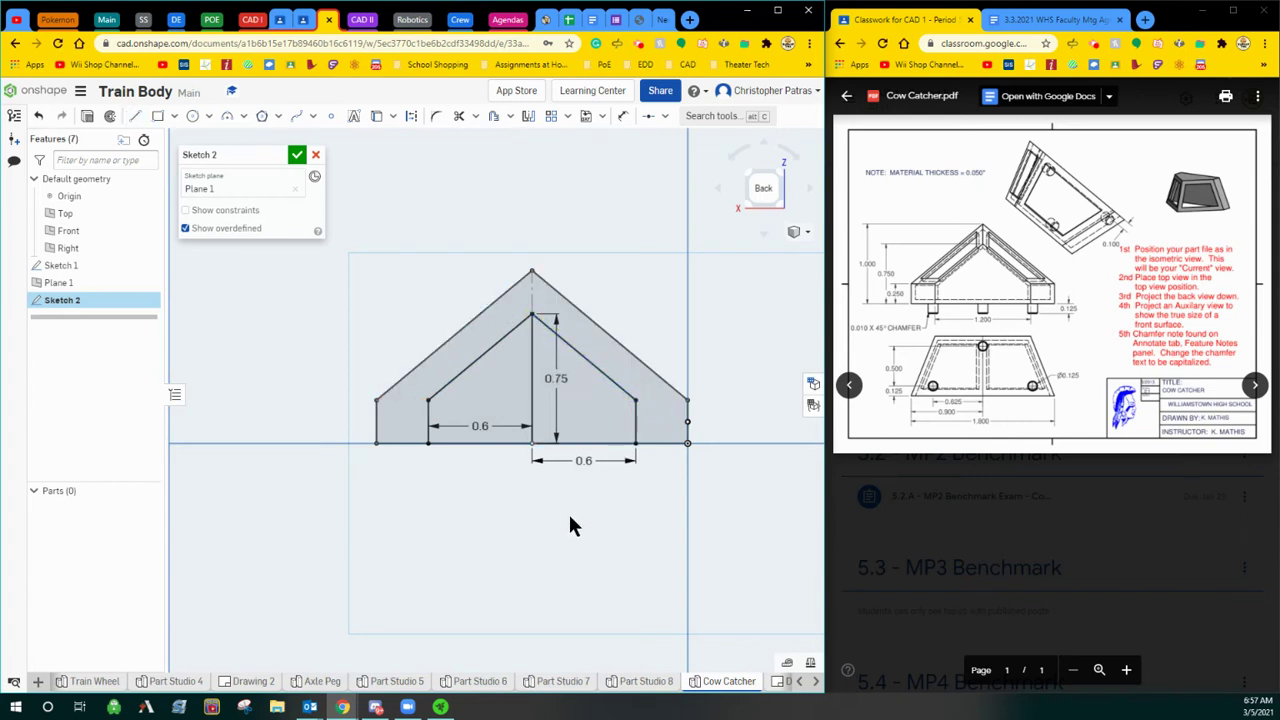
right_click(532, 371)
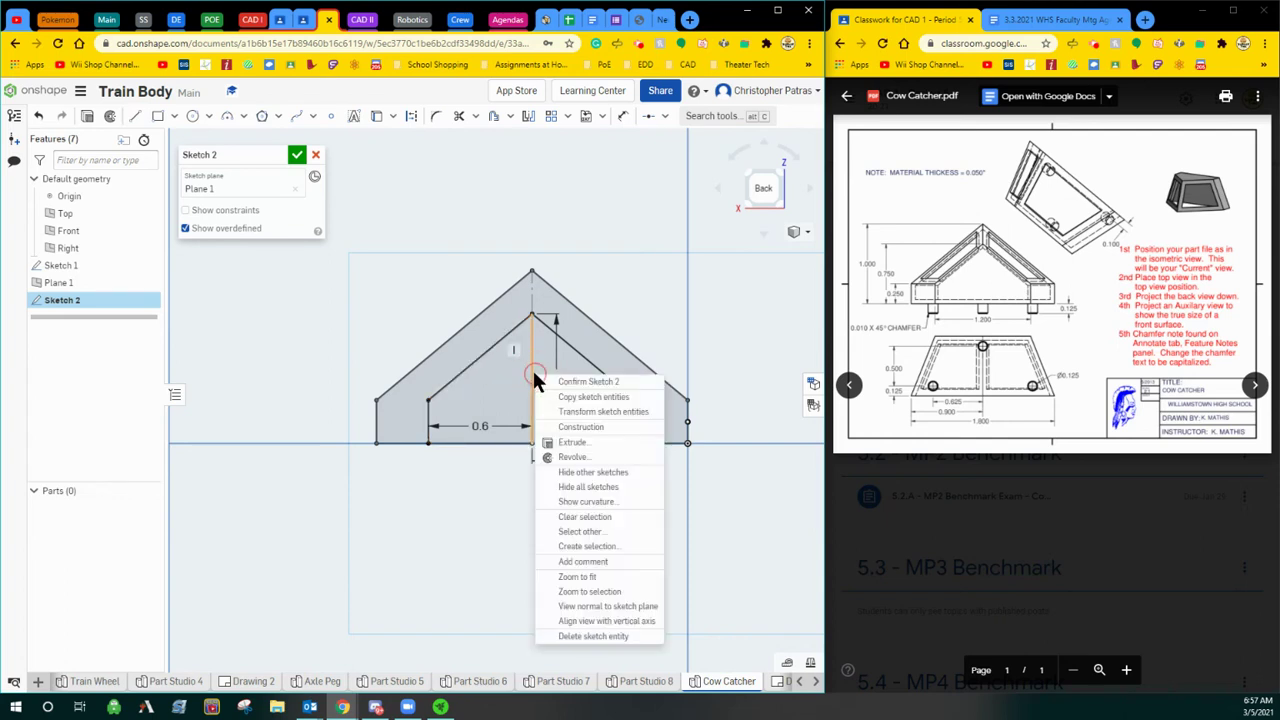
left_click(576, 428)
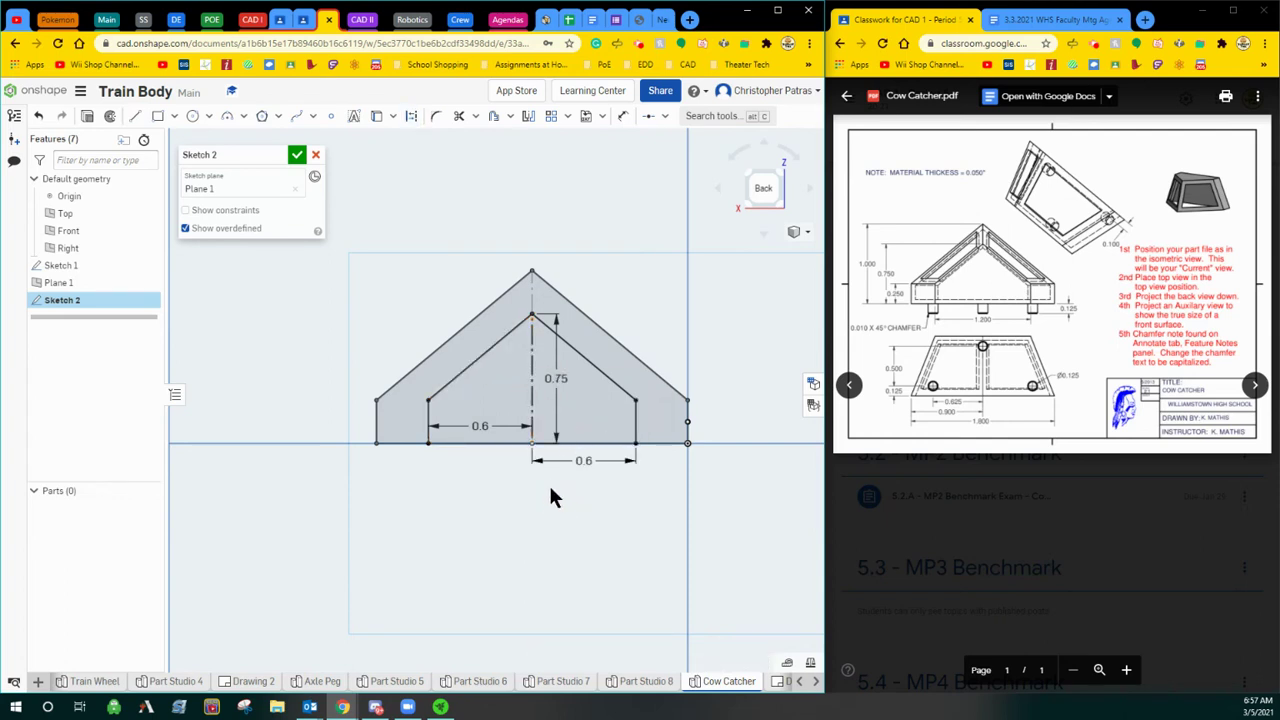
Accept Sketch 2 and view both pentagon profiles in isometric.
left_click(295, 155)
left_click(746, 167)
left_click(746, 167)
scroll(514, 420, "up", 6)
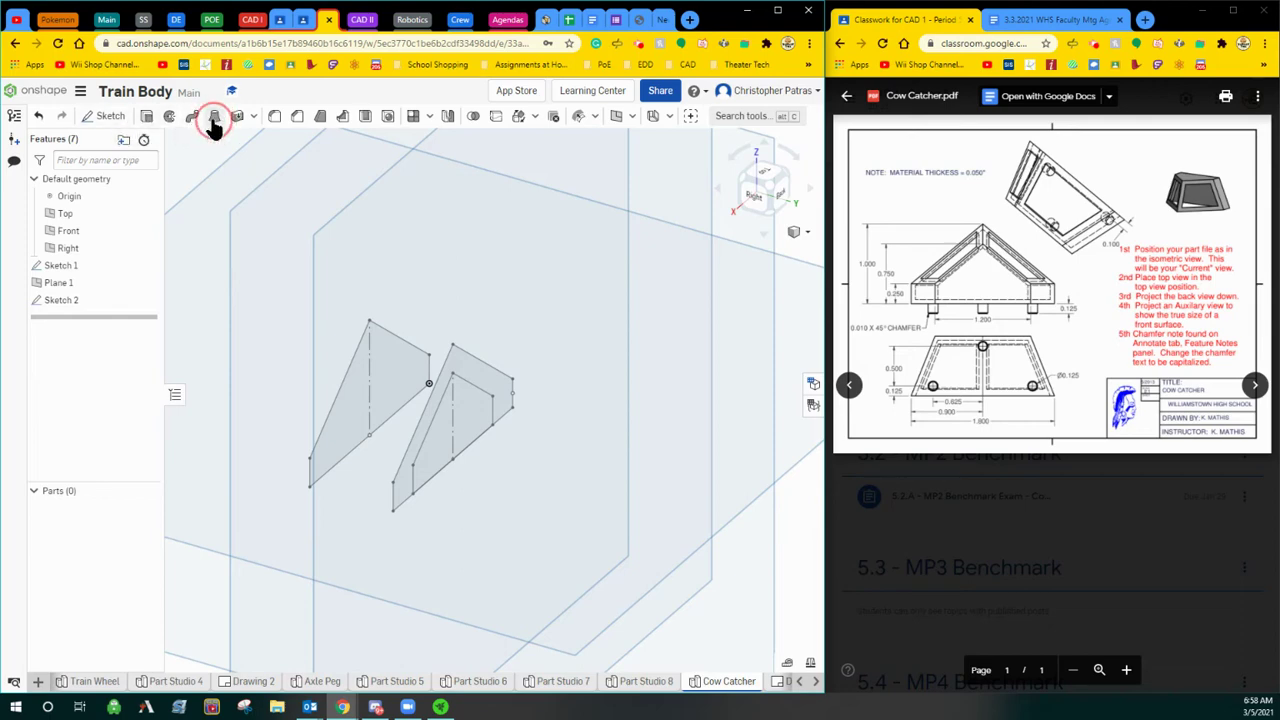
Loft from the Sketch 2 region to the Sketch 1 region, creating Part 1.
left_click(213, 118)
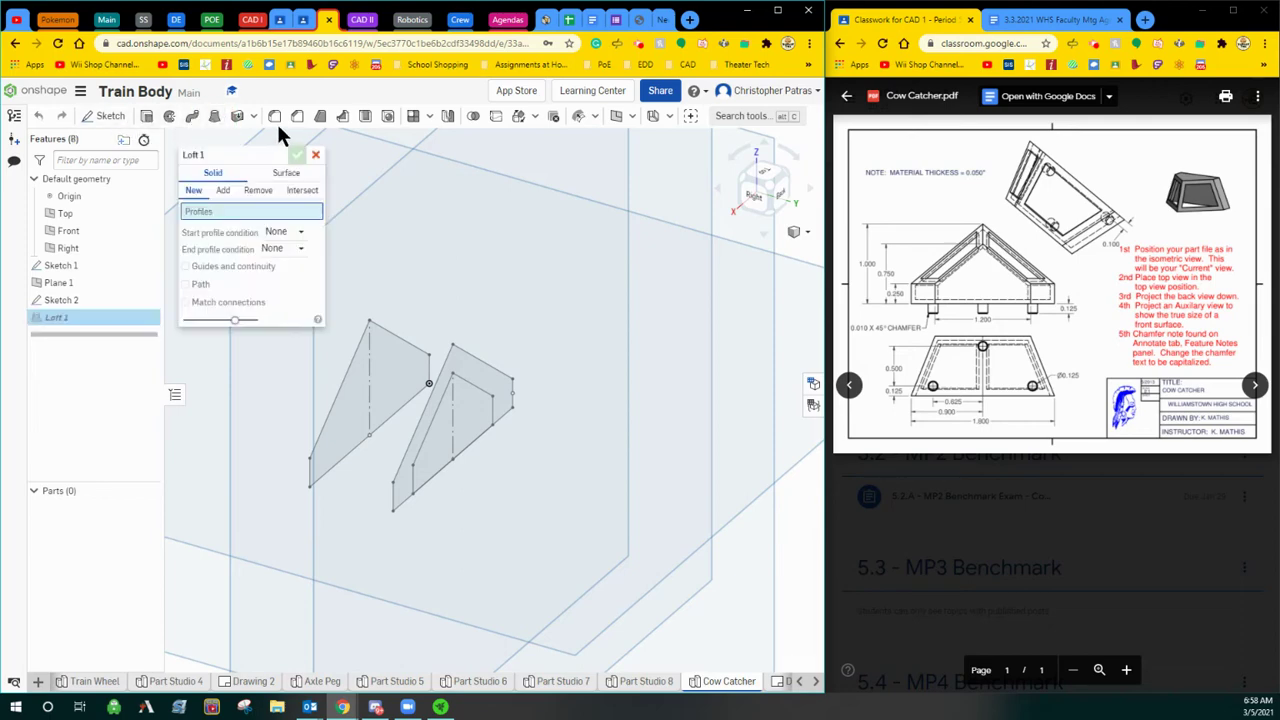
left_click(464, 429)
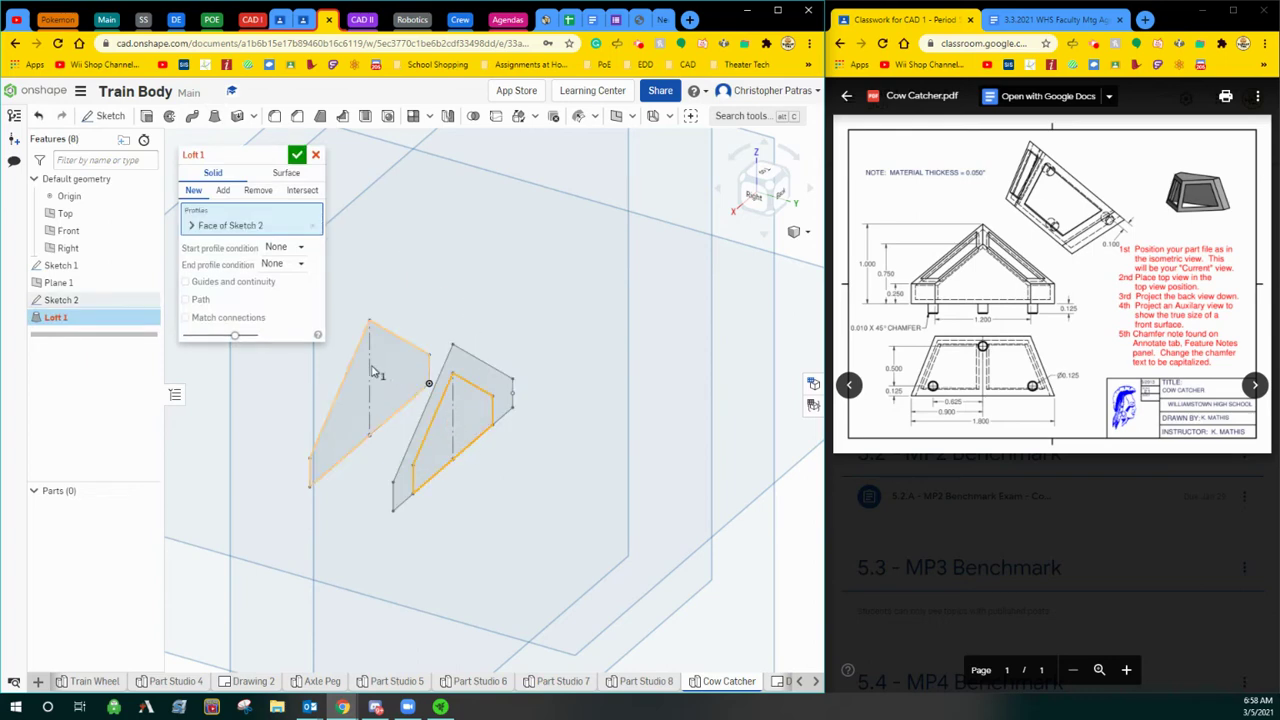
left_click(371, 372)
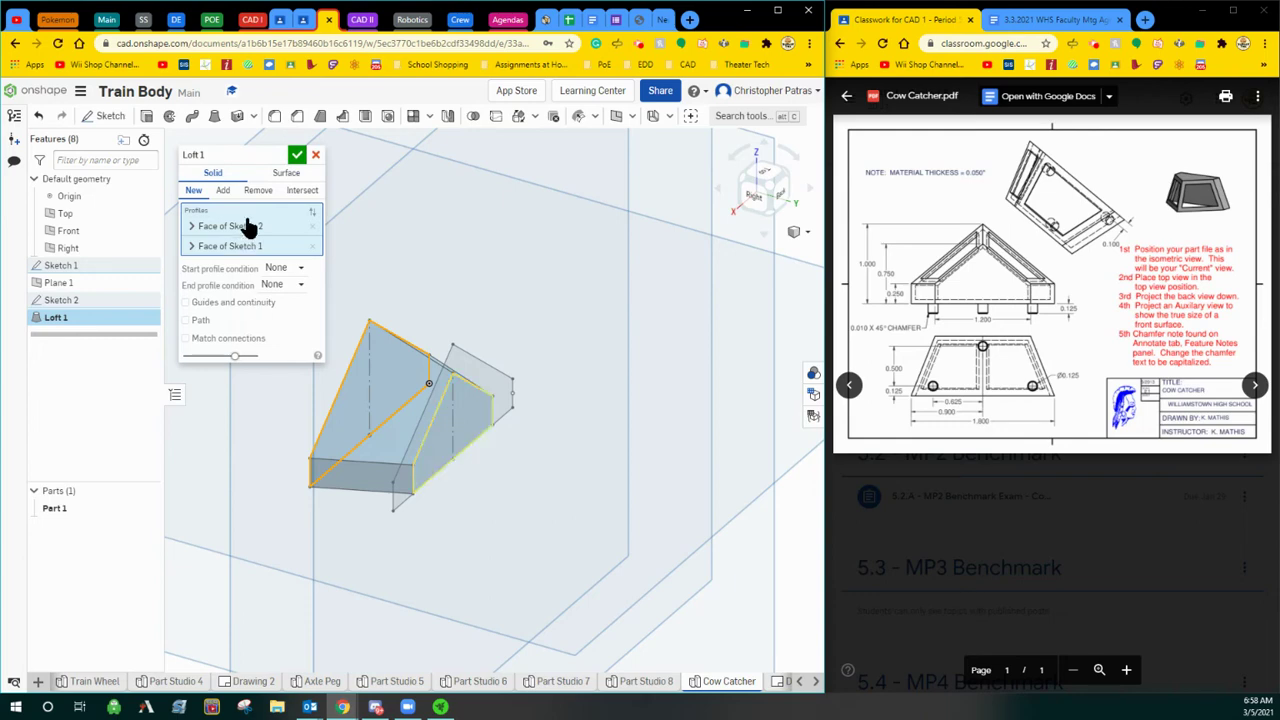
left_click(296, 157)
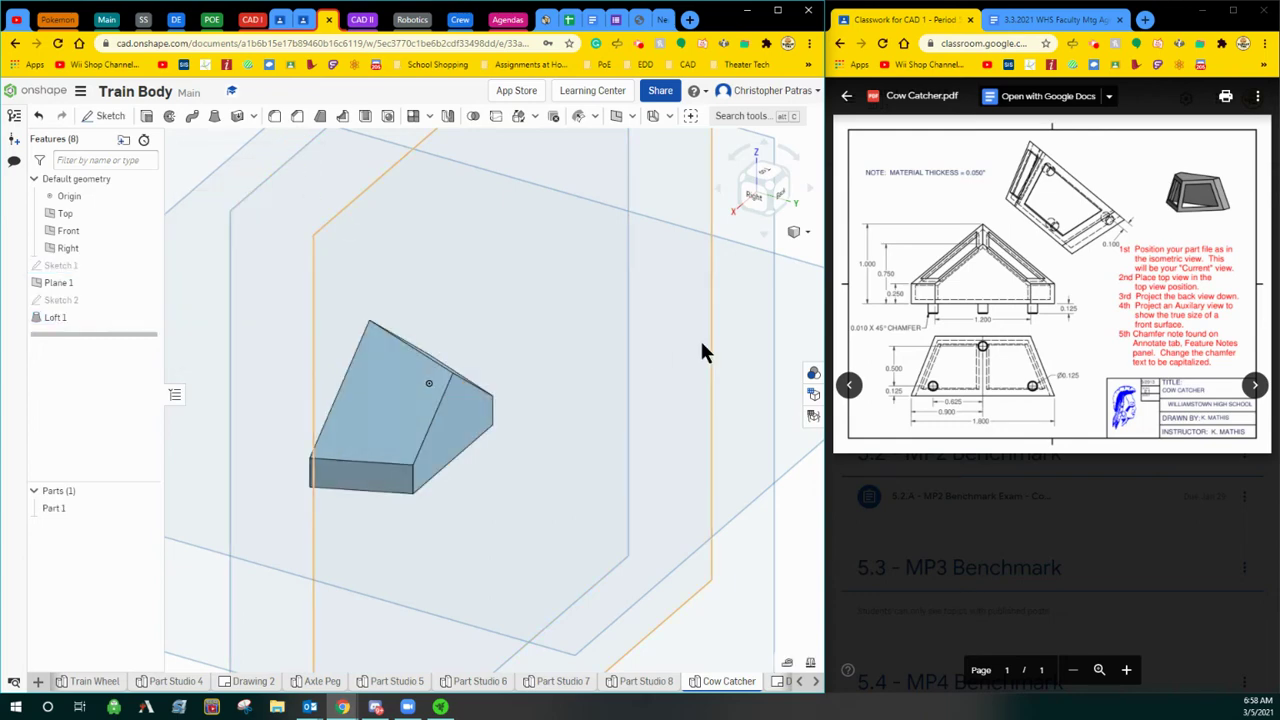
Inspect the lofted part from isometric and front views, ending looking straight down at its trapezoid top.
left_click(750, 181)
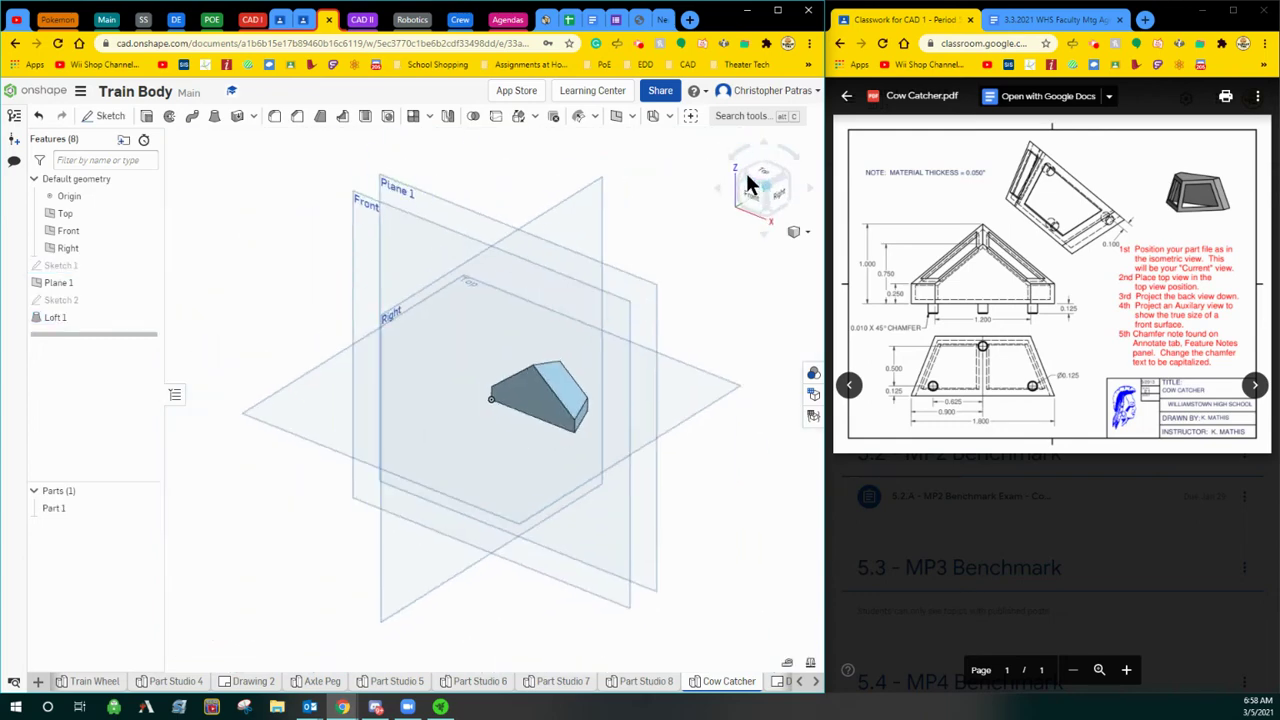
scroll(597, 387, "up", 1)
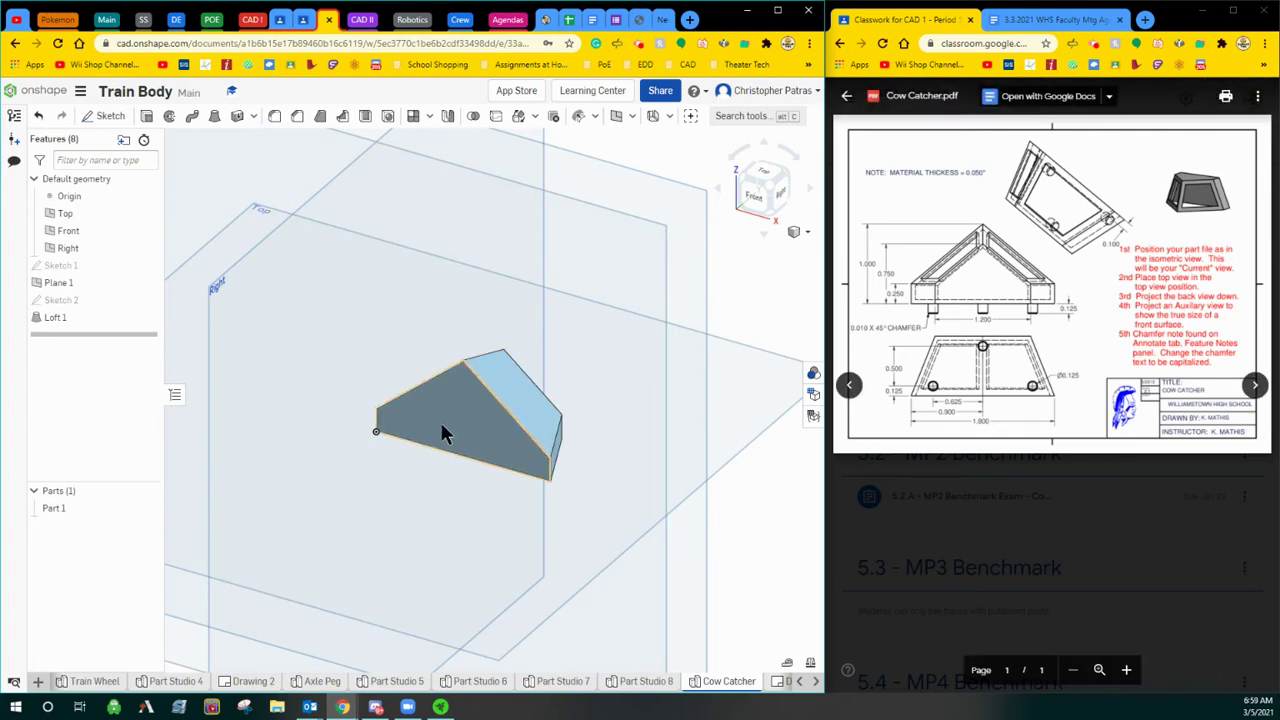
left_click(769, 206)
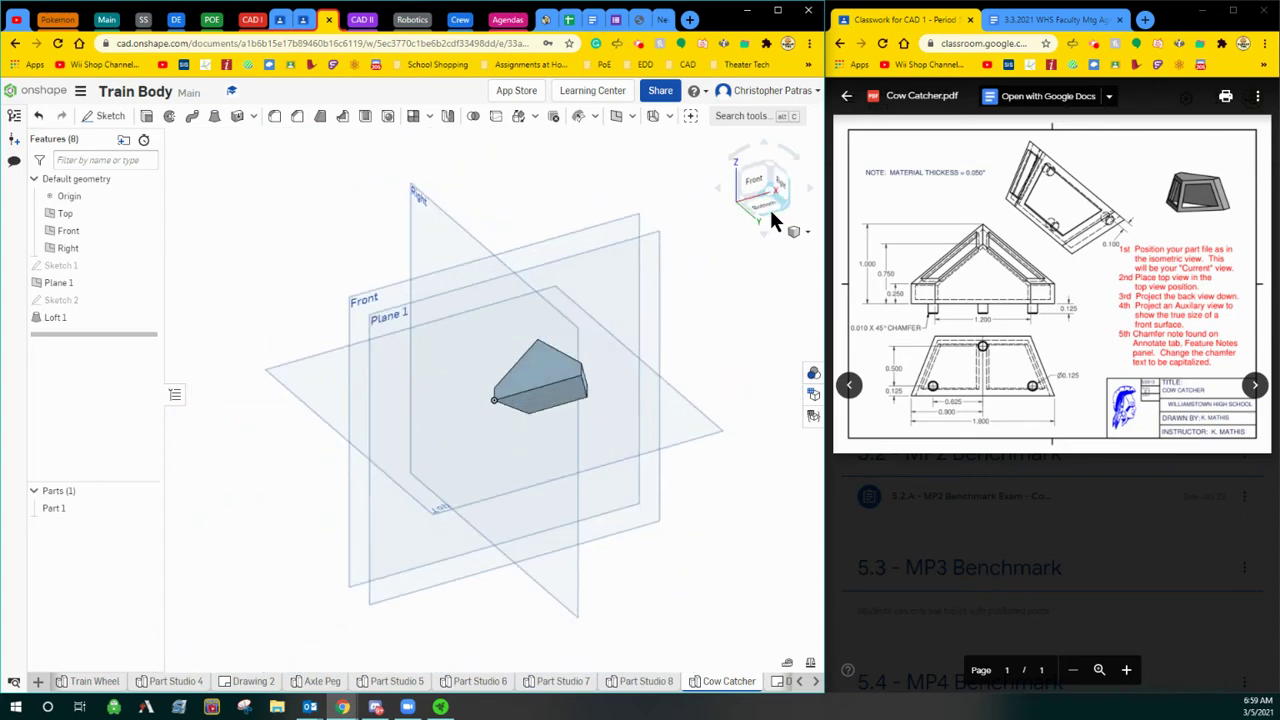
left_click(764, 183)
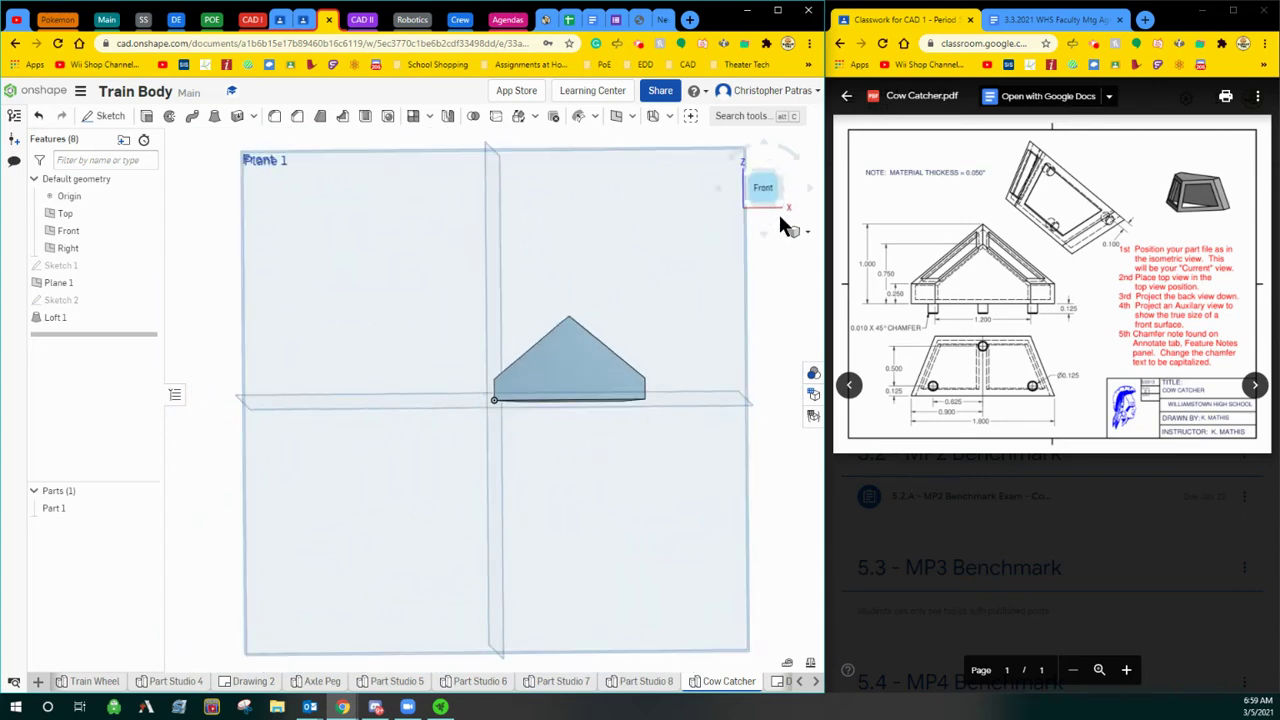
left_click(781, 178)
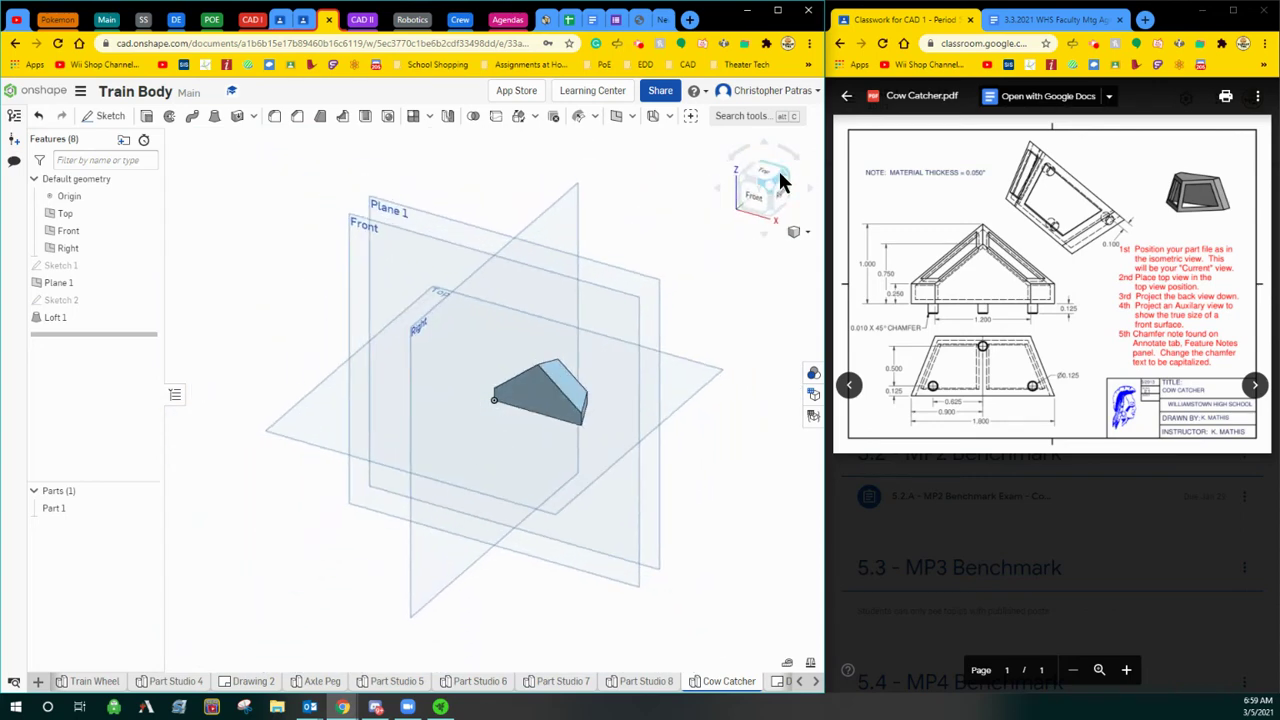
scroll(621, 370, "up", 5)
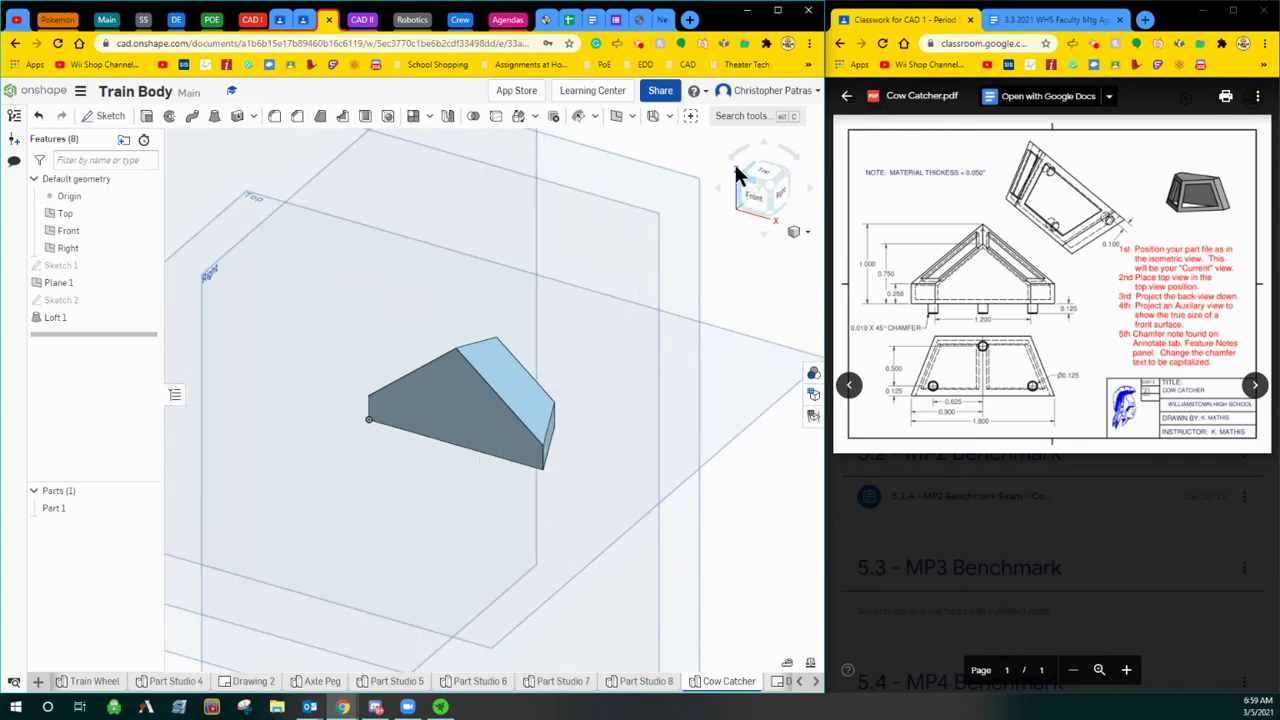
scroll(697, 280, "down", 5)
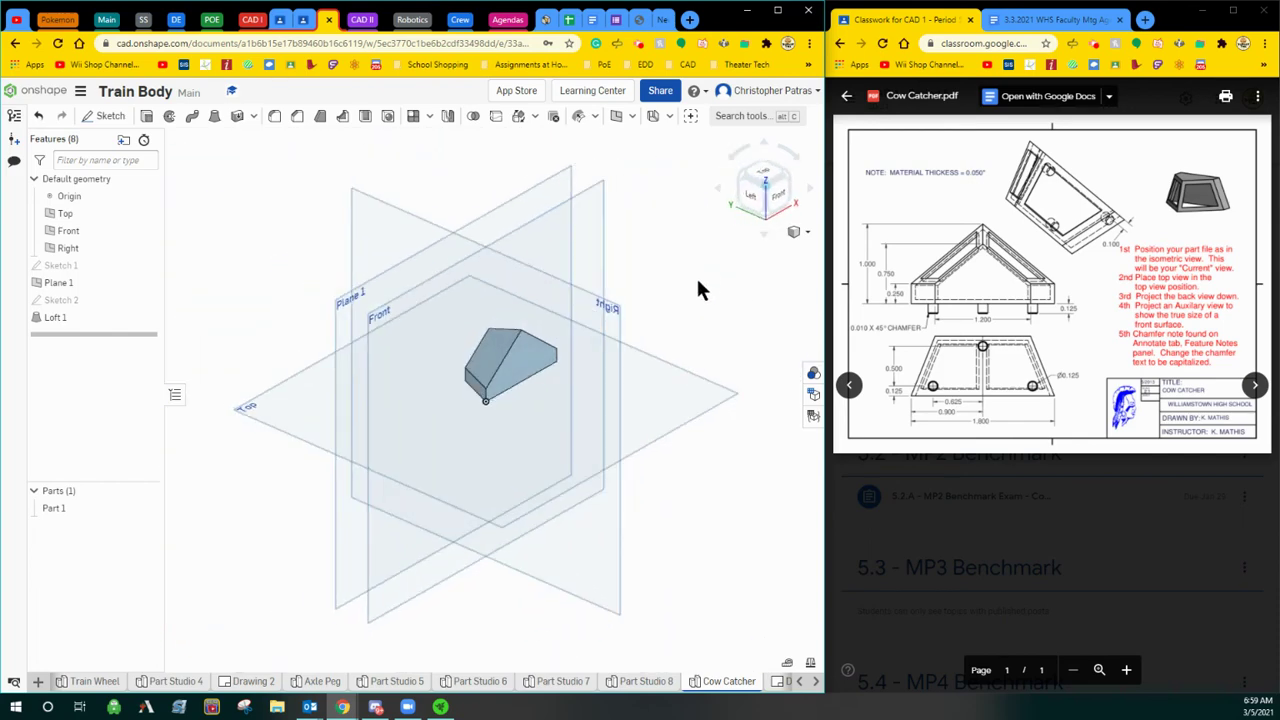
left_click(760, 177)
scroll(583, 364, "up", 4)
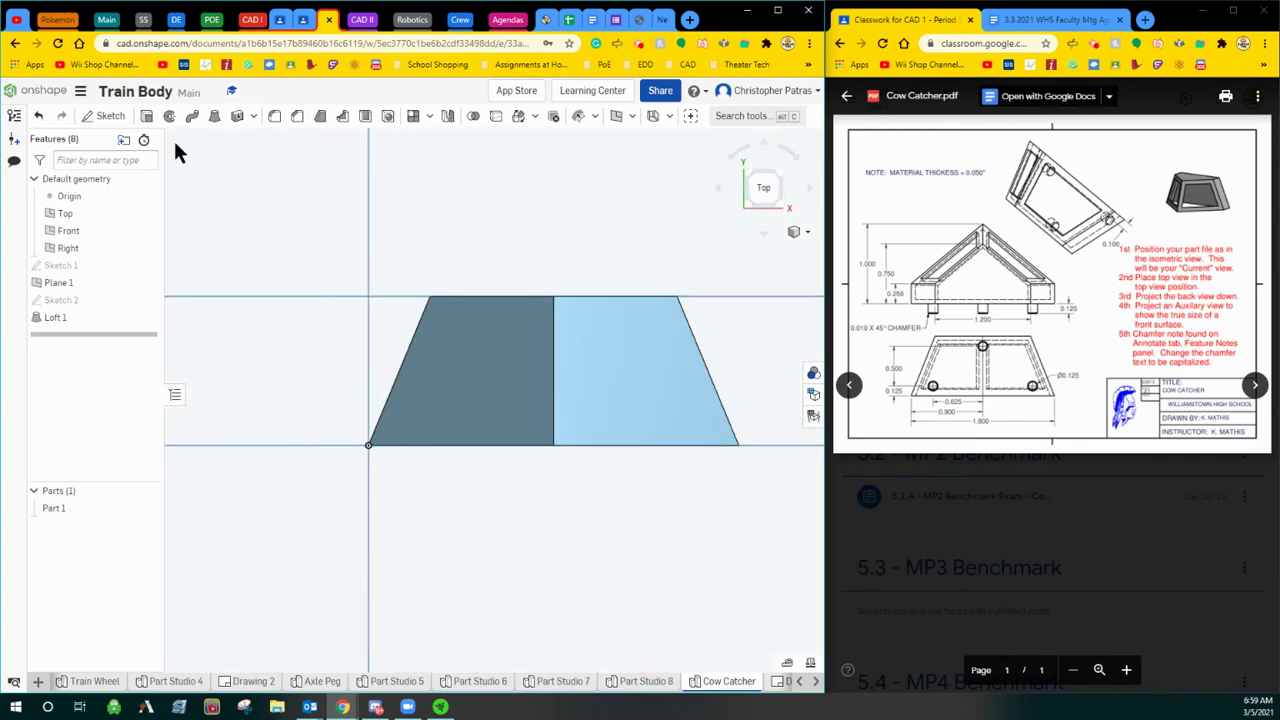
Start Sketch 3 on the left sloped loft face and project that face's edges into it.
left_click(95, 119)
left_click(477, 375)
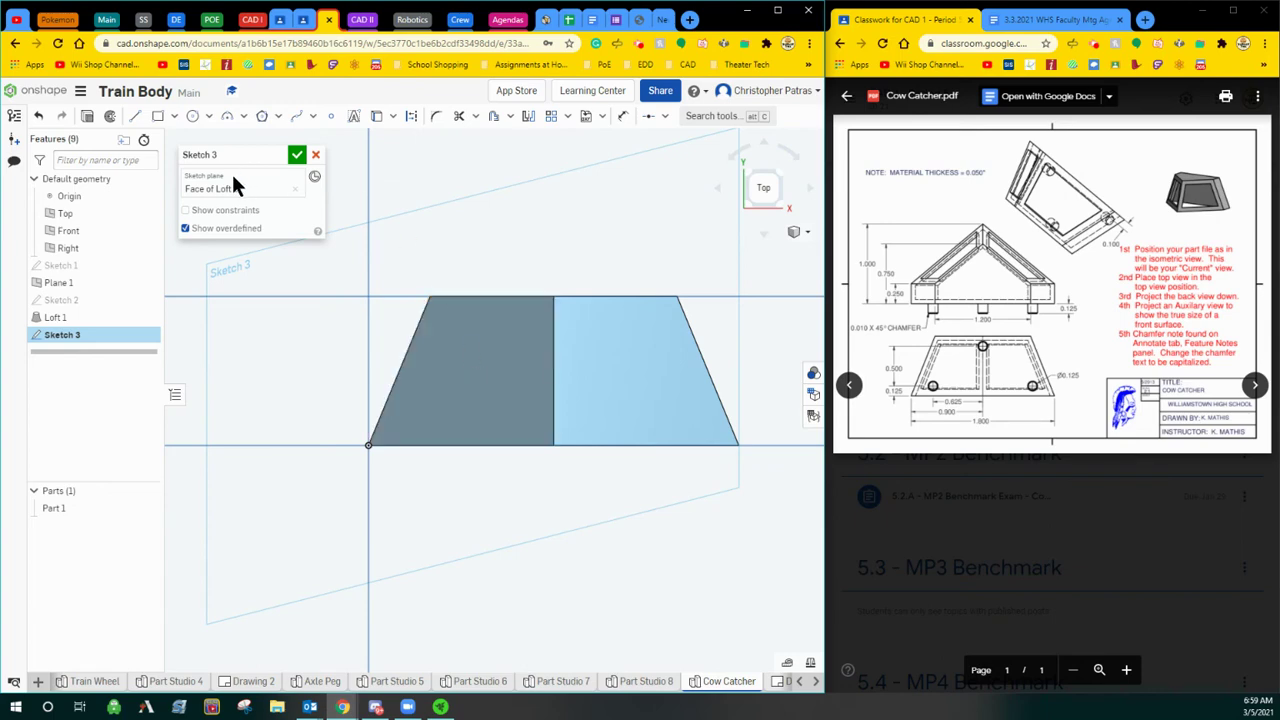
left_click(377, 116)
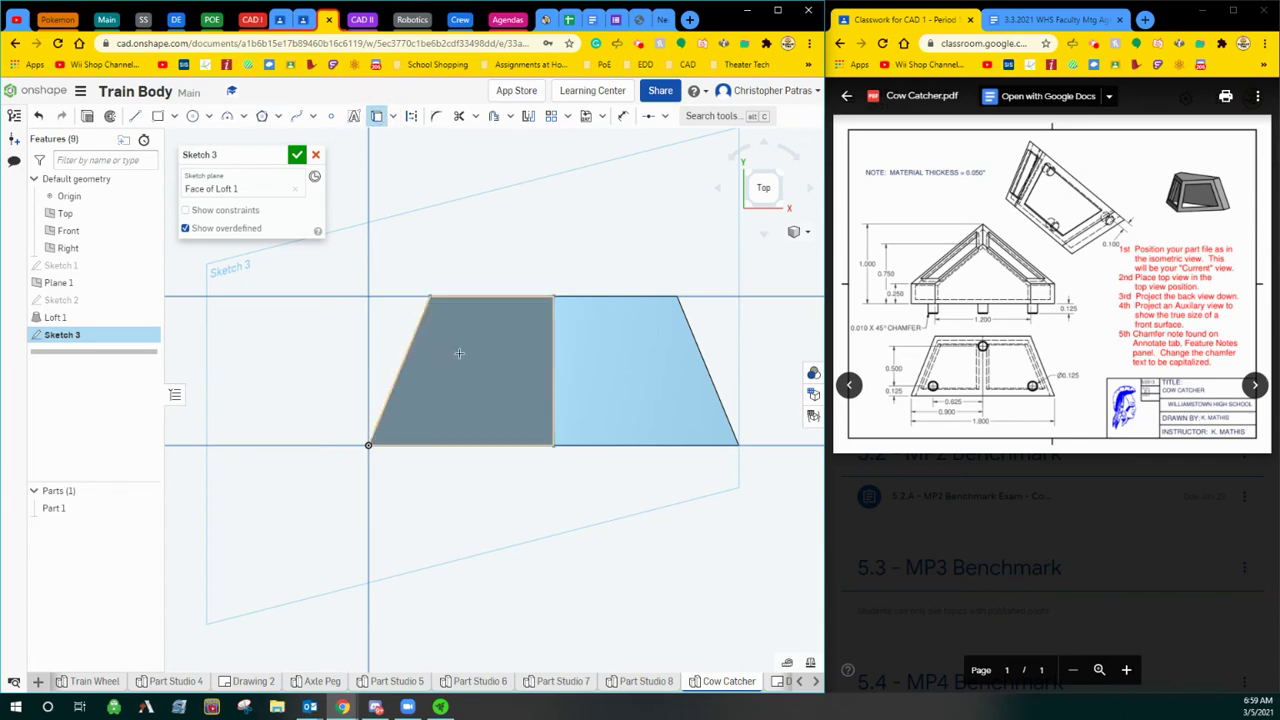
left_click(480, 356)
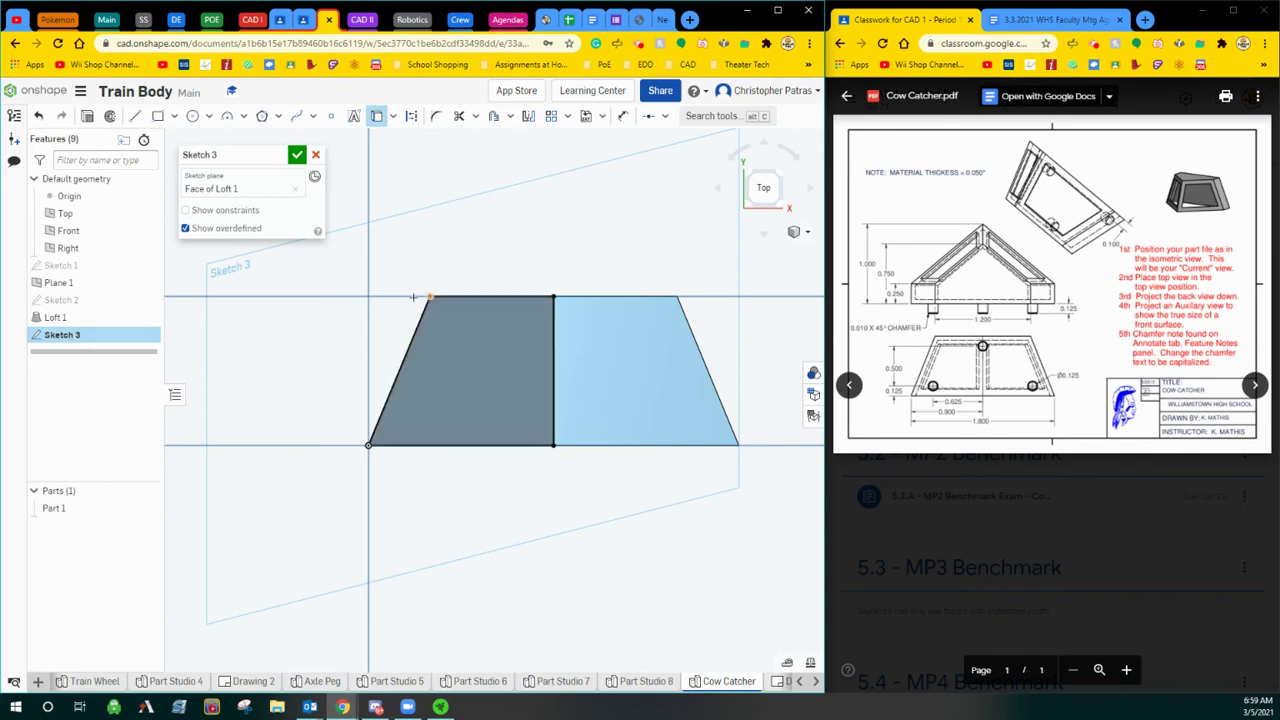
Offset the projected face outline inside the face, entering 0.05 as the offset distance.
left_click(493, 117)
left_click(486, 363)
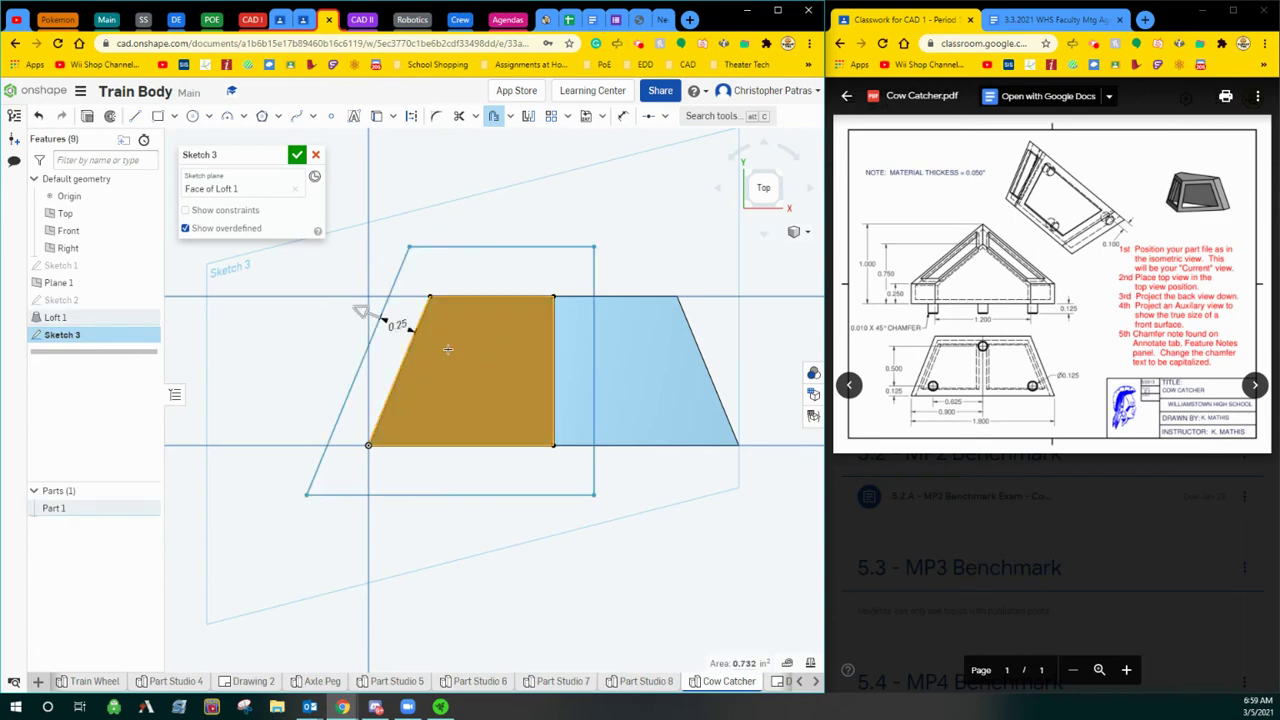
mouse_move(361, 312)
left_mouse_down()
mouse_move(432, 355)
mouse_move(378, 317)
left_mouse_up()
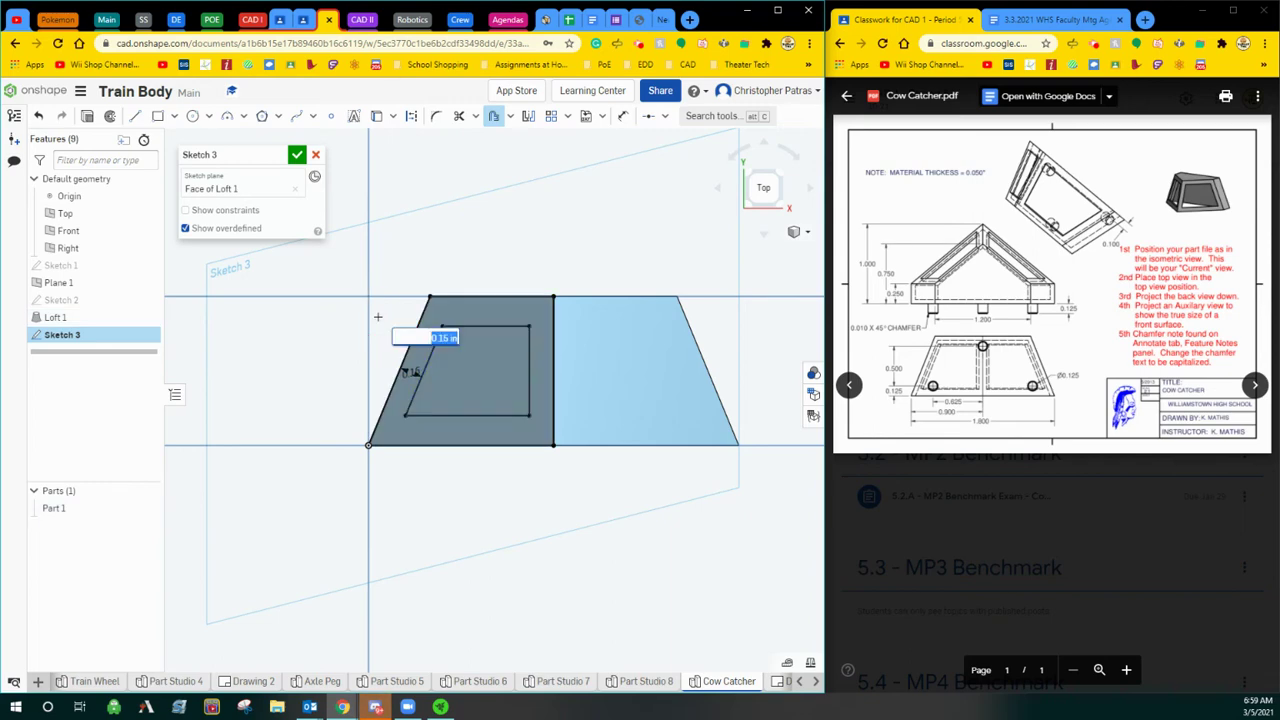
key("BackSpace")
type("0.05")
key("Return")
scroll(407, 370, "up", 2)
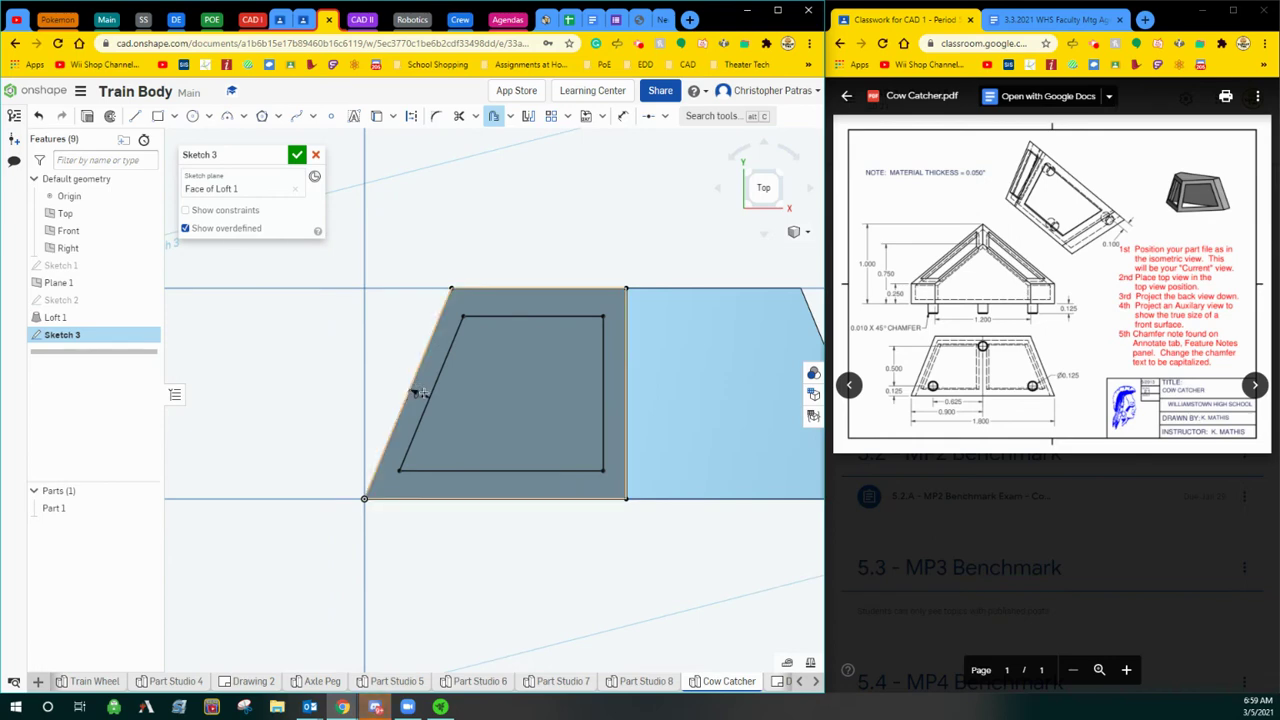
key("Escape")
left_click_drag(417, 391, 370, 365)
scroll(310, 448, "down", 2)
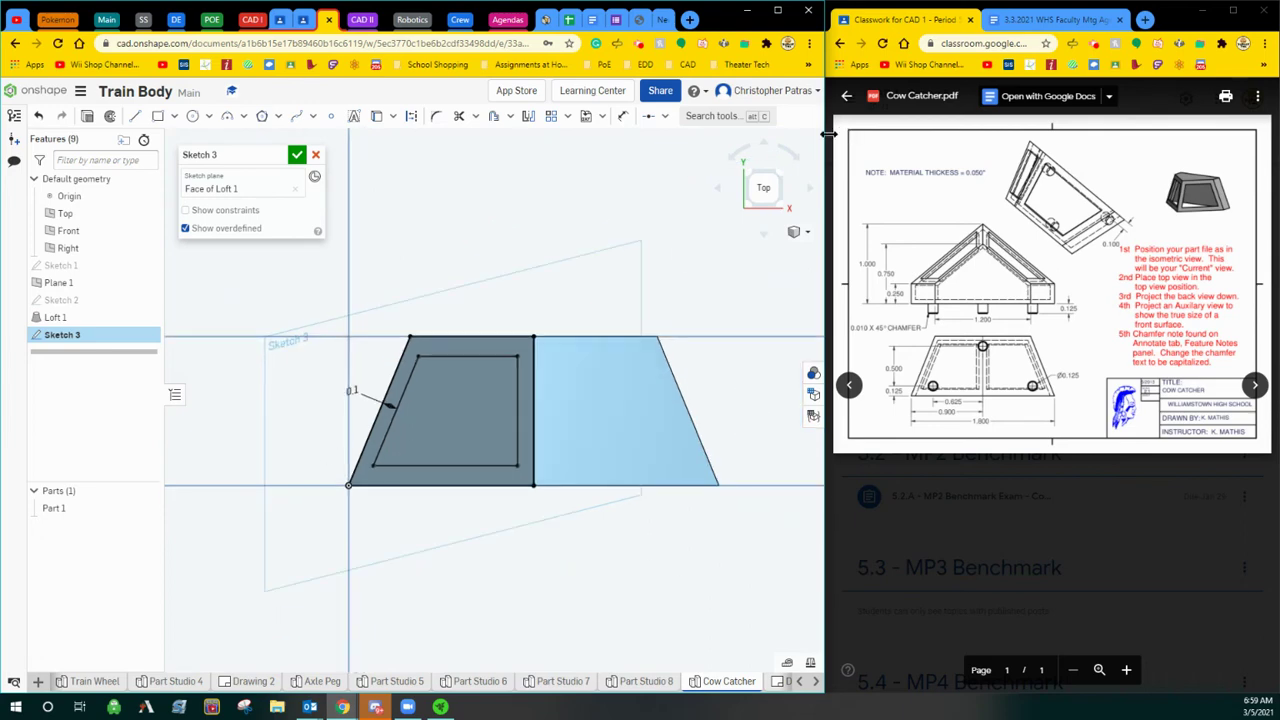
Accept Sketch 3, then start Sketch 4 on the right sloped face using its edges.
left_click(299, 157)
left_click(107, 120)
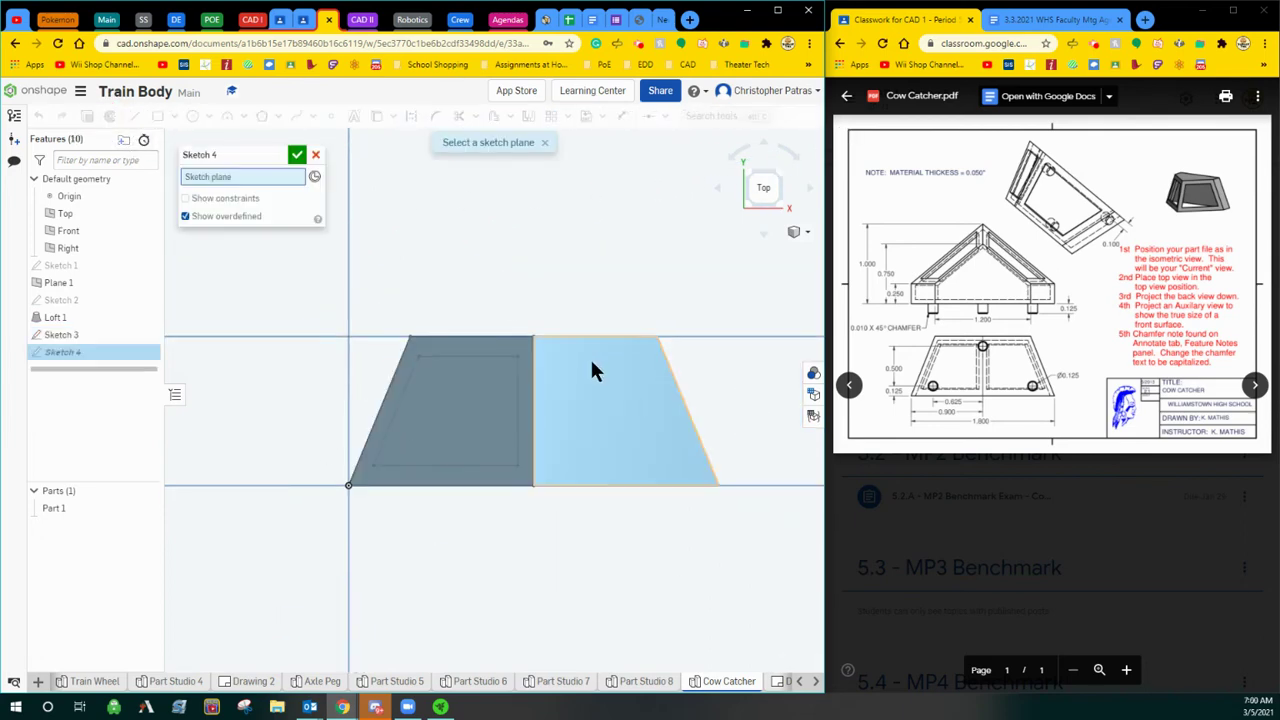
left_click(591, 365)
left_click(378, 116)
left_click(591, 380)
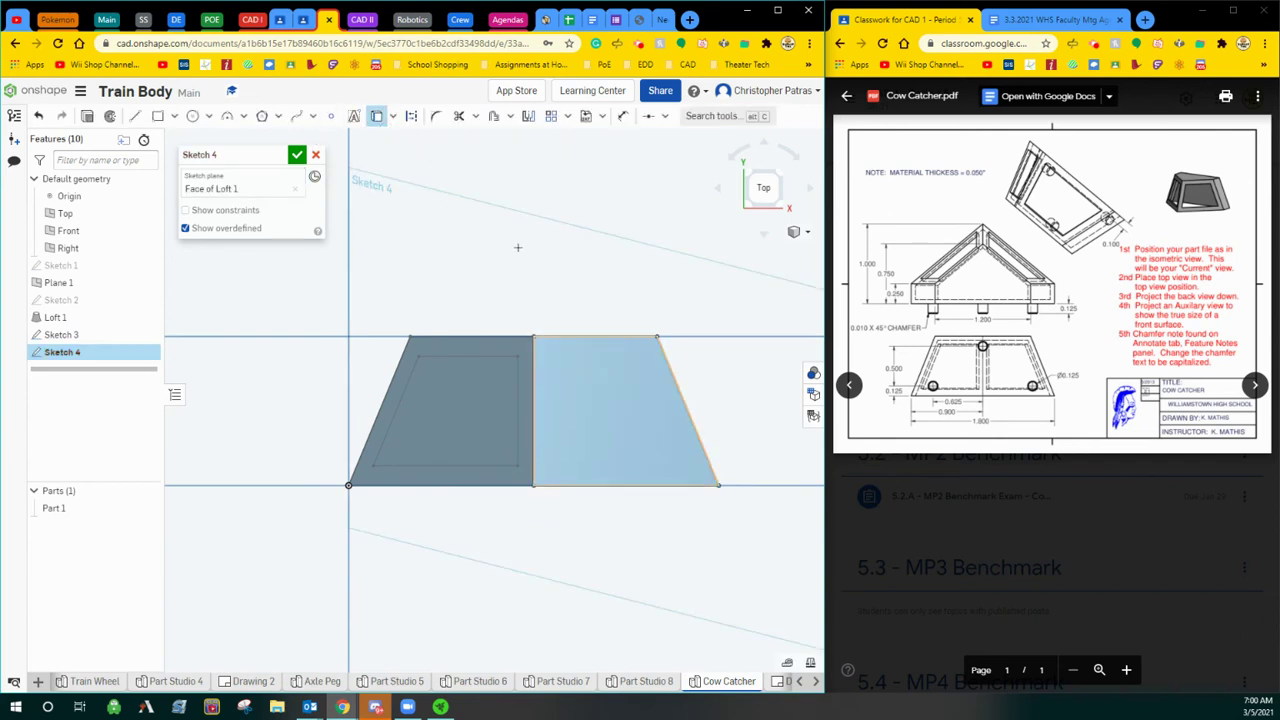
Offset the right face's outline inward by 0.1 and move the dimension above the part.
left_click(494, 117)
left_click(612, 382)
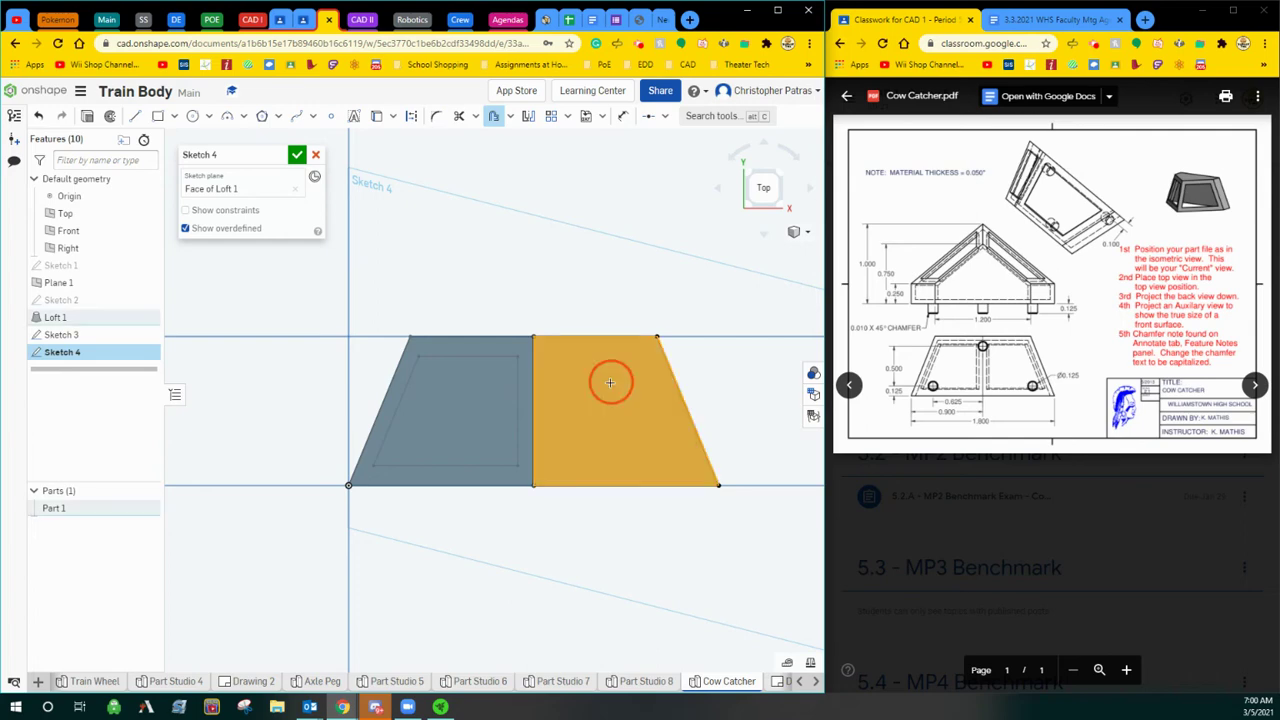
left_click_drag(467, 344, 537, 366)
left_click(554, 289)
key("BackSpace")
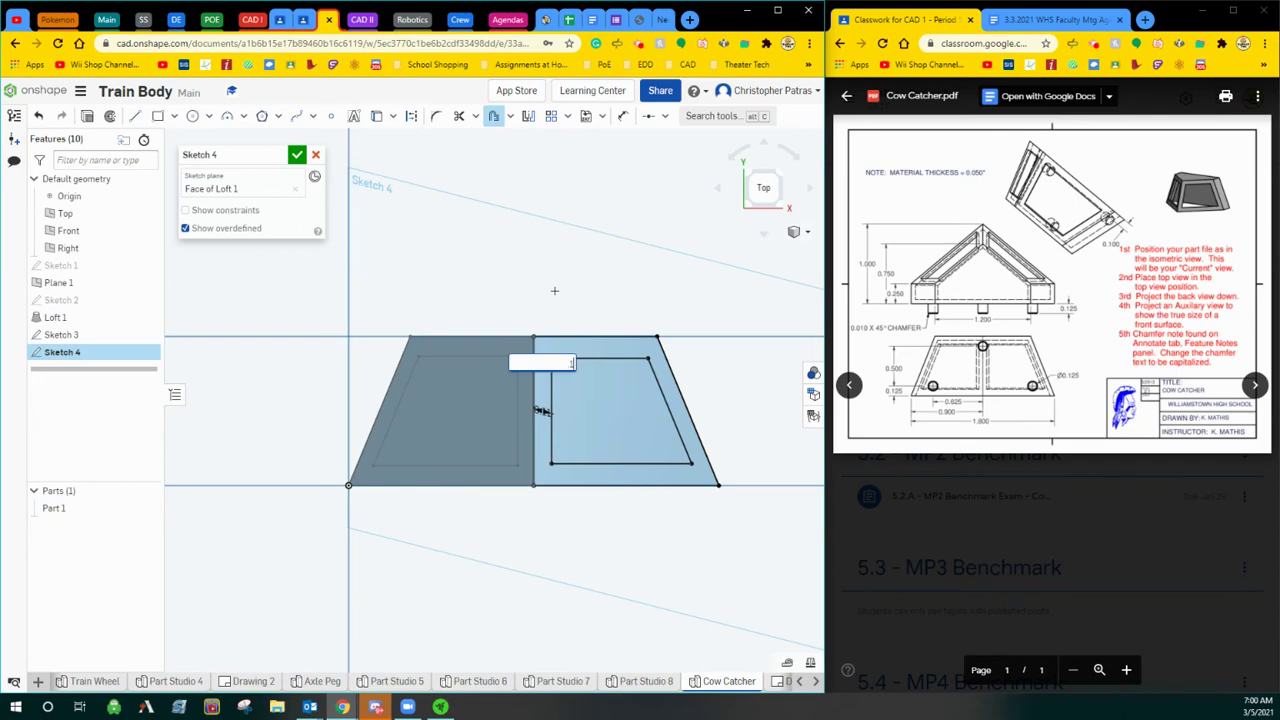
type(".1")
key("Return")
scroll(554, 290, "up", 1)
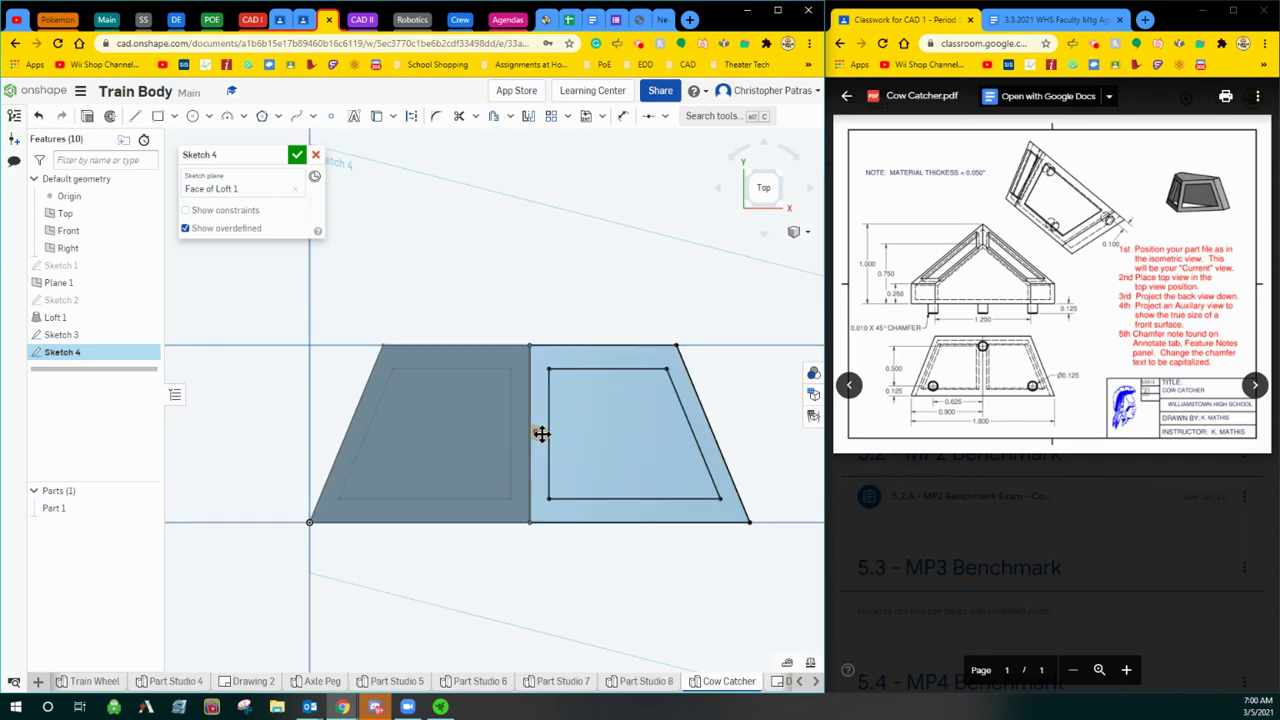
left_click_drag(538, 433, 505, 295)
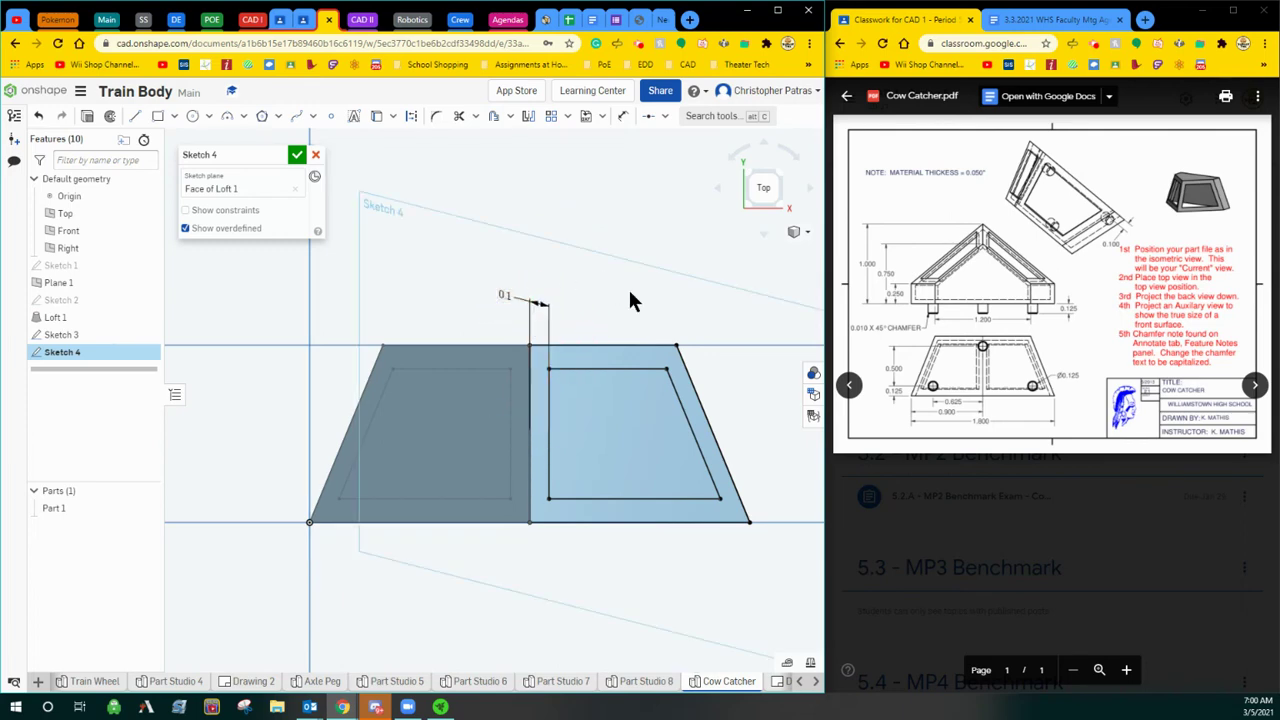
Accept Sketch 4 and cancel a stray Extrude feature.
left_click(297, 154)
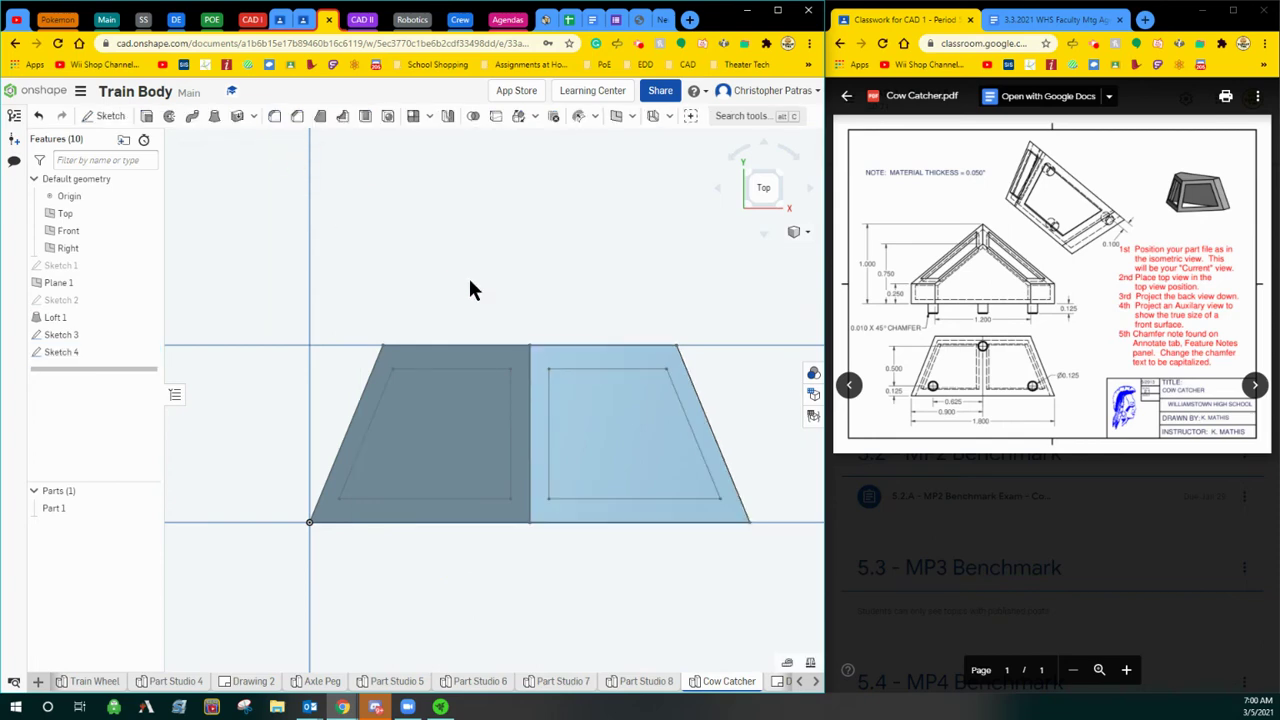
scroll(497, 300, "down", 2)
scroll(498, 306, "down", 1)
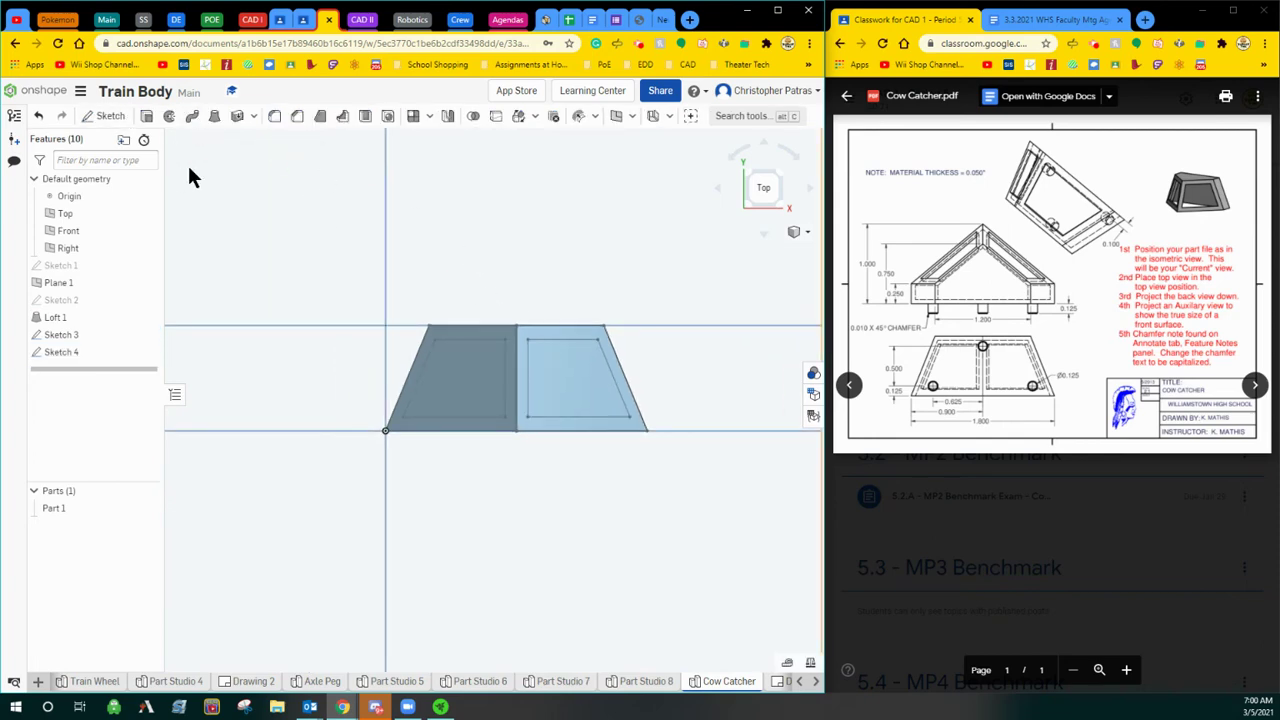
left_click(146, 118)
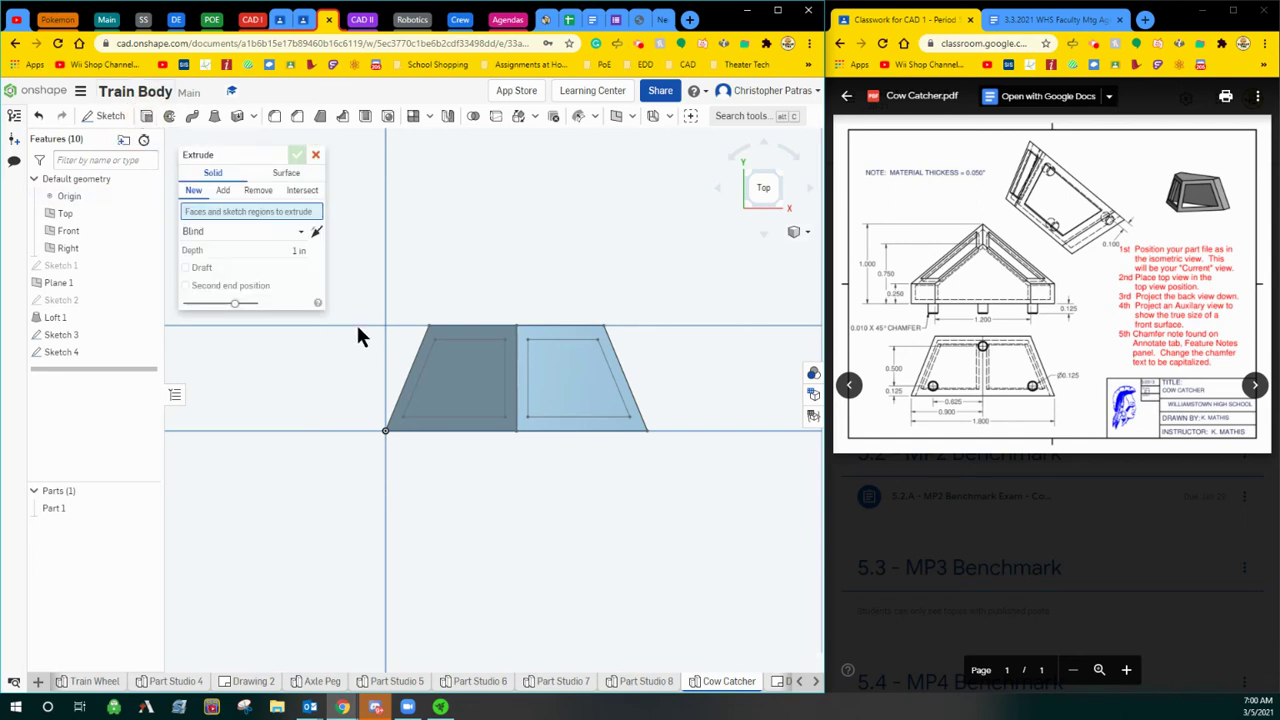
left_click(315, 157)
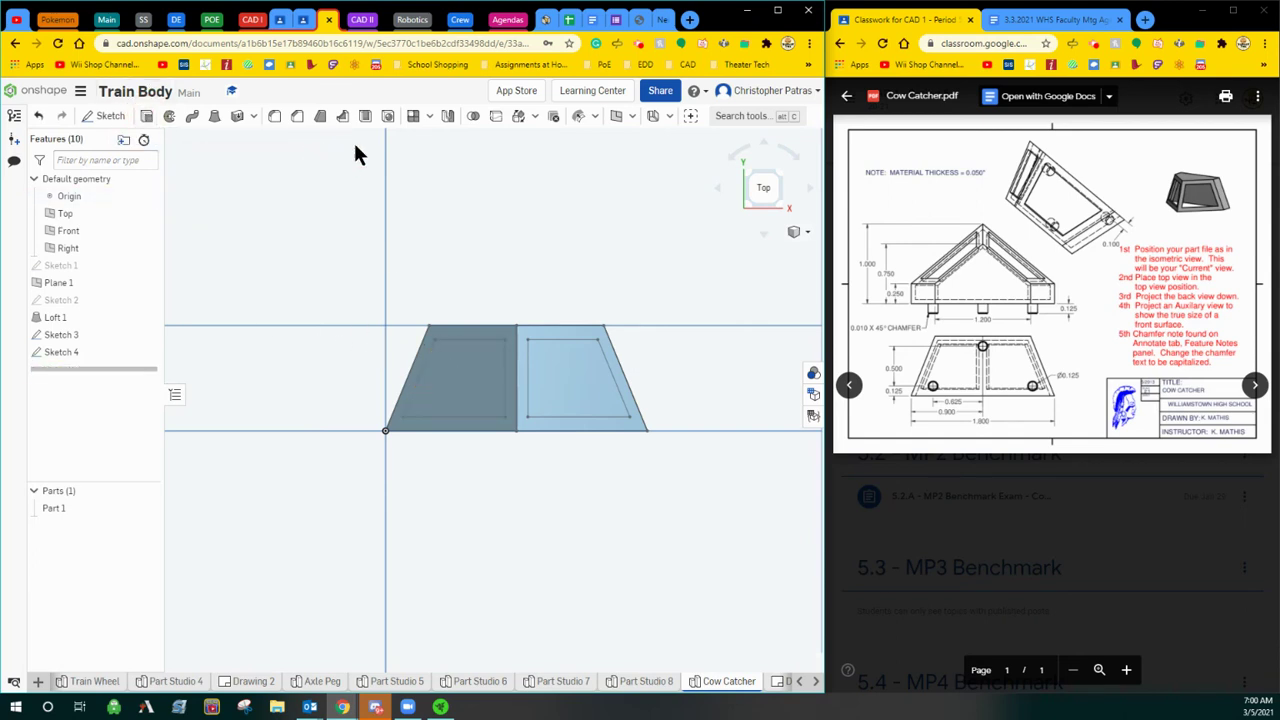
left_click(779, 204)
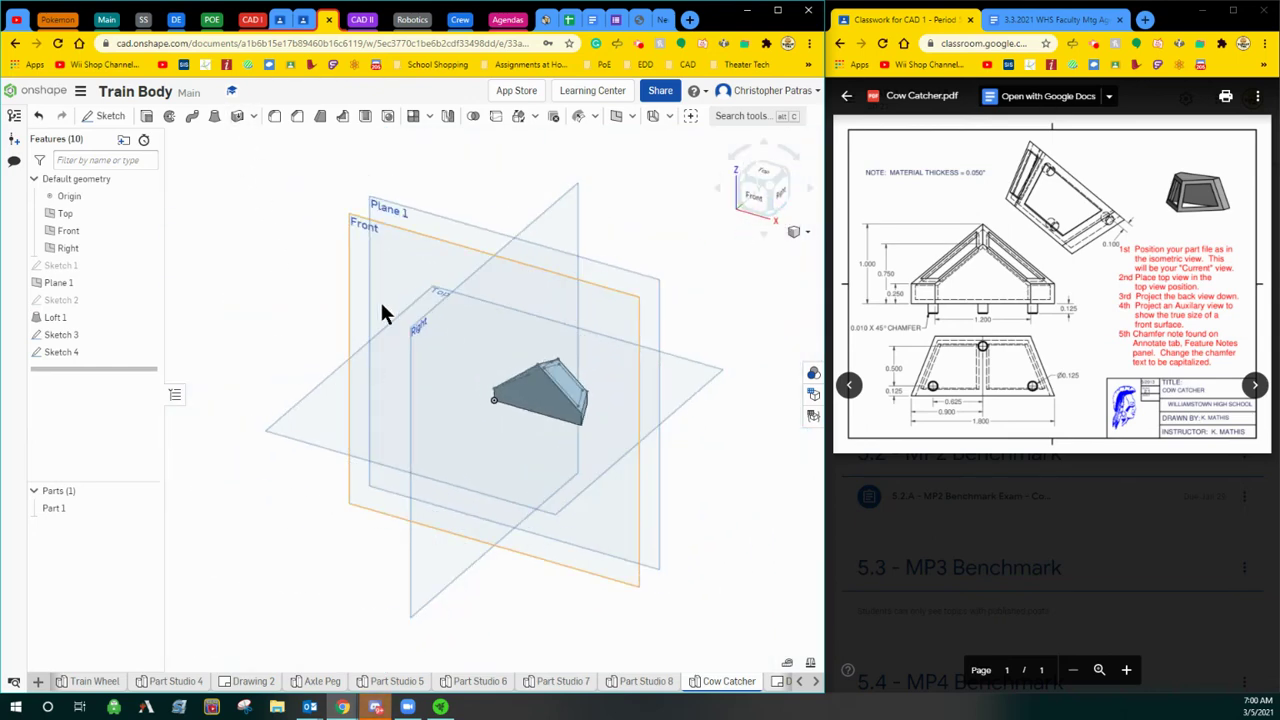
scroll(380, 309, "up", 3)
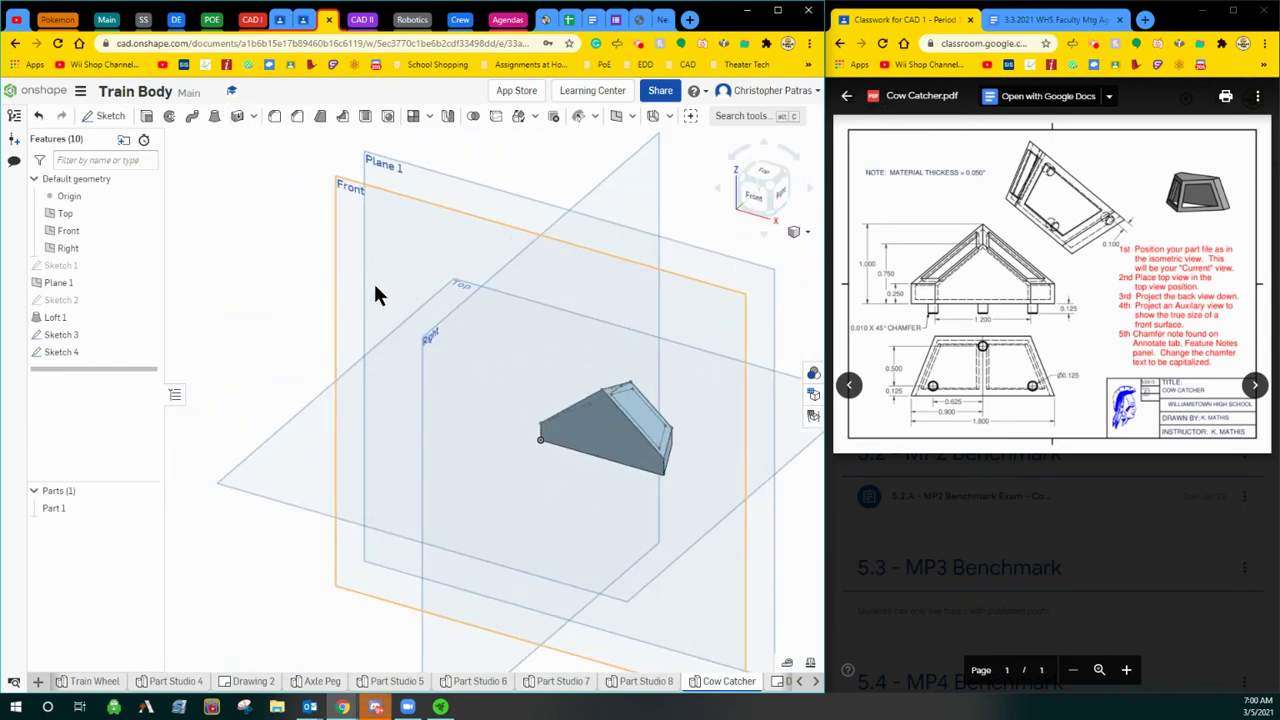
Shell the part to 0.05 in thickness, removing its flat base face.
left_click(364, 117)
scroll(533, 400, "up", 3)
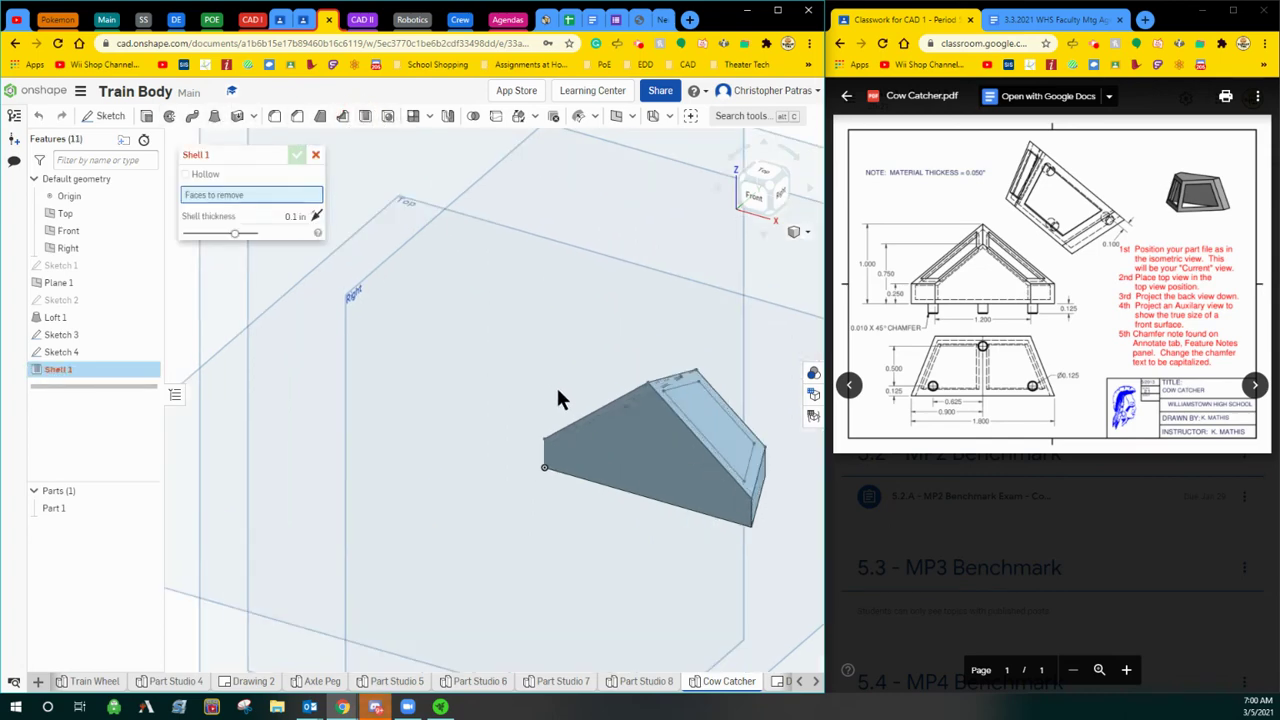
scroll(556, 390, "up", 4)
left_click(471, 323)
scroll(660, 277, "up", 2)
scroll(660, 277, "down", 1)
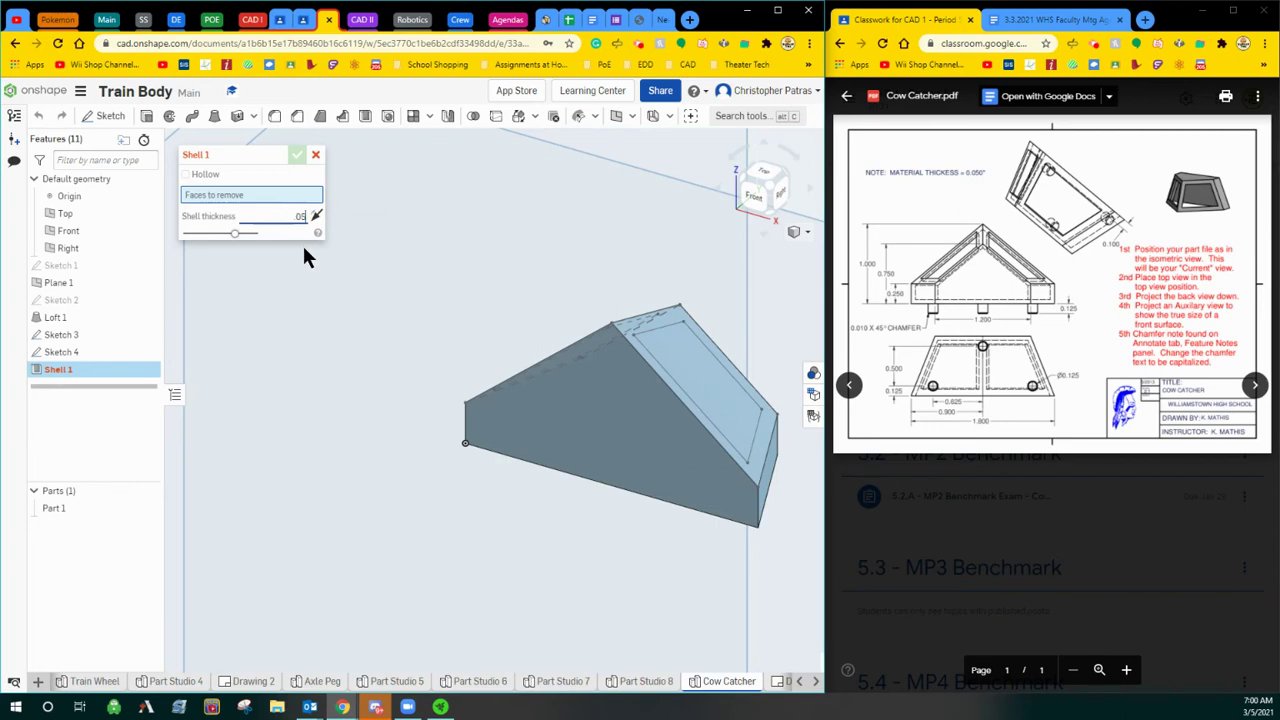
type(".05")
key("Return")
left_click(606, 424)
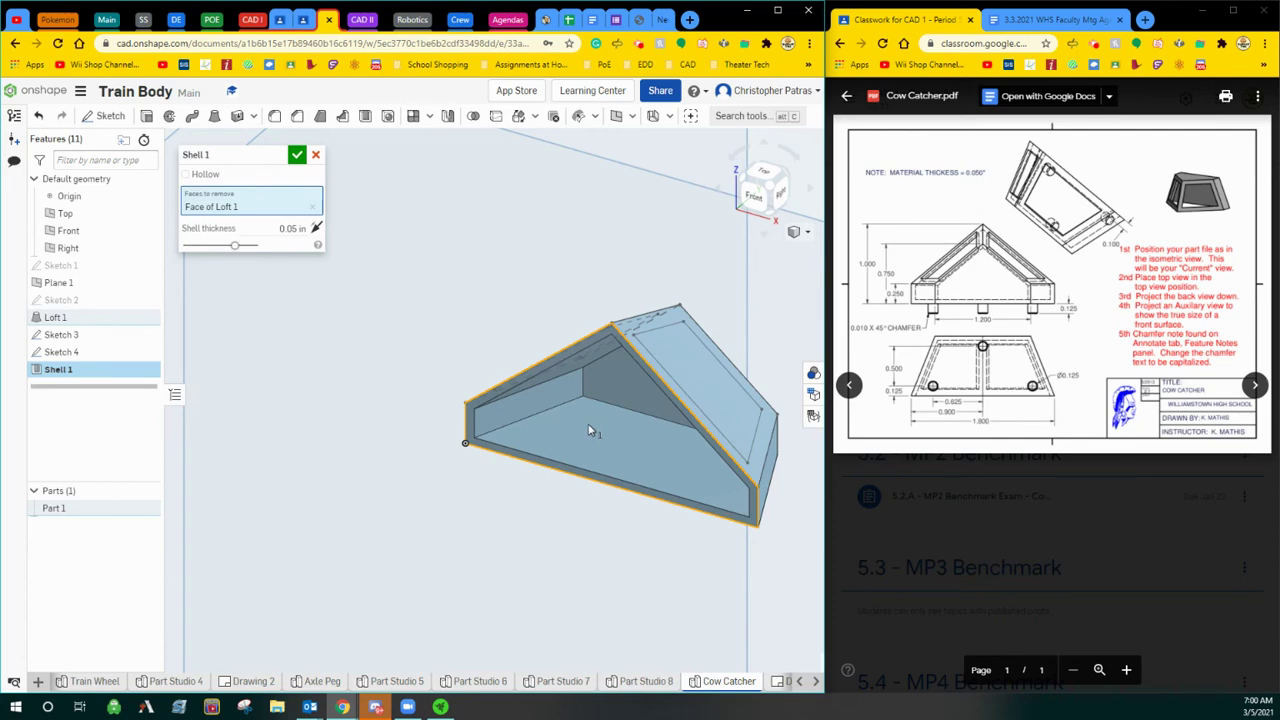
left_click(296, 157)
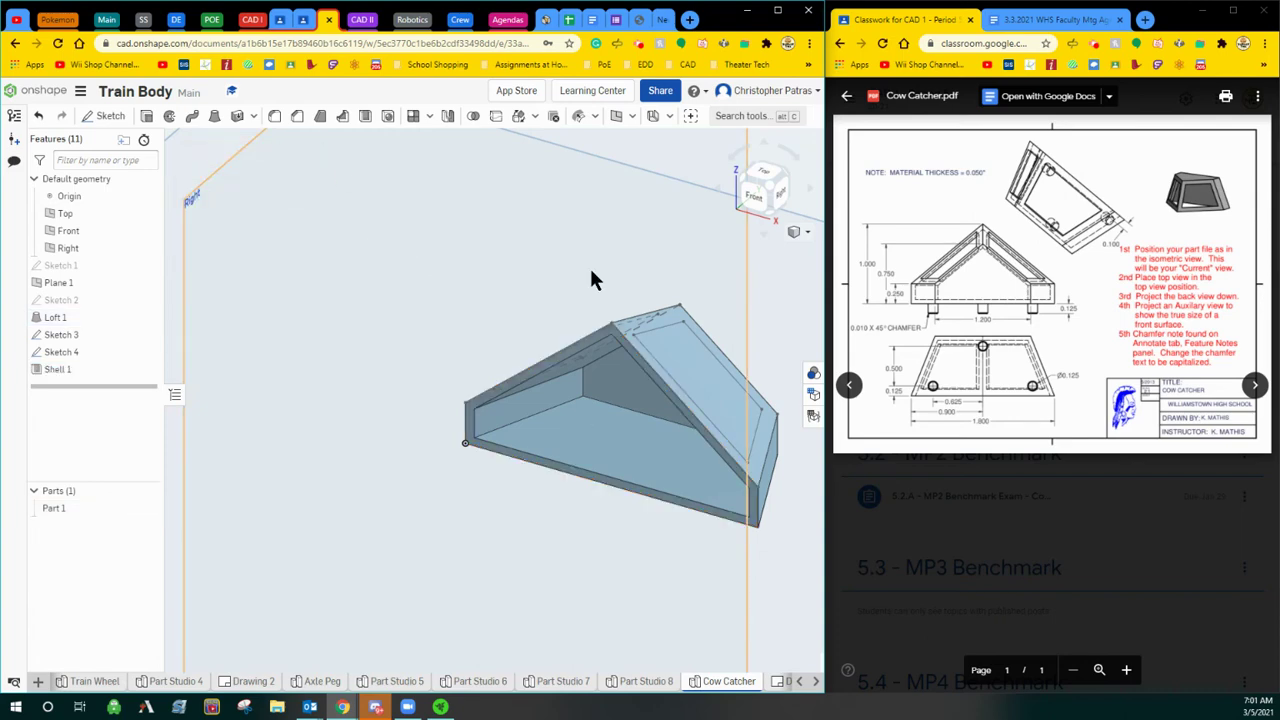
left_click(745, 185)
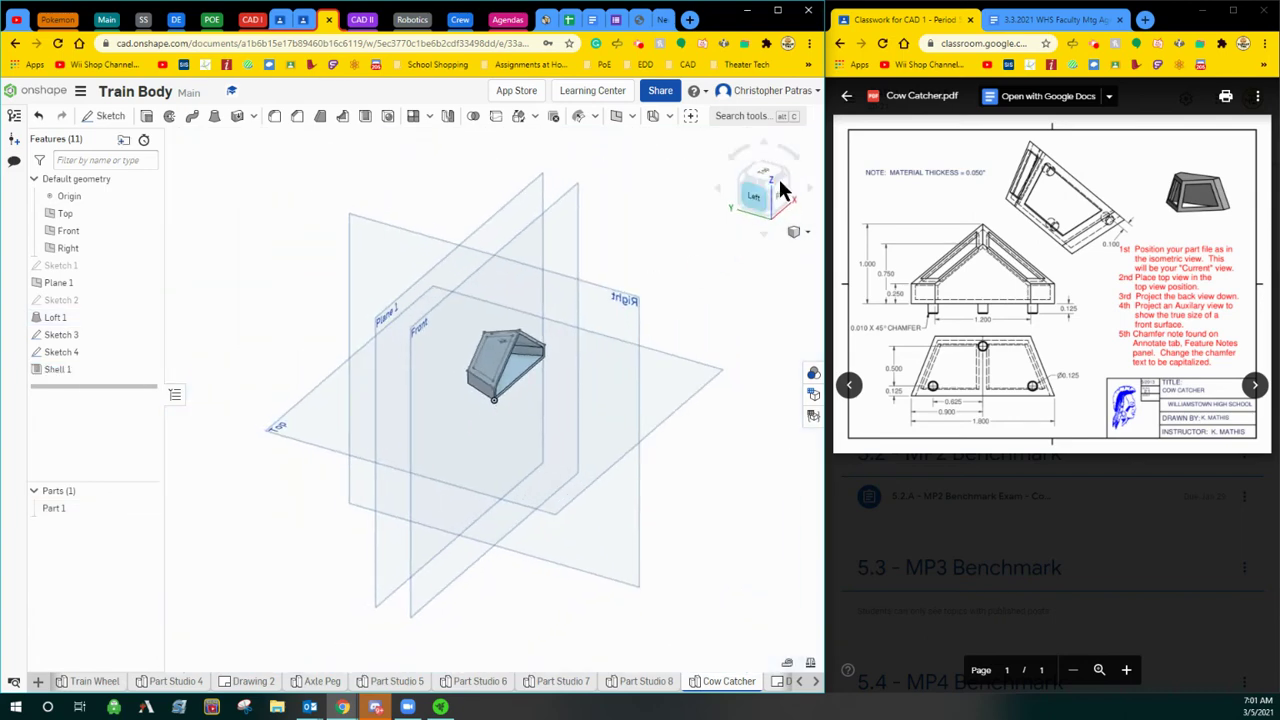
left_click(763, 177)
scroll(590, 385, "up", 2)
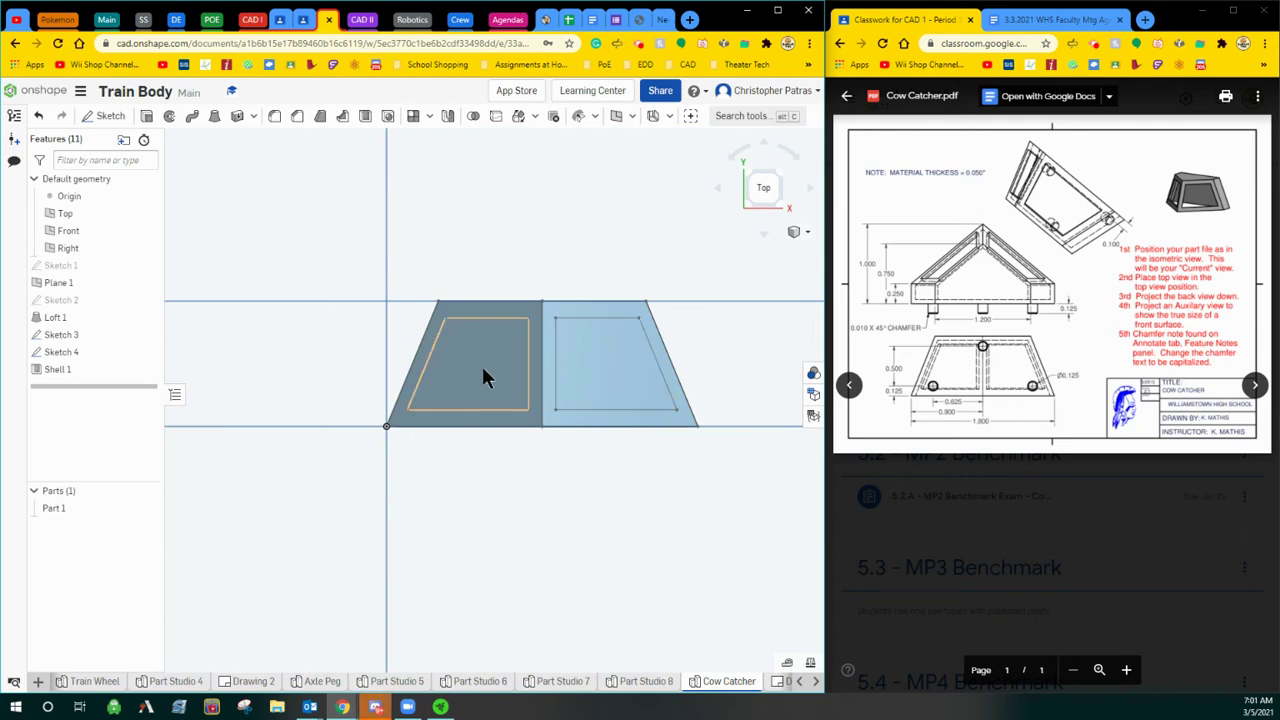
Cut the left face's inset outline 0.1 in deep with a Remove extrude.
left_click(146, 116)
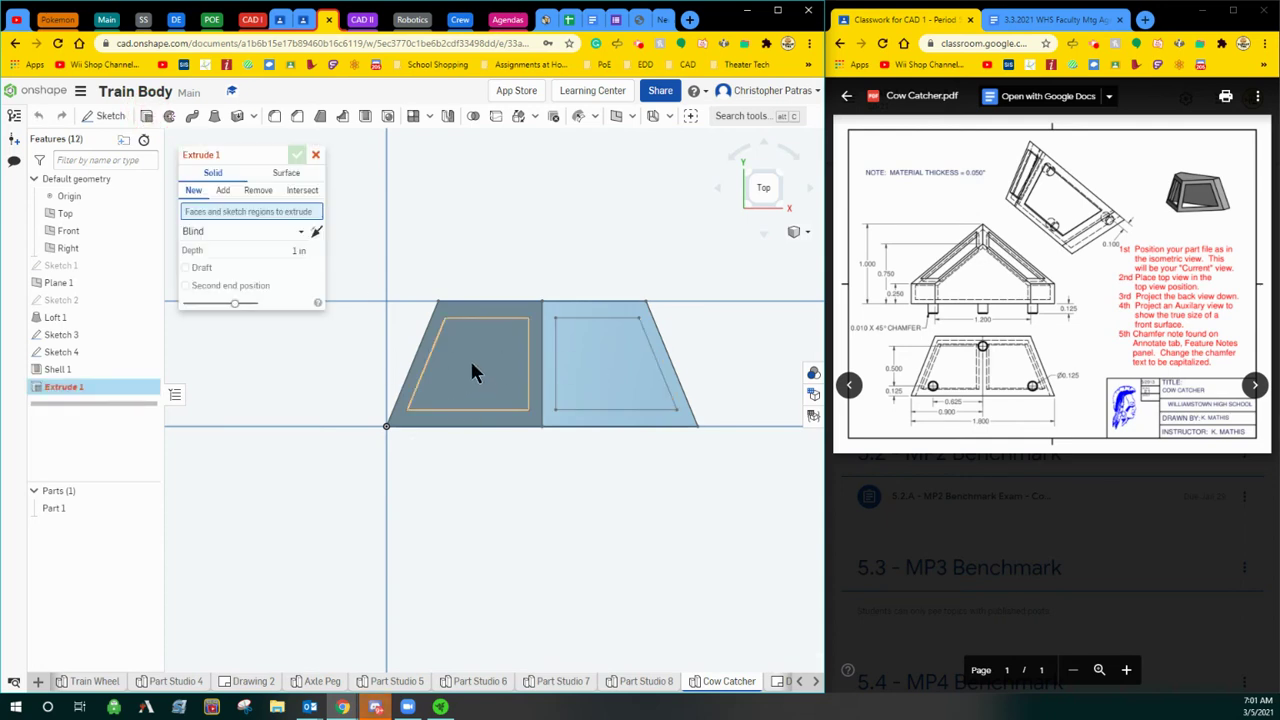
left_click(470, 360)
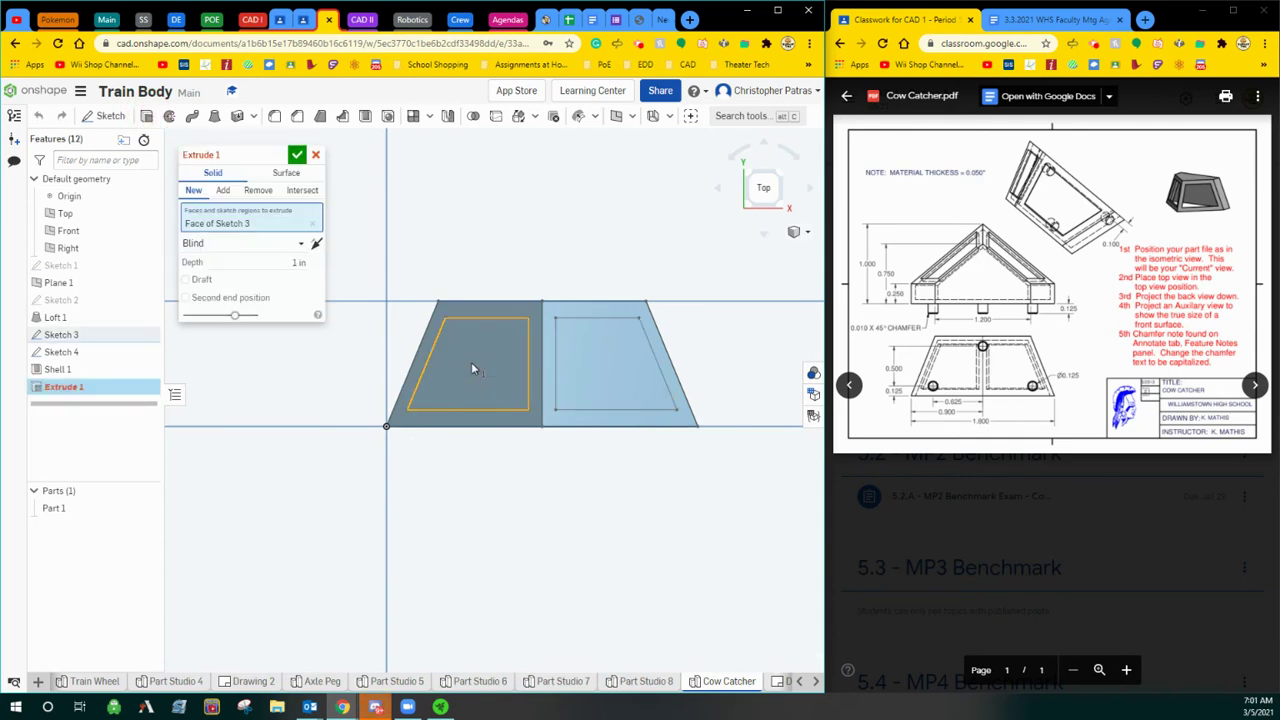
left_click(260, 191)
left_click(749, 200)
scroll(525, 410, "up", 3)
scroll(557, 429, "up", 3)
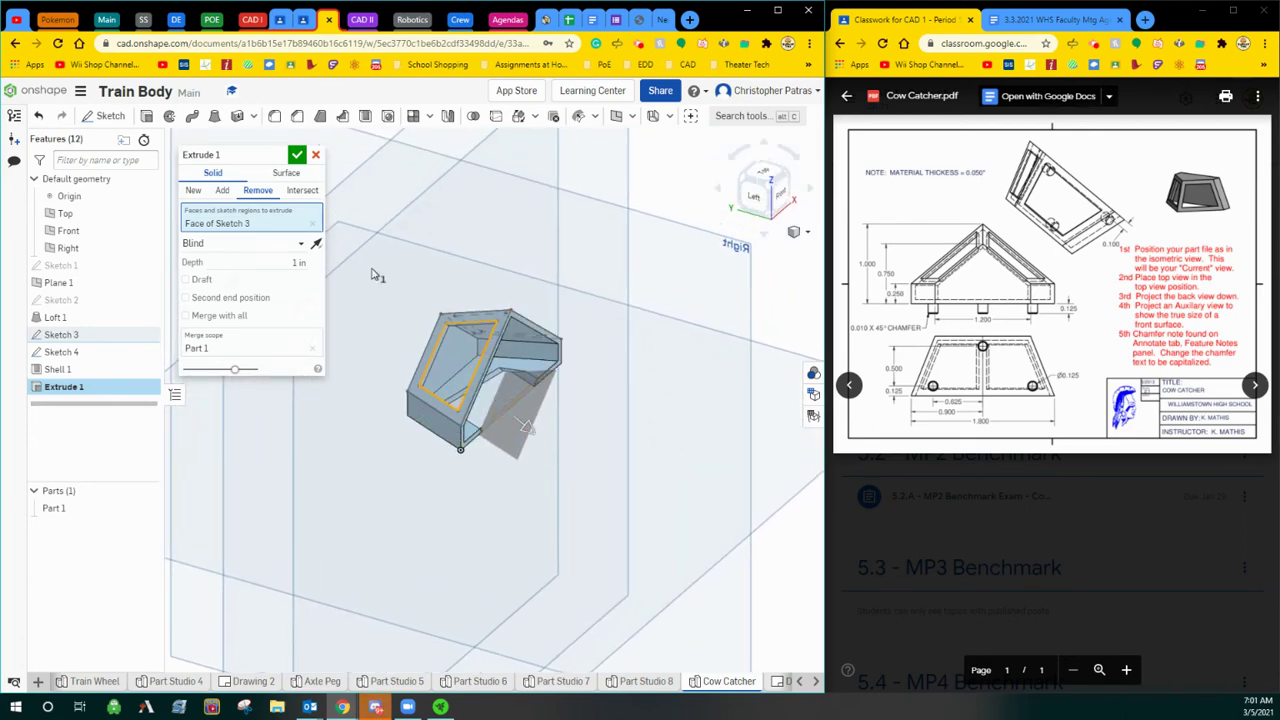
left_click(290, 262)
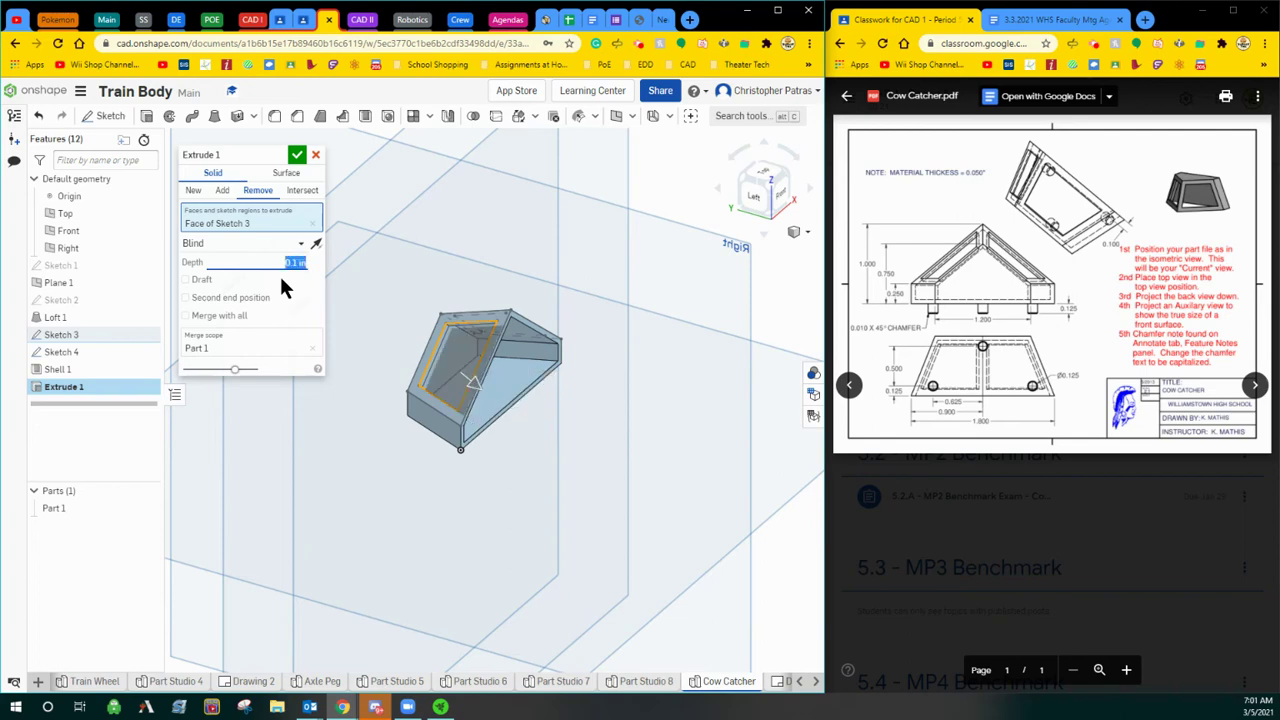
left_click(297, 156)
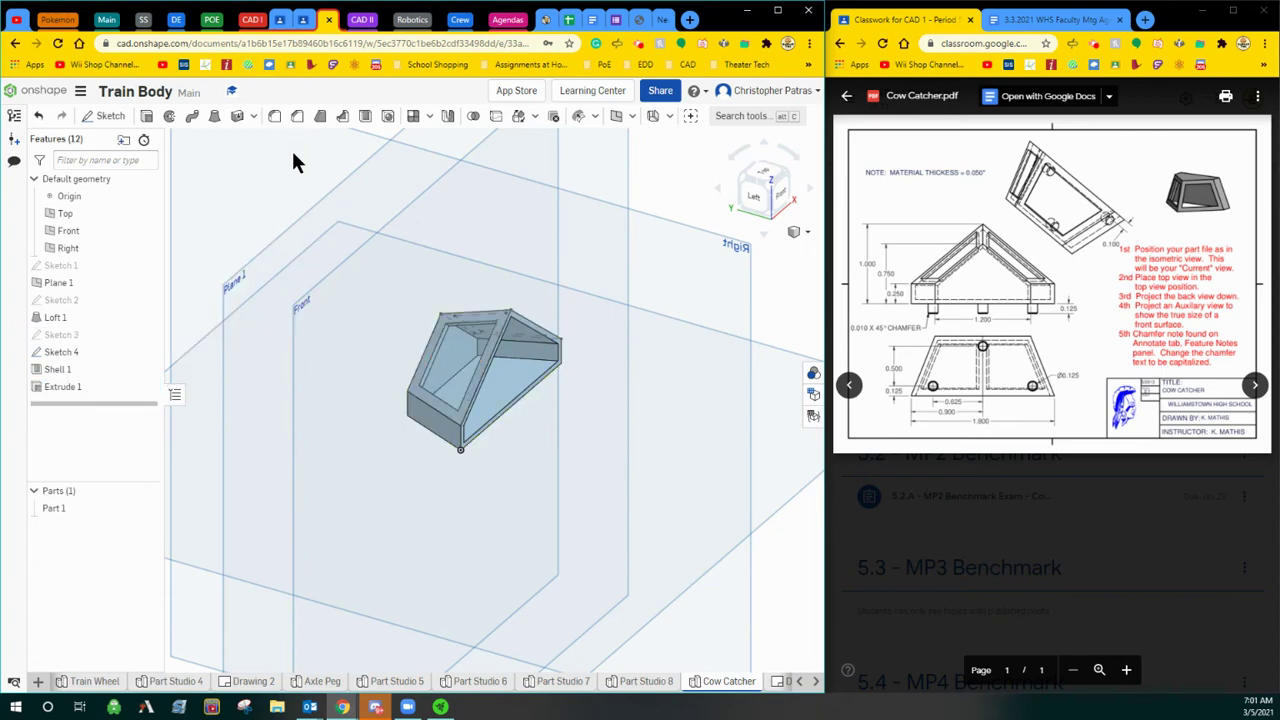
Cut the right face's inset outline with a 0.1 in Remove extrude, then view Front.
left_click(786, 181)
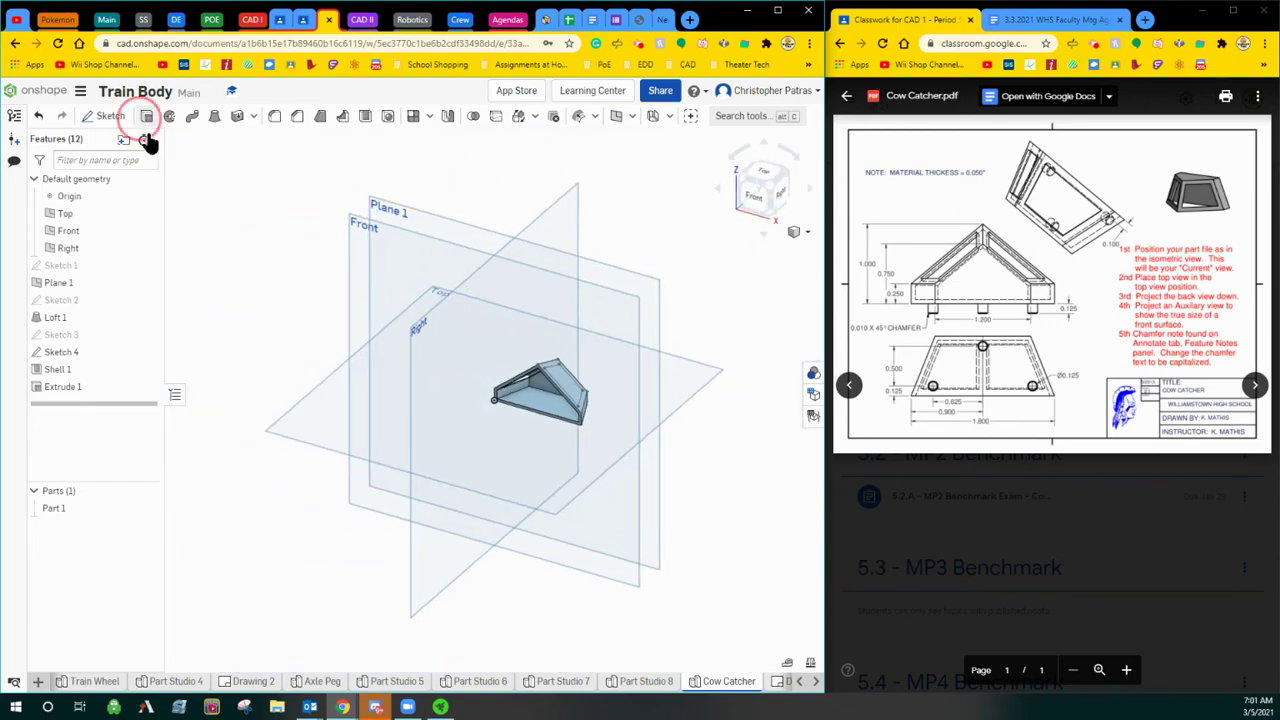
left_click(563, 374)
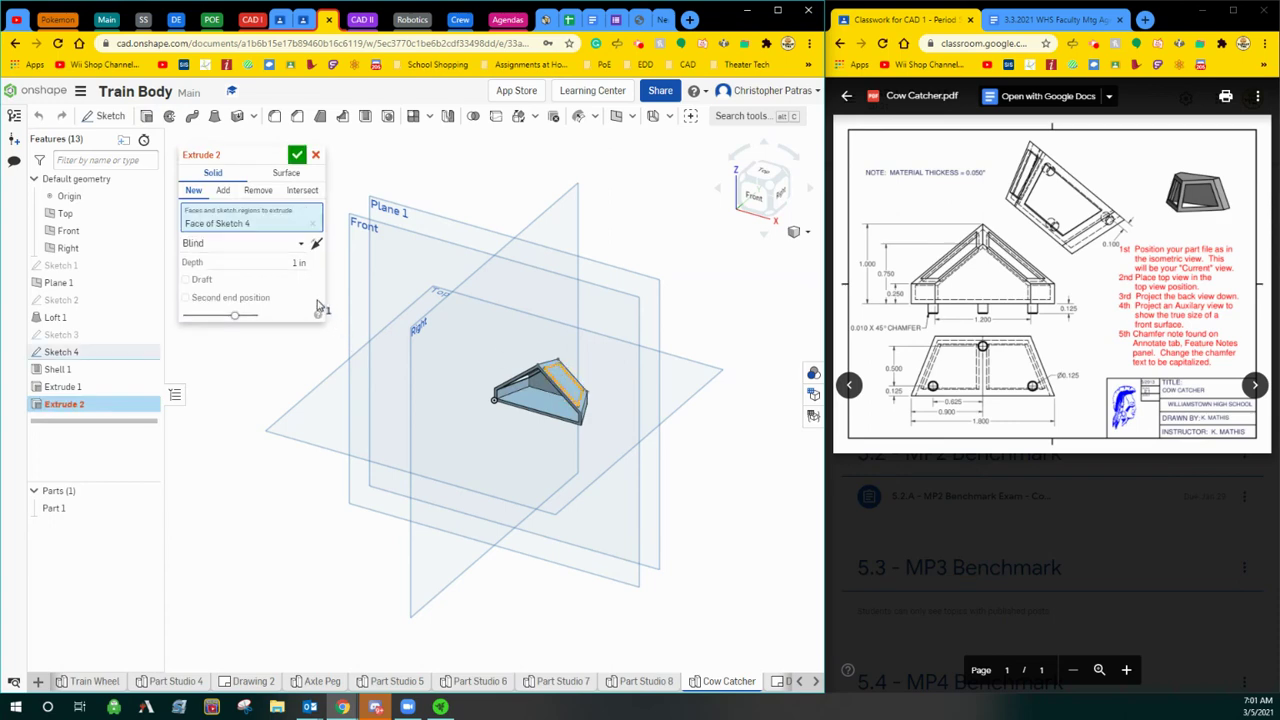
left_click(296, 262)
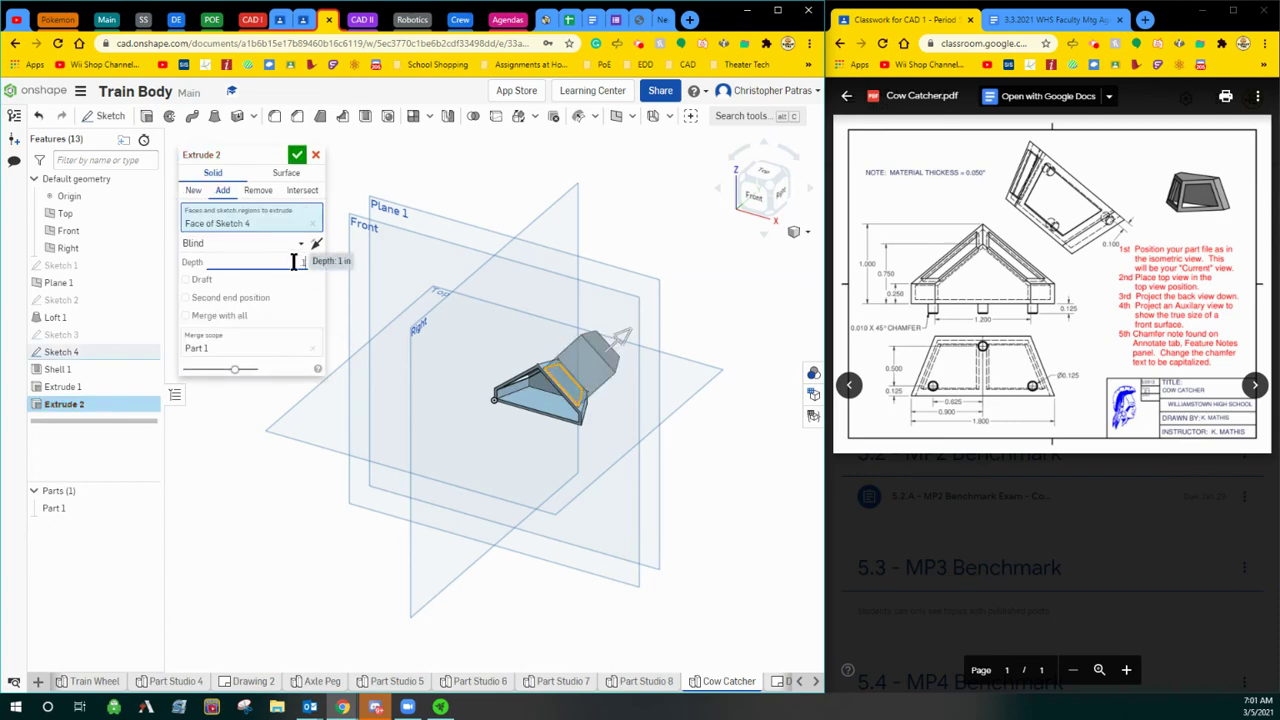
type("0.1")
key("Return")
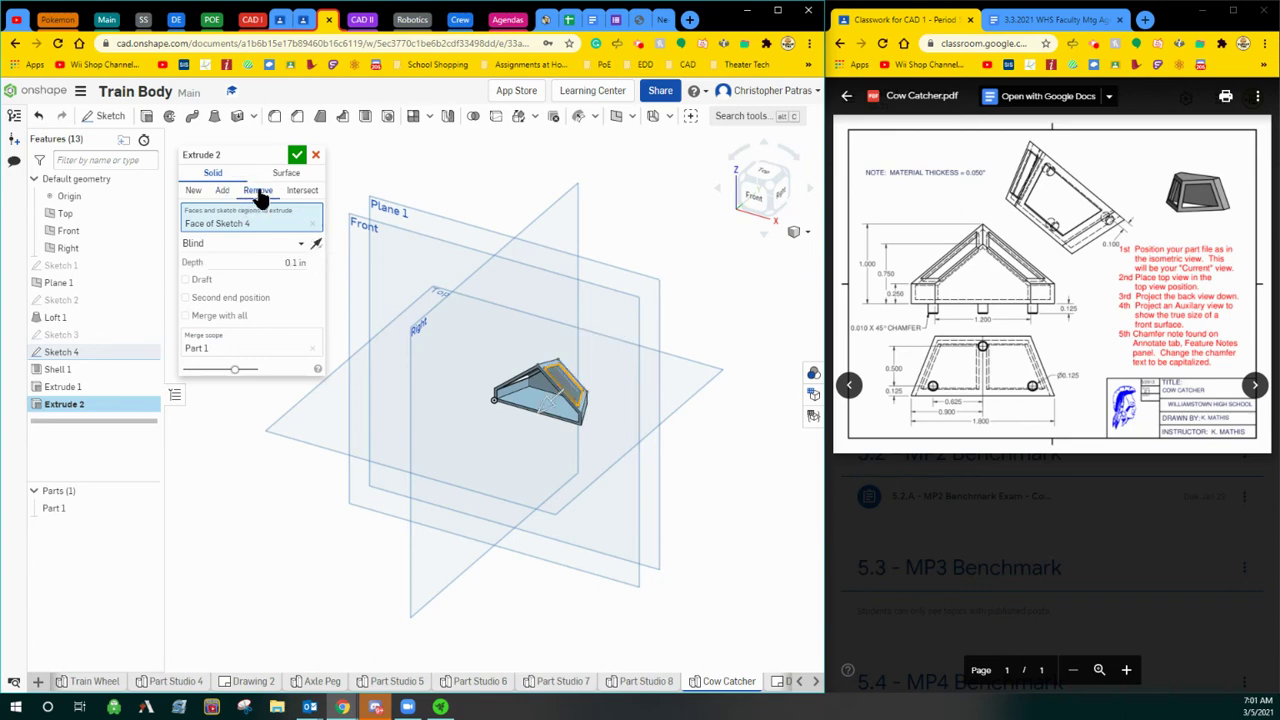
left_click(297, 155)
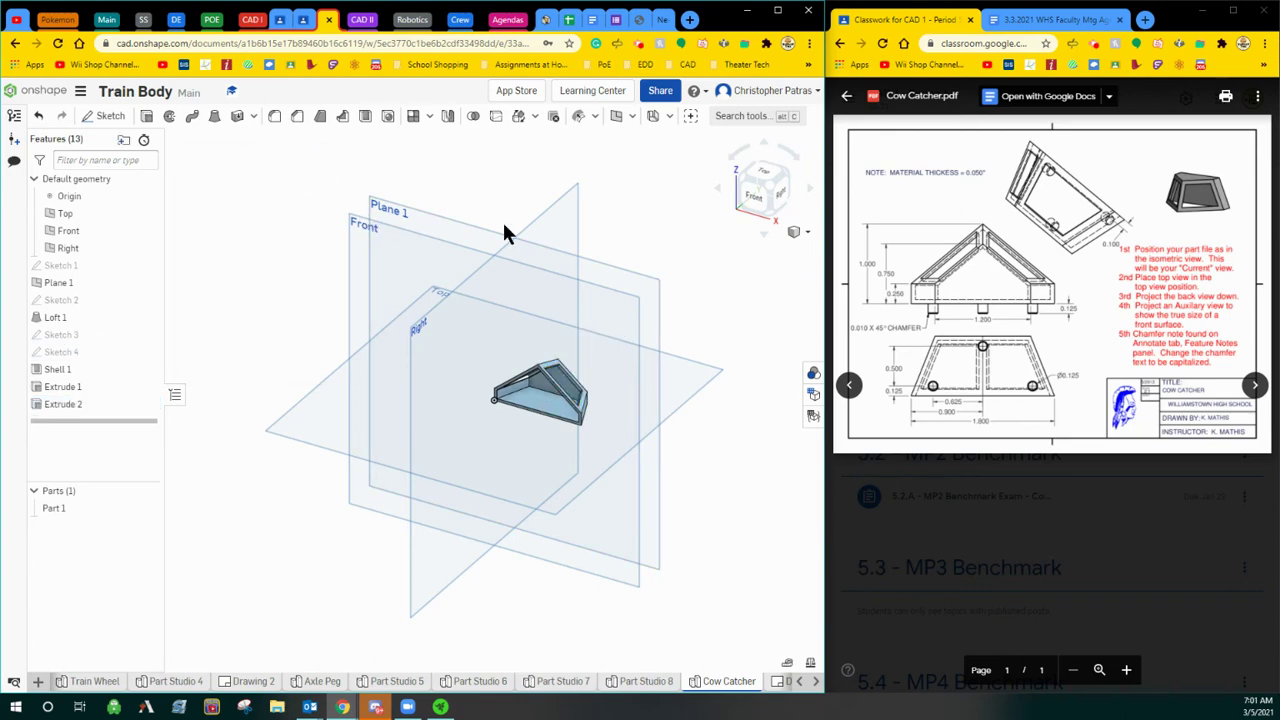
left_click(756, 190)
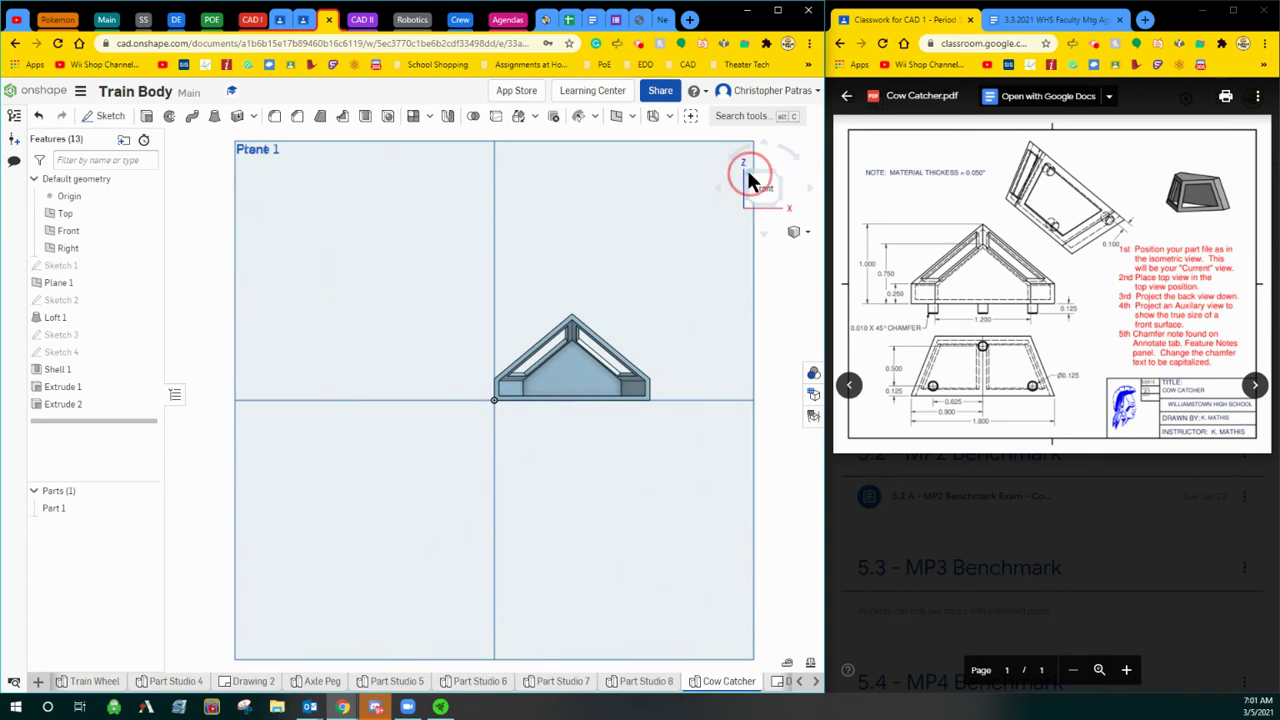
View the part from the Bottom, roll it level, and zoom in on the underside.
left_click(750, 180)
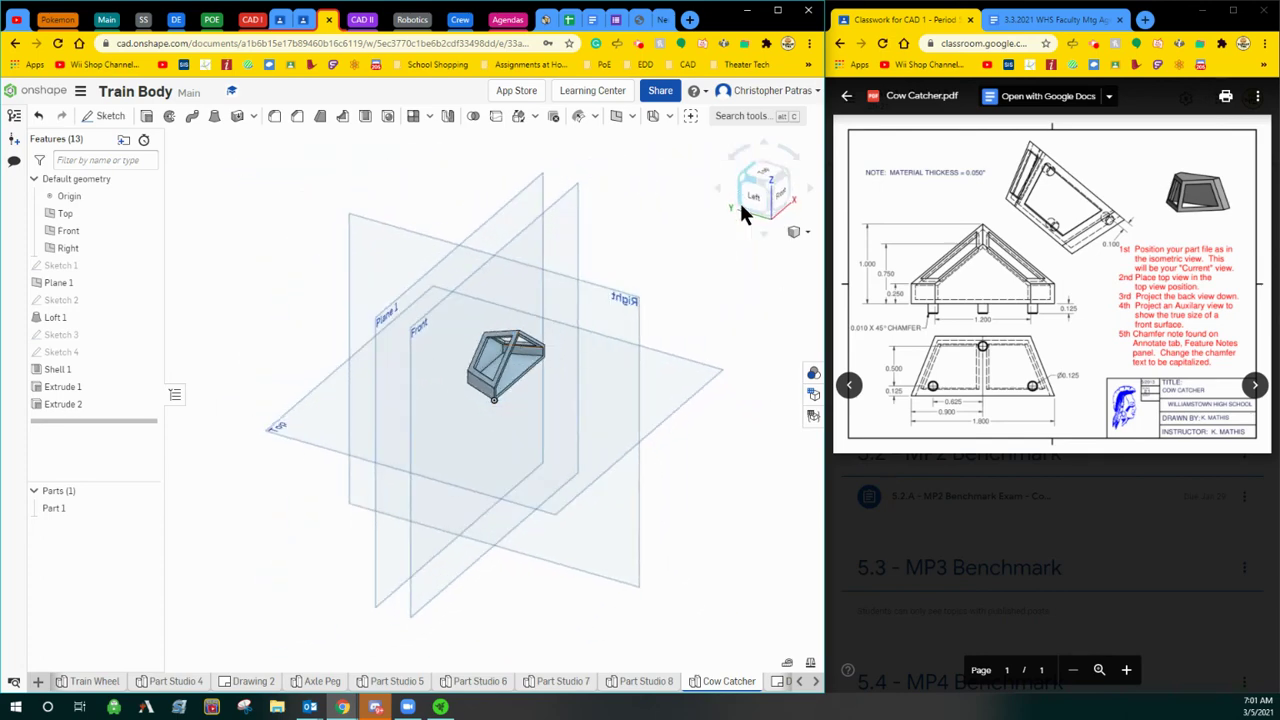
left_click(743, 210)
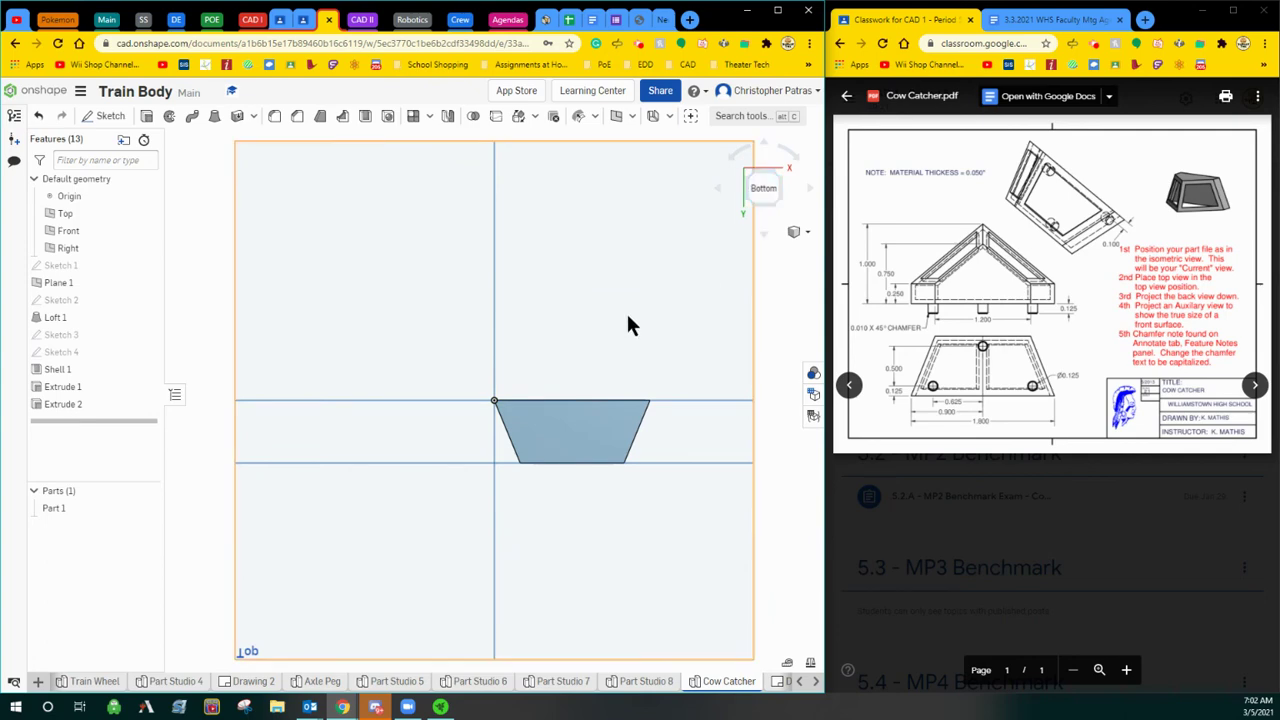
left_click(735, 154)
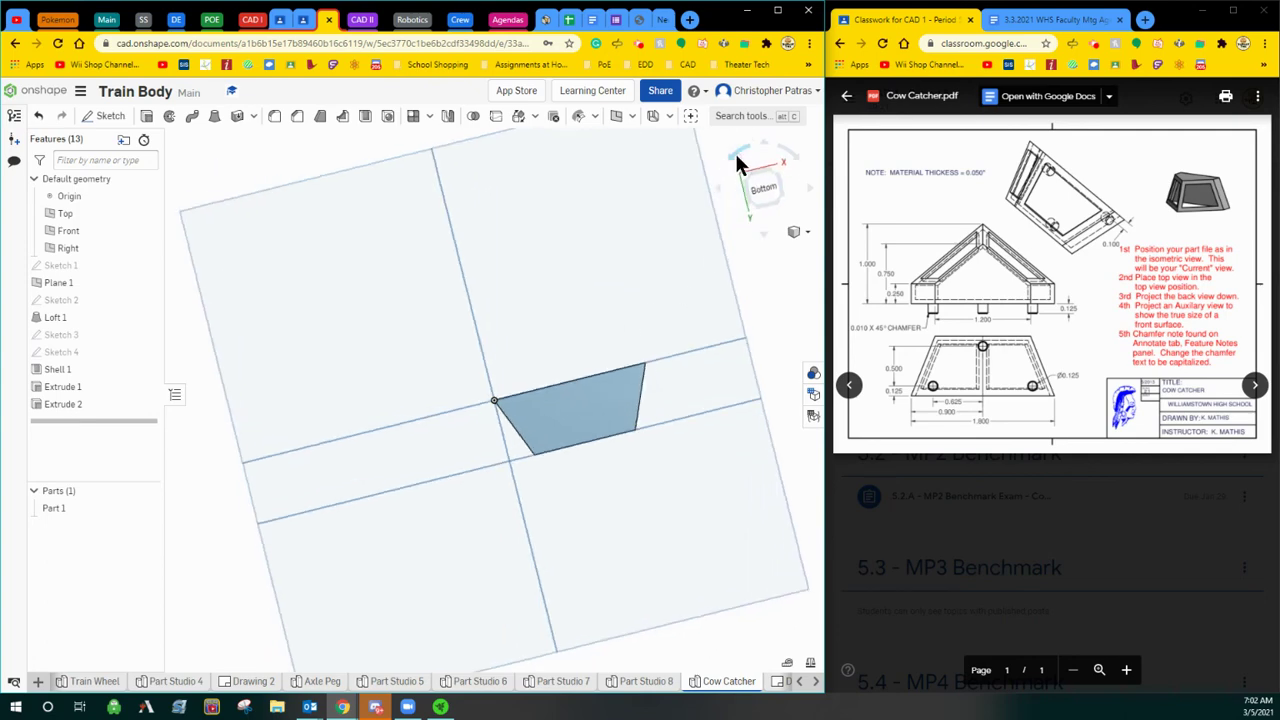
left_click(735, 154)
left_click(735, 154)
left_click(735, 154)
left_click(735, 154)
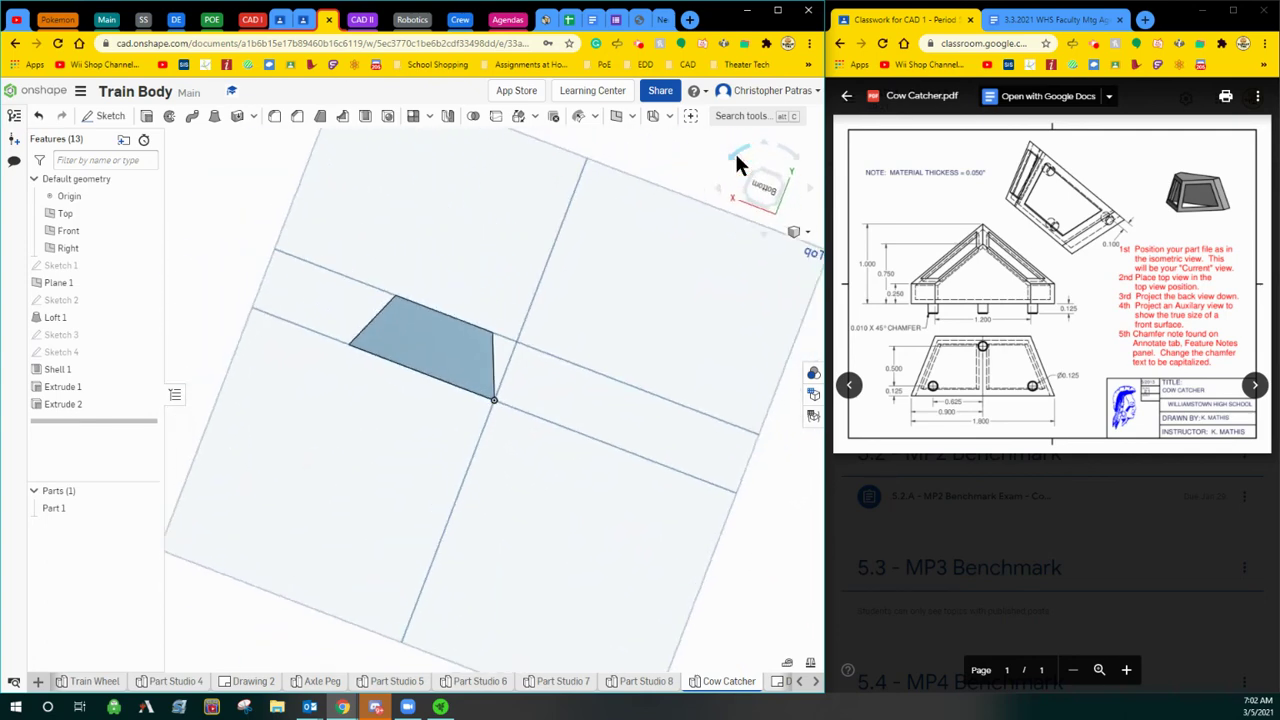
left_click(735, 154)
scroll(454, 275, "up", 4)
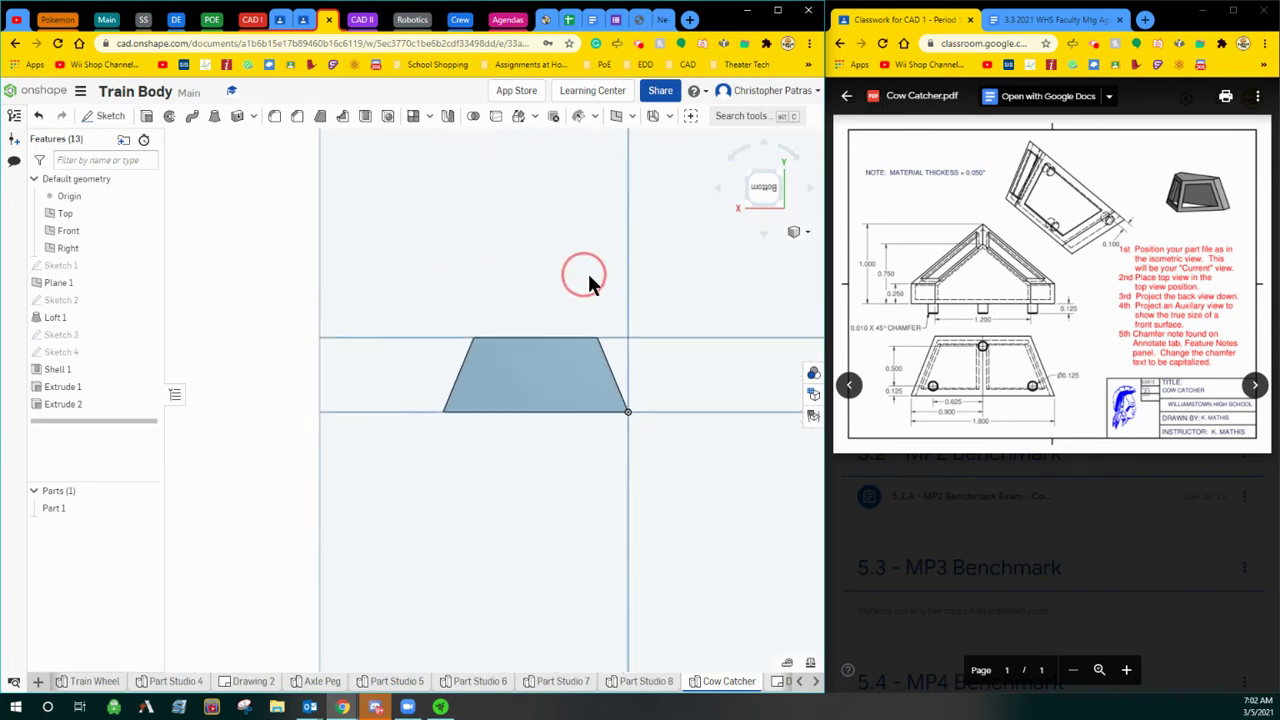
scroll(588, 285, "up", 5)
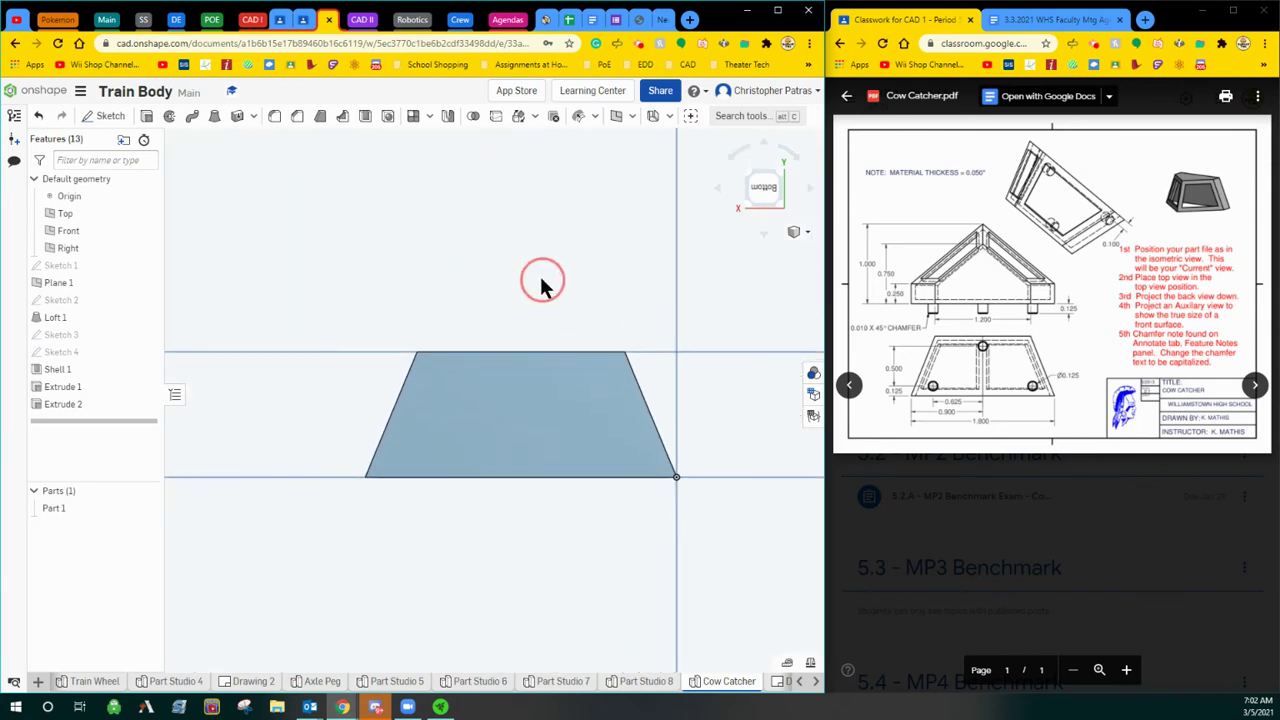
scroll(540, 285, "down", 2)
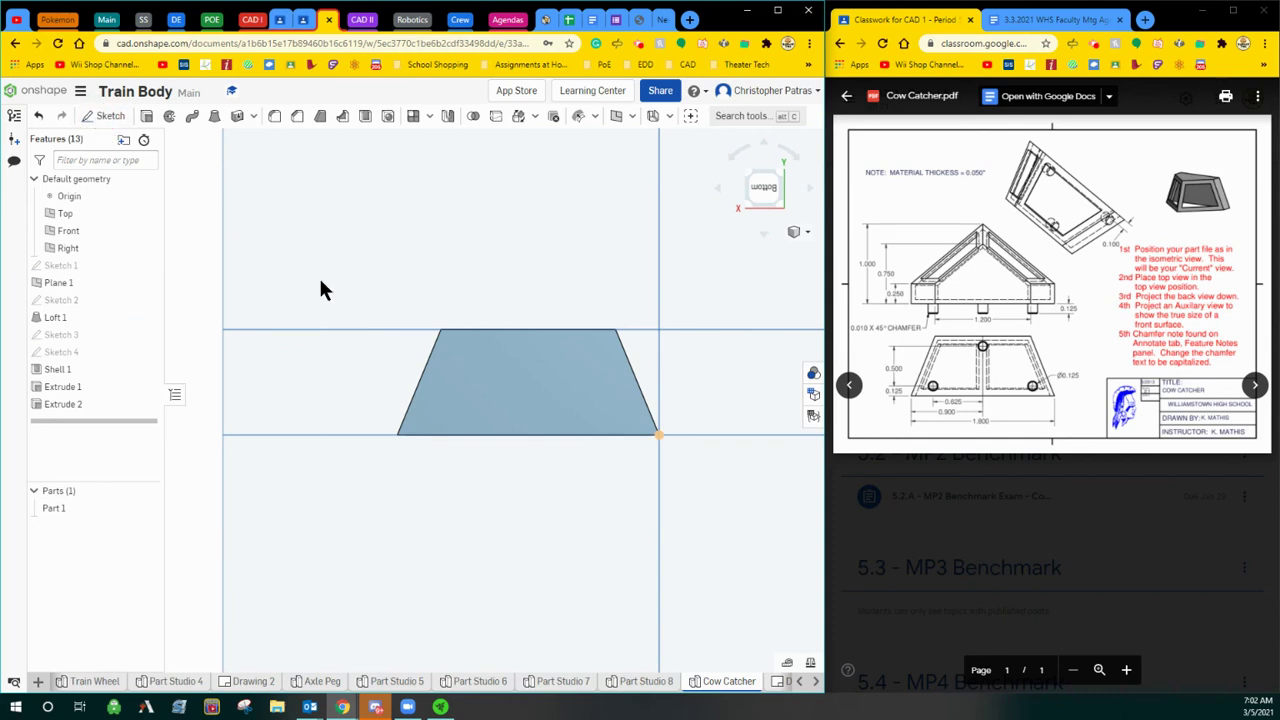
Start Sketch 5 on the bottom face, using its bottom edge, with a point at the edge's midpoint.
left_click(104, 116)
left_click(523, 374)
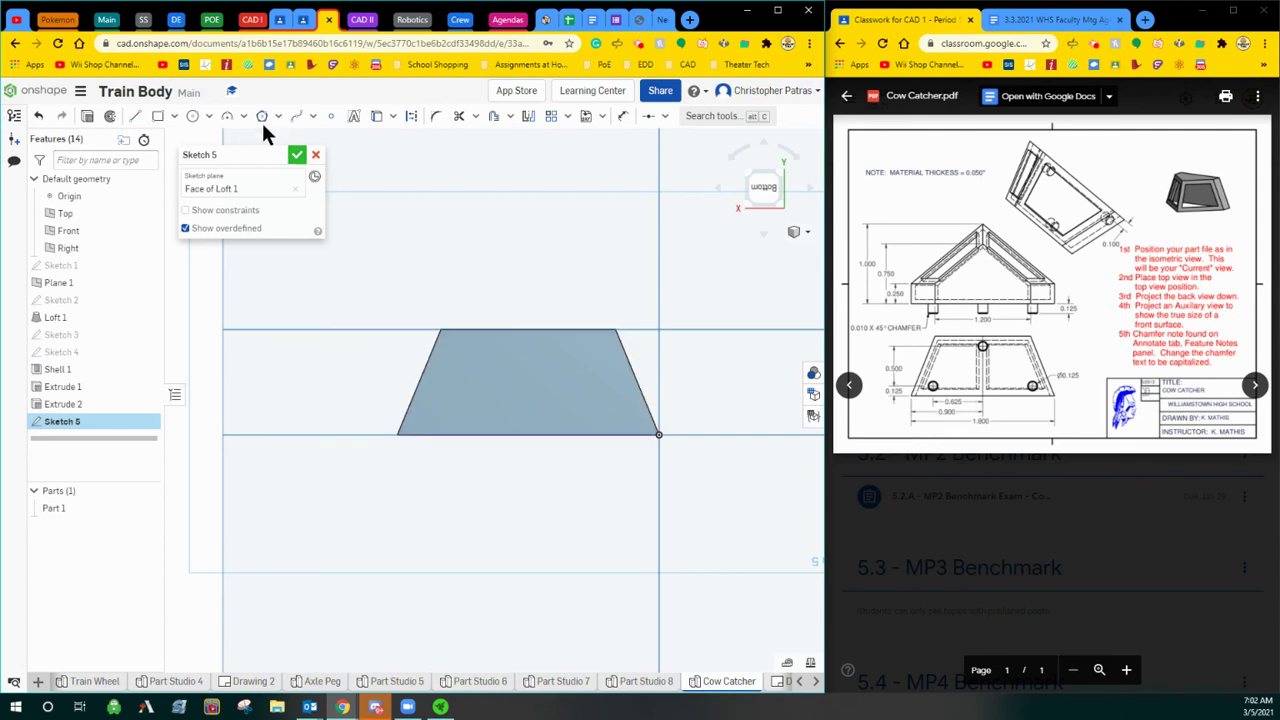
left_click(332, 117)
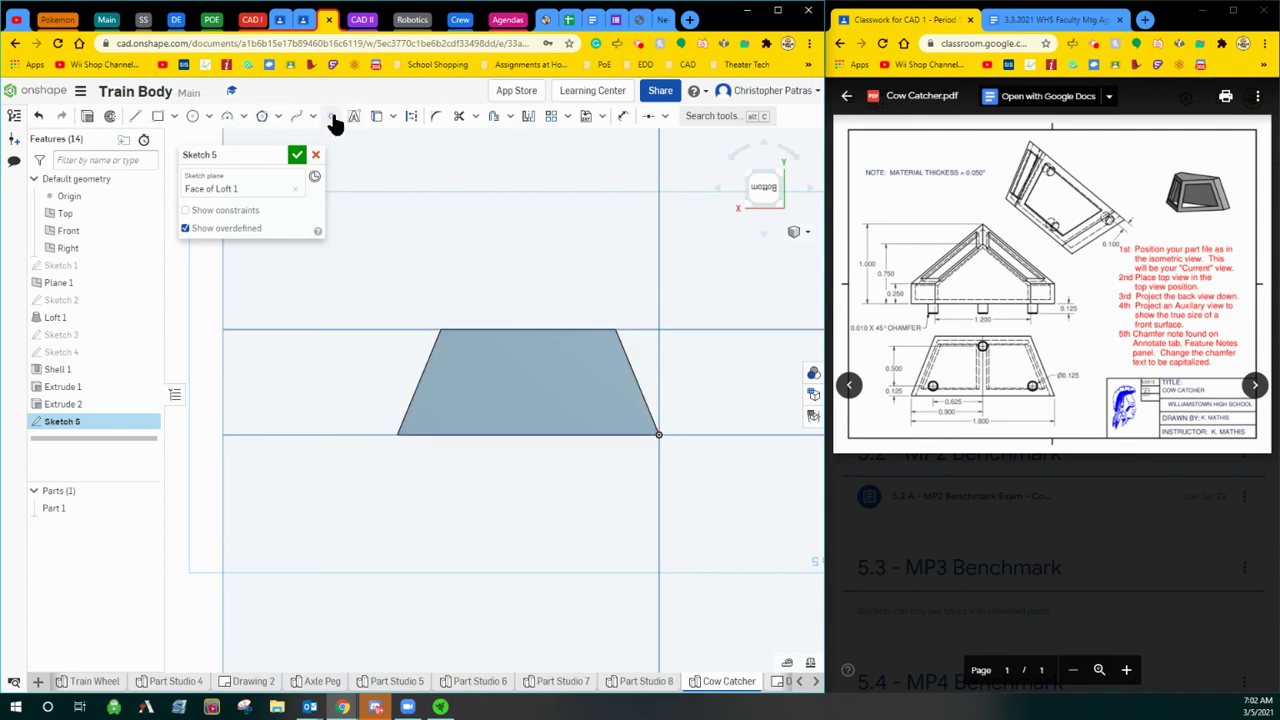
left_click(534, 435)
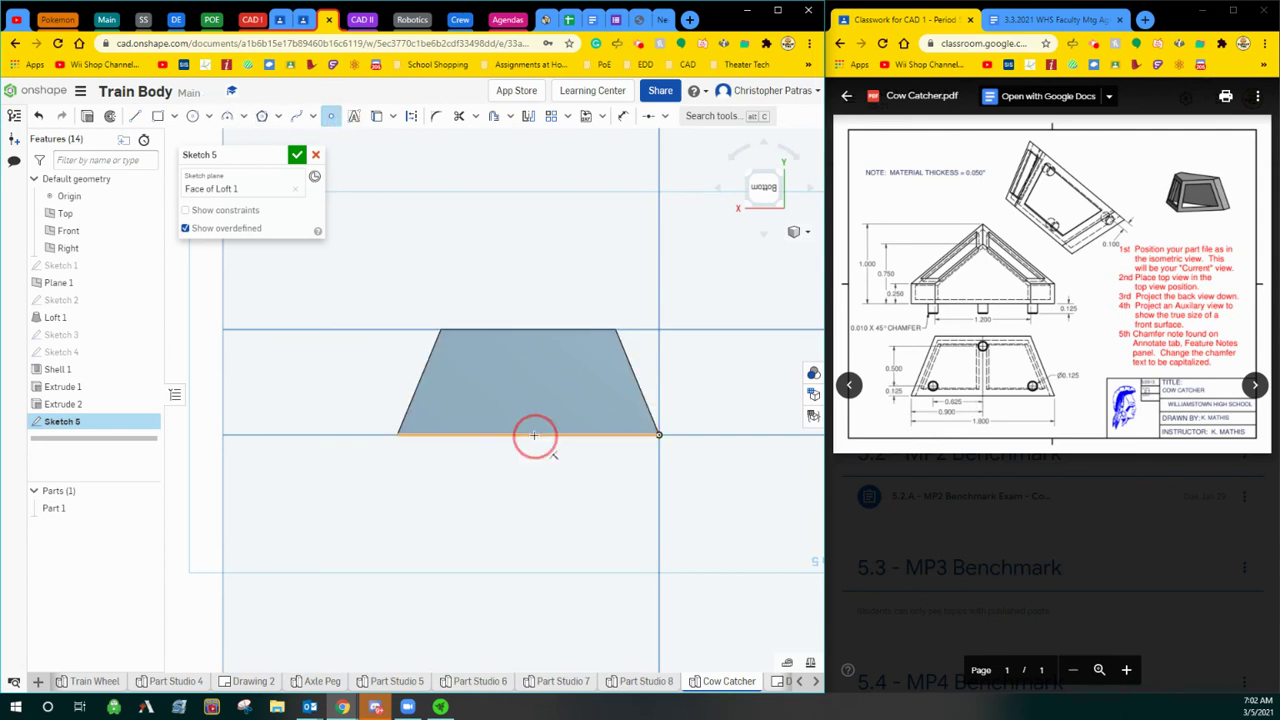
left_click(650, 116)
left_click(534, 435)
left_click(553, 435)
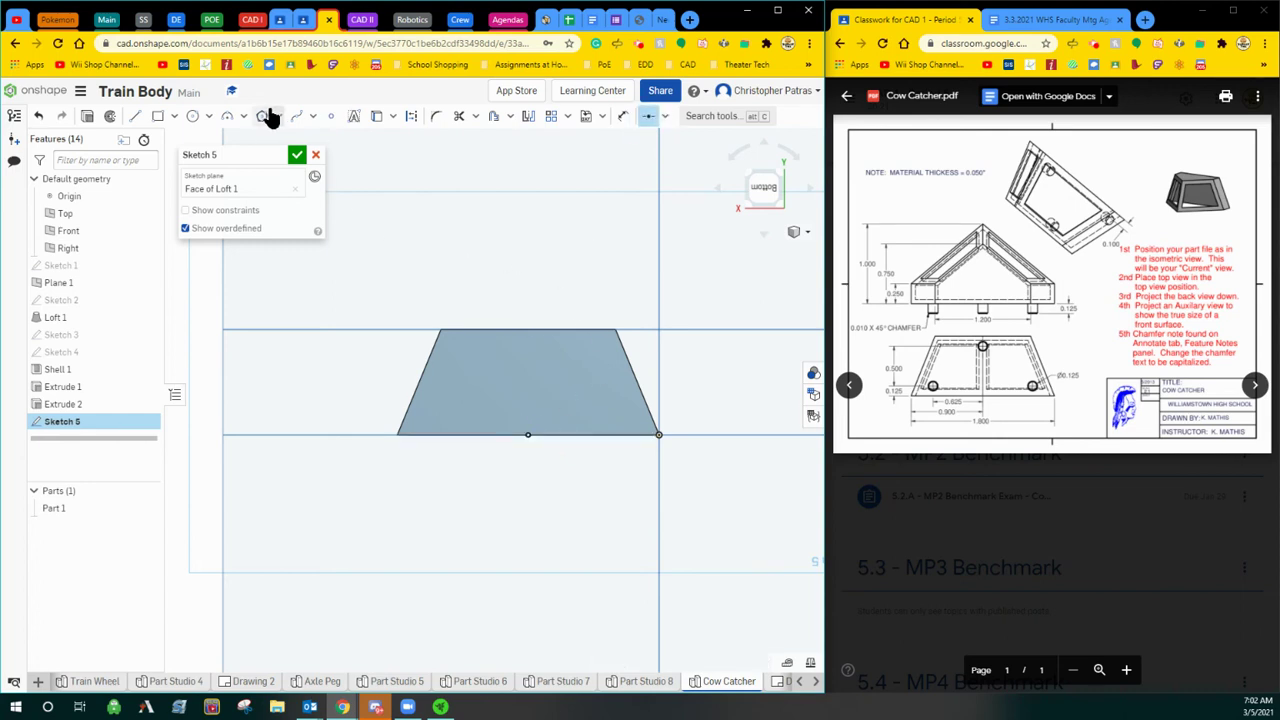
Draw a 0.625 line left from the midpoint with a 0.125 vertical line at its end.
left_click(135, 116)
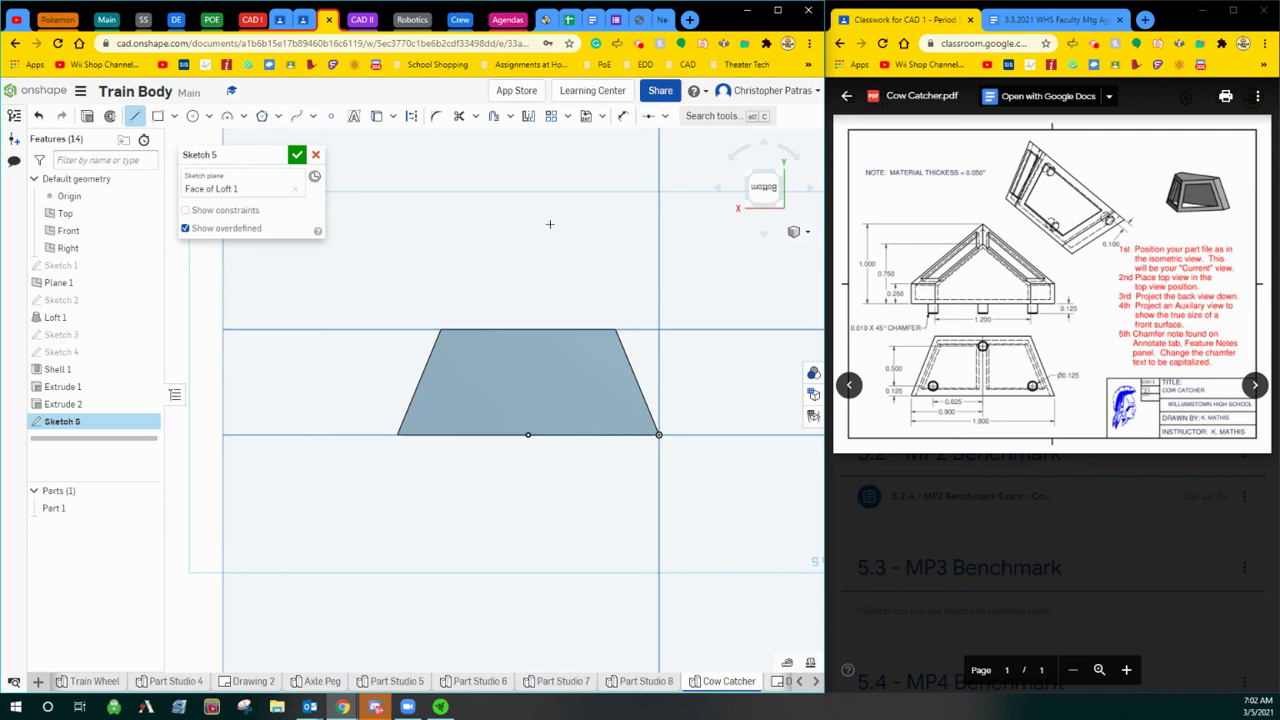
left_click(531, 436)
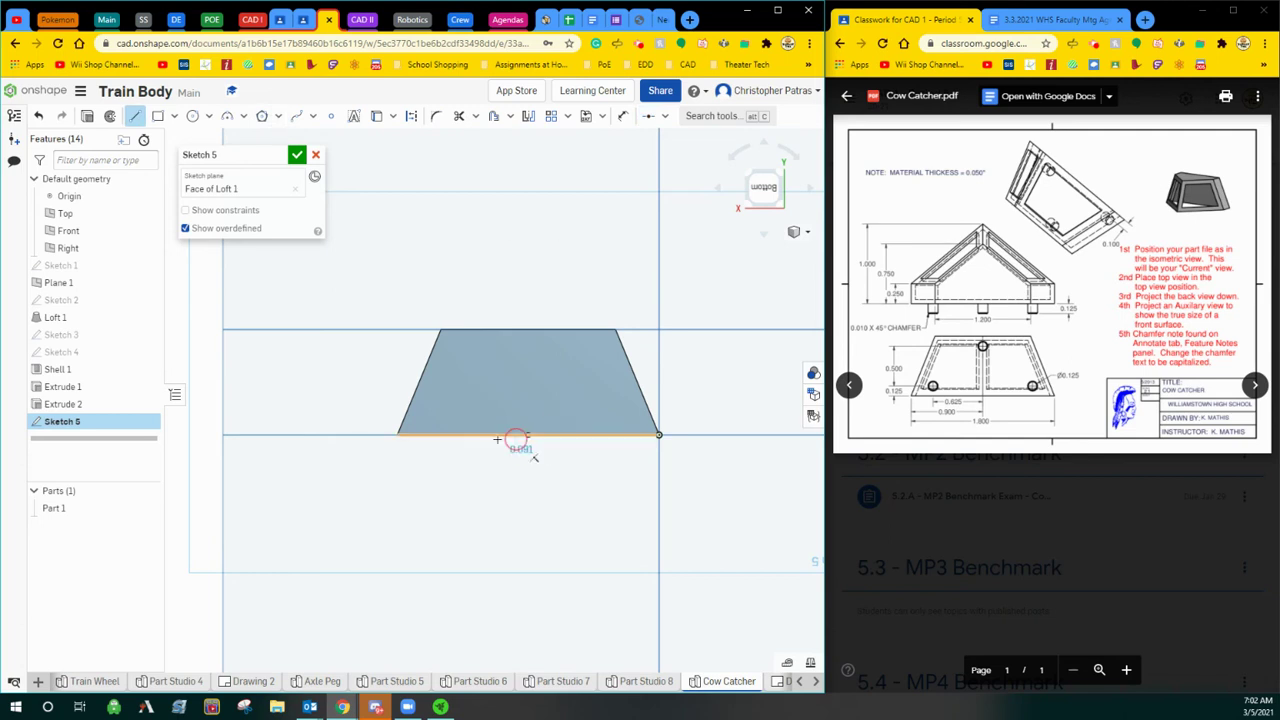
left_click(457, 436)
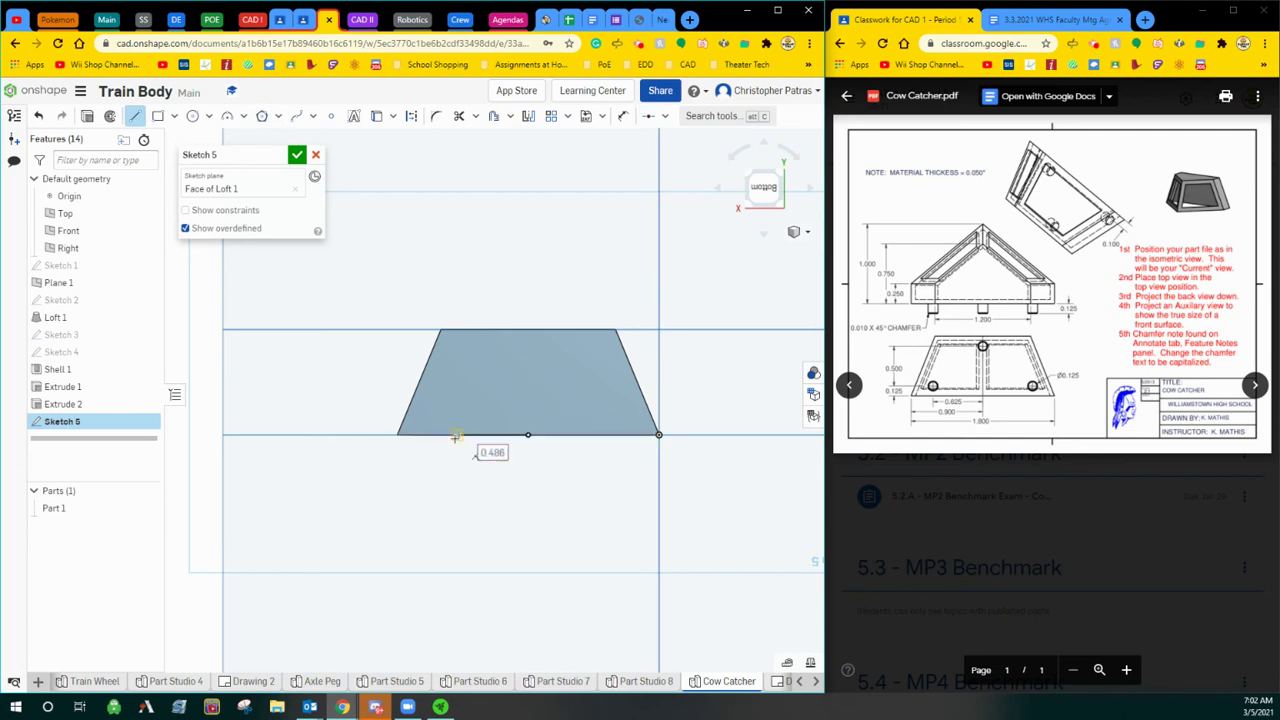
left_click(475, 457)
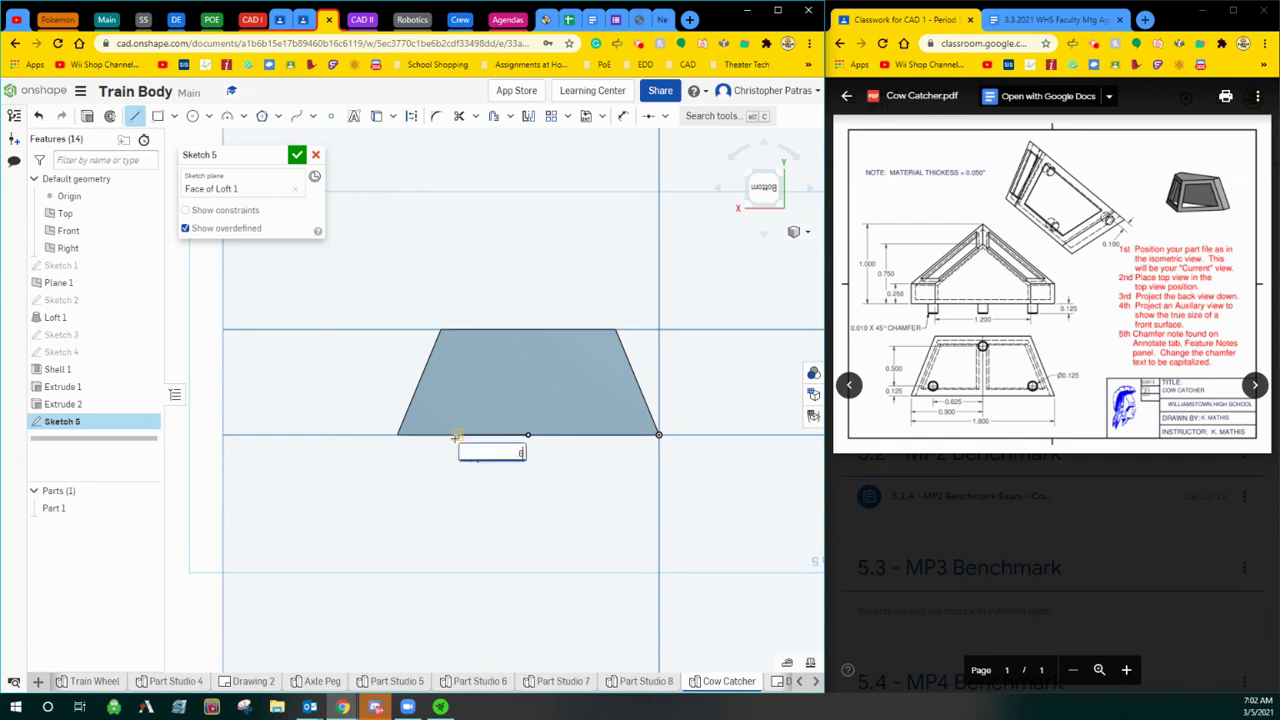
type(".625")
key("Return")
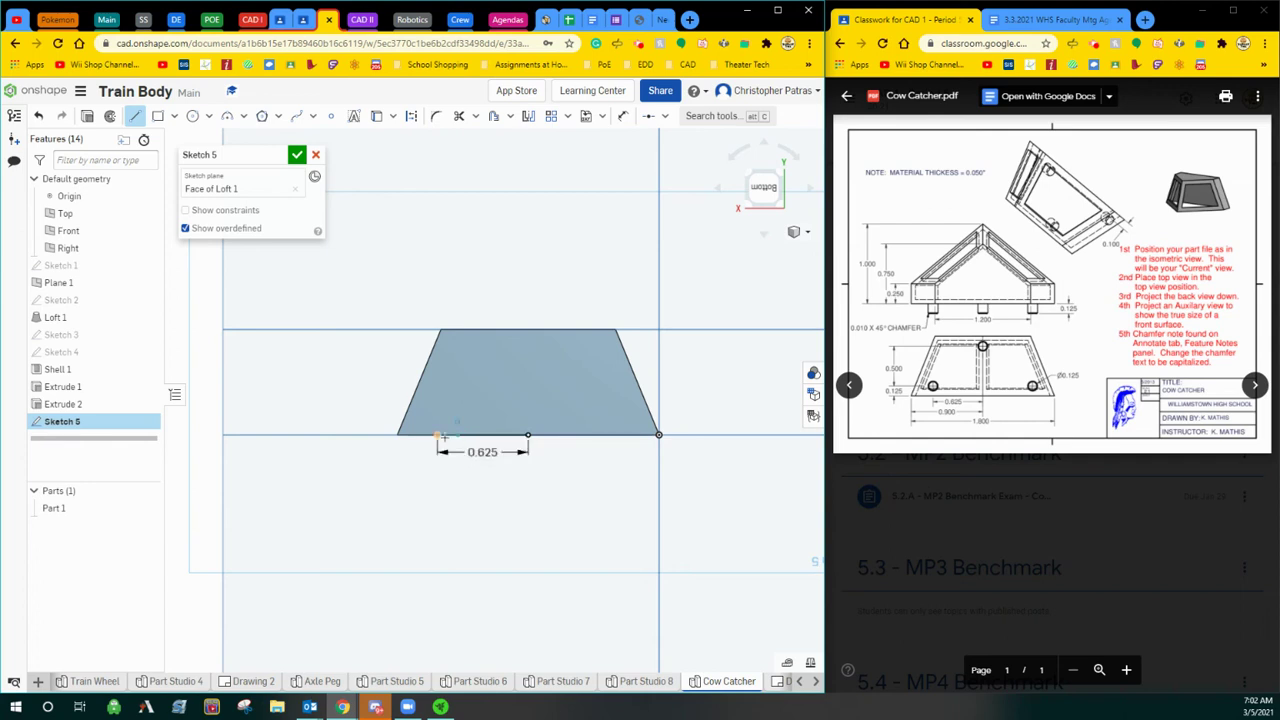
left_click(437, 413)
left_click(439, 422)
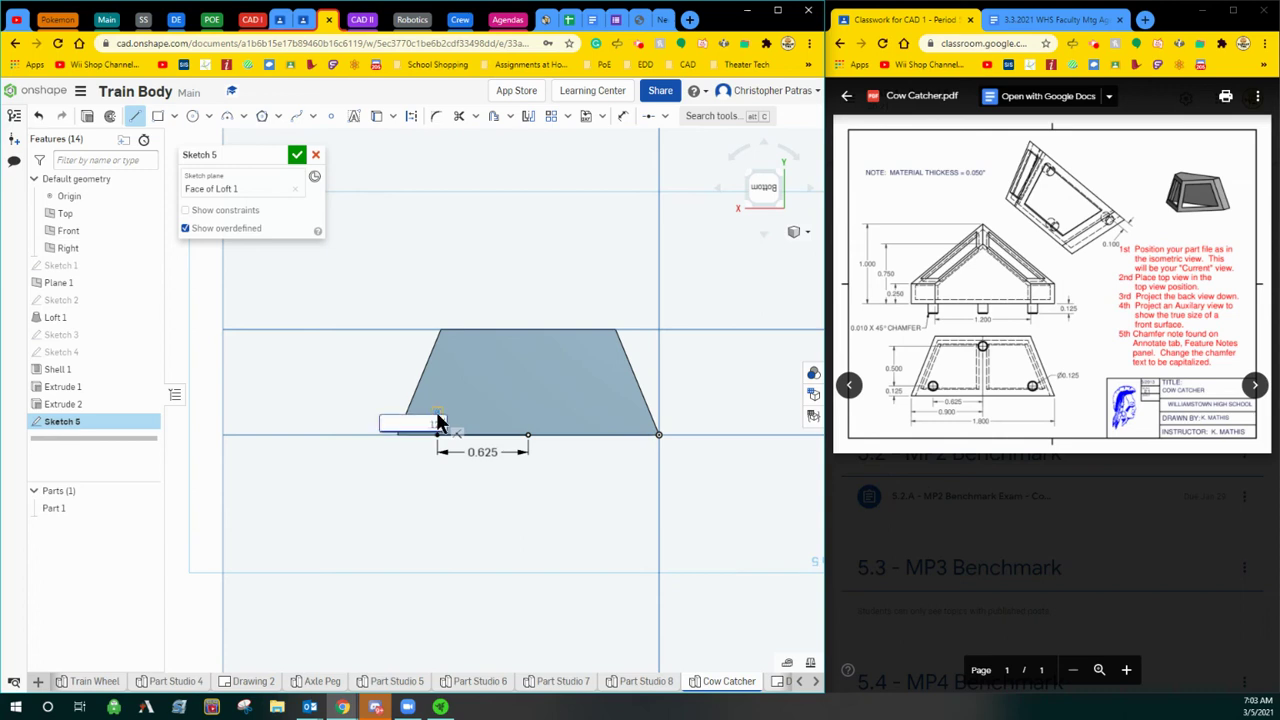
type(".125")
key("Return")
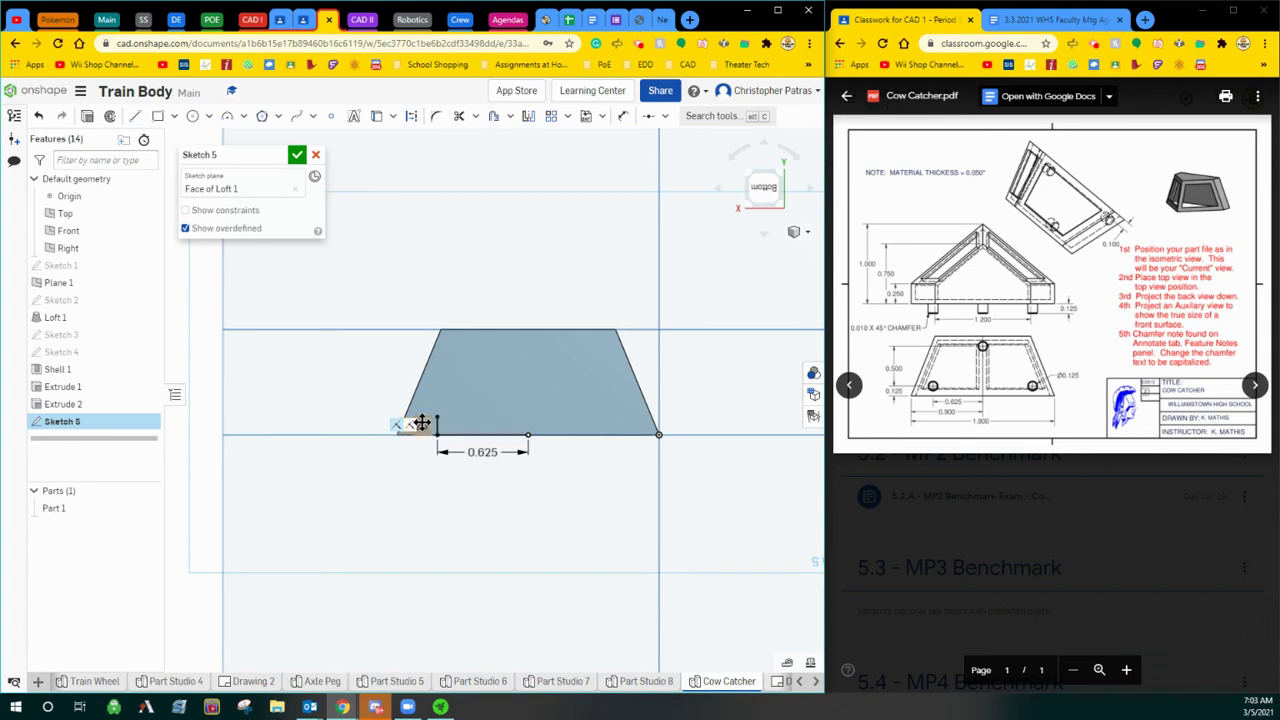
left_click(363, 430)
mouse_move(414, 425)
left_mouse_down()
mouse_move(365, 429)
mouse_move(346, 446)
mouse_move(356, 460)
left_mouse_up()
Draw a 0.625 vertical line up from the bottom midpoint.
left_click(135, 115)
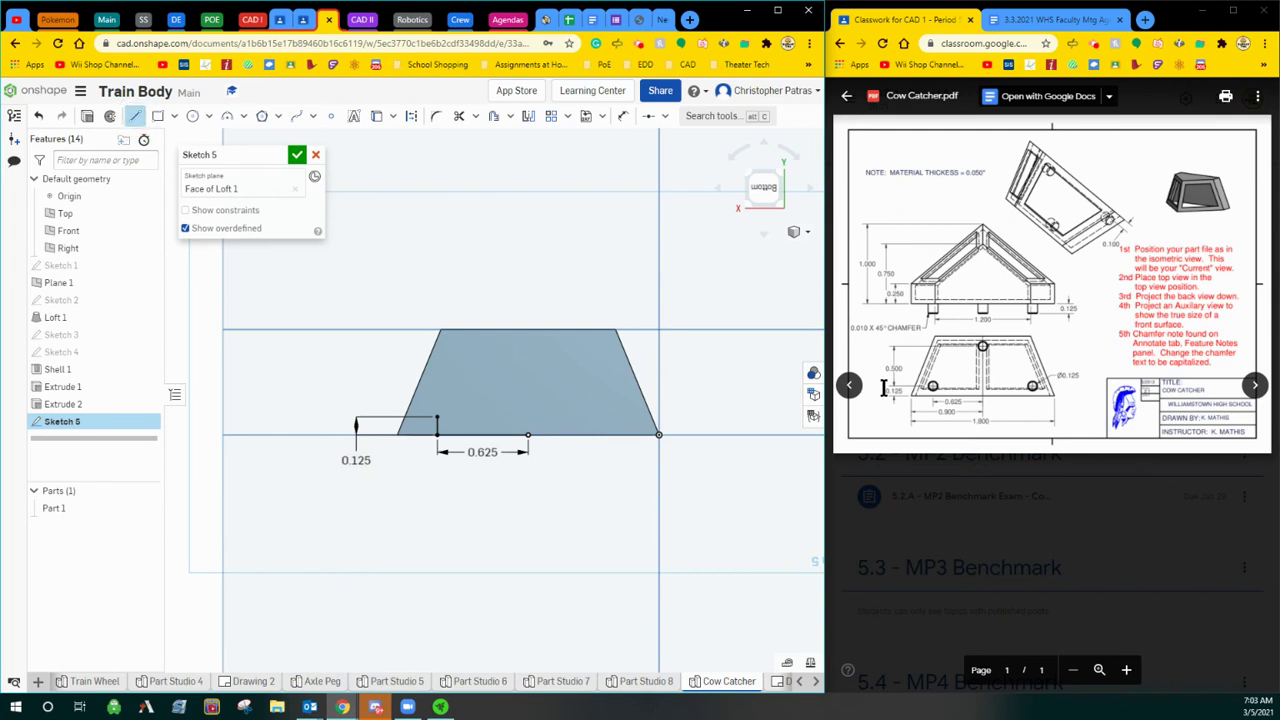
left_click(527, 434)
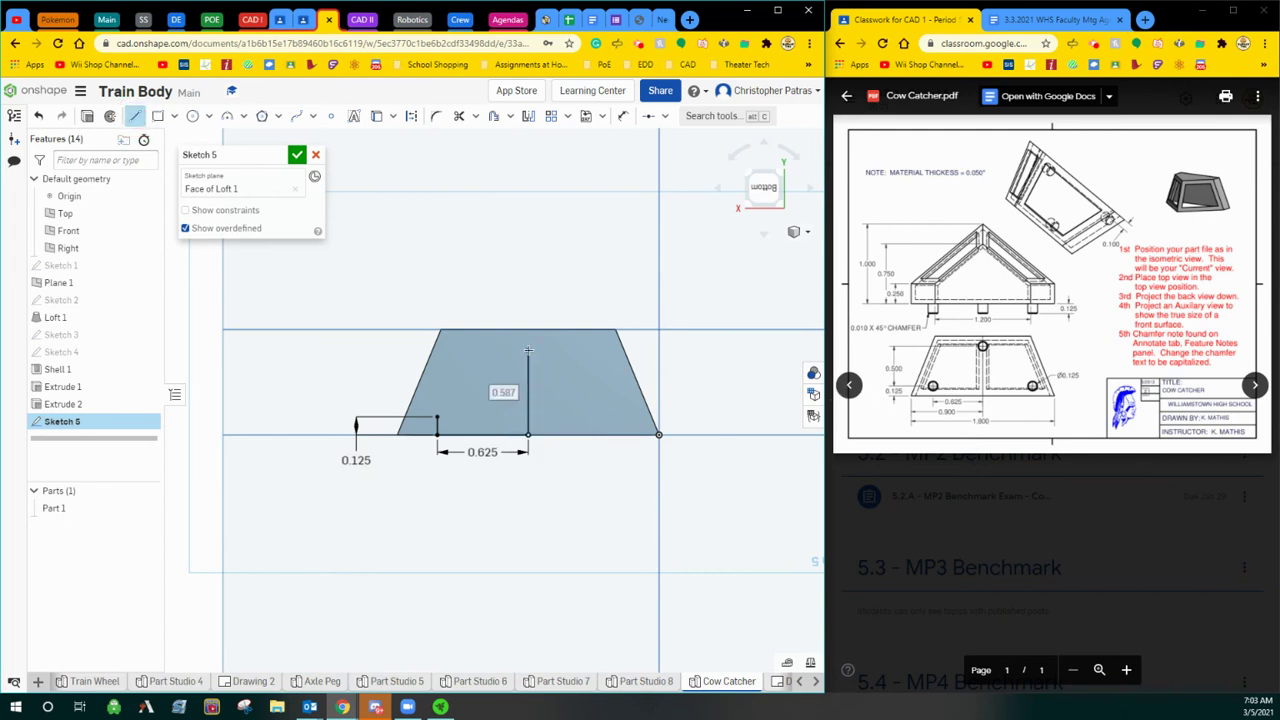
key("Tab")
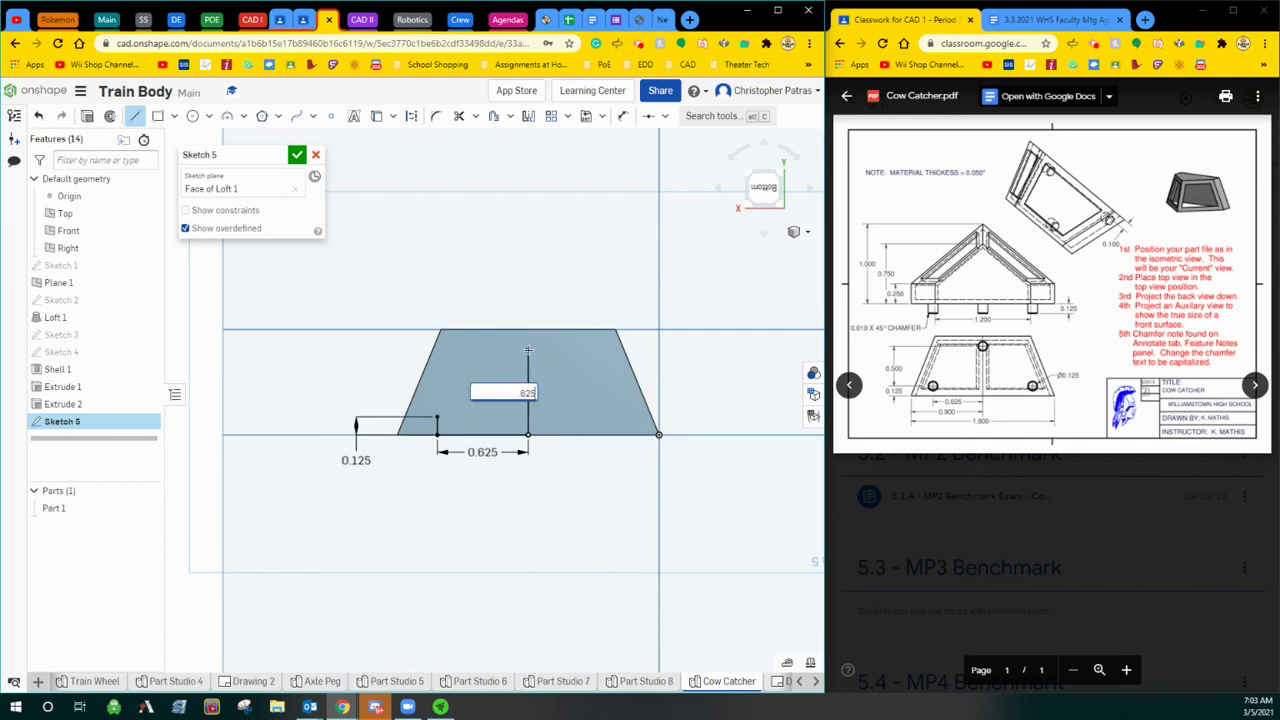
type(".625")
key("Return")
key("Escape")
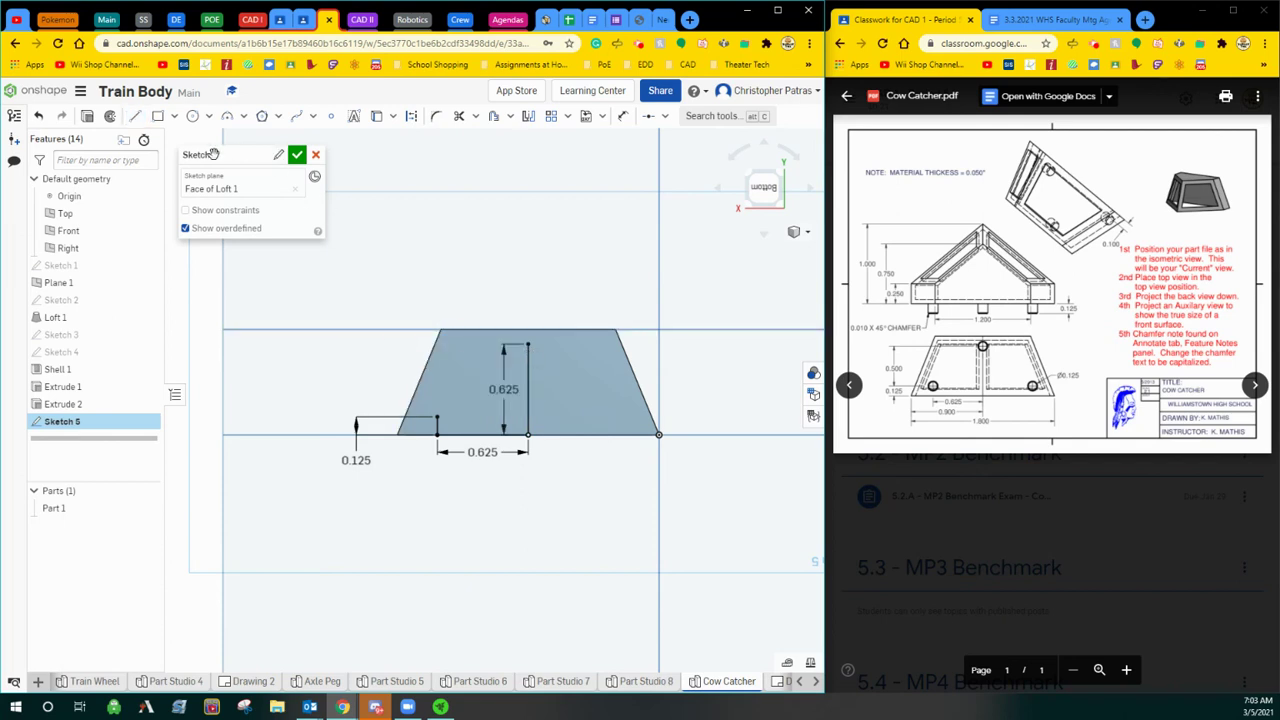
Draw a 0.625 line right from the midpoint with a 0.125 vertical end, repositioning the dimensions.
left_click(135, 116)
left_click(528, 434)
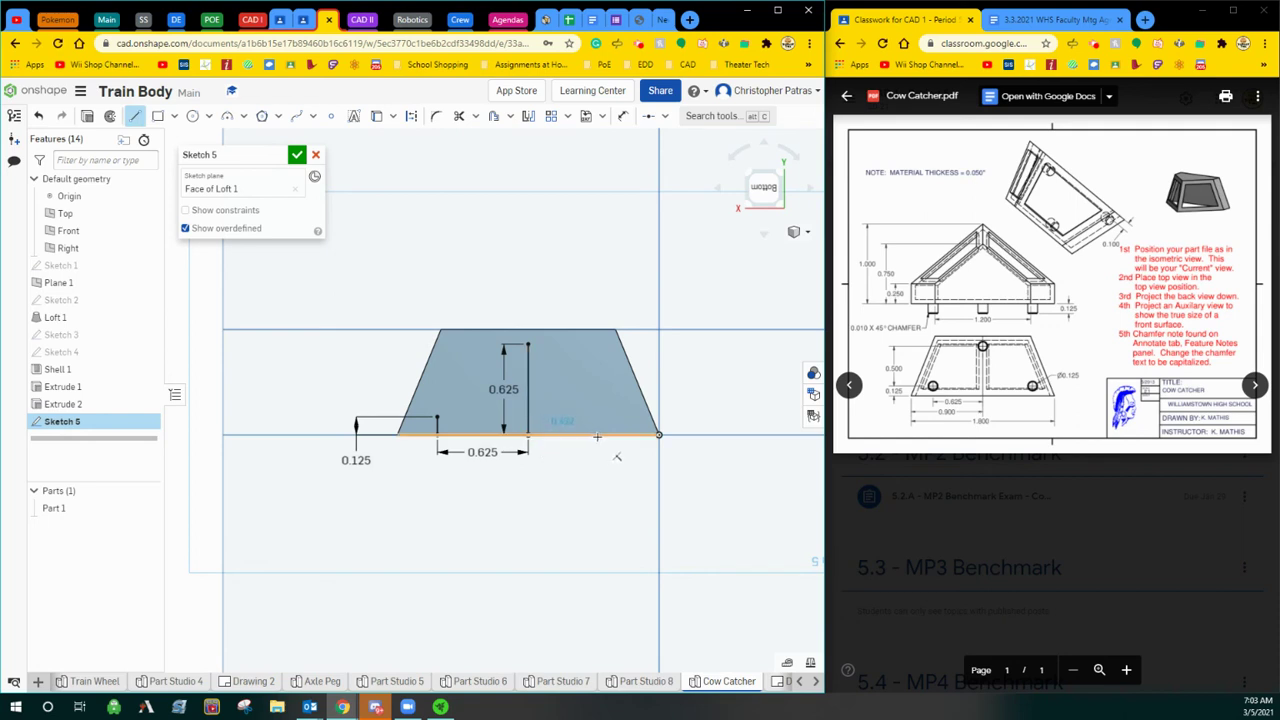
left_click(598, 435)
key("Tab")
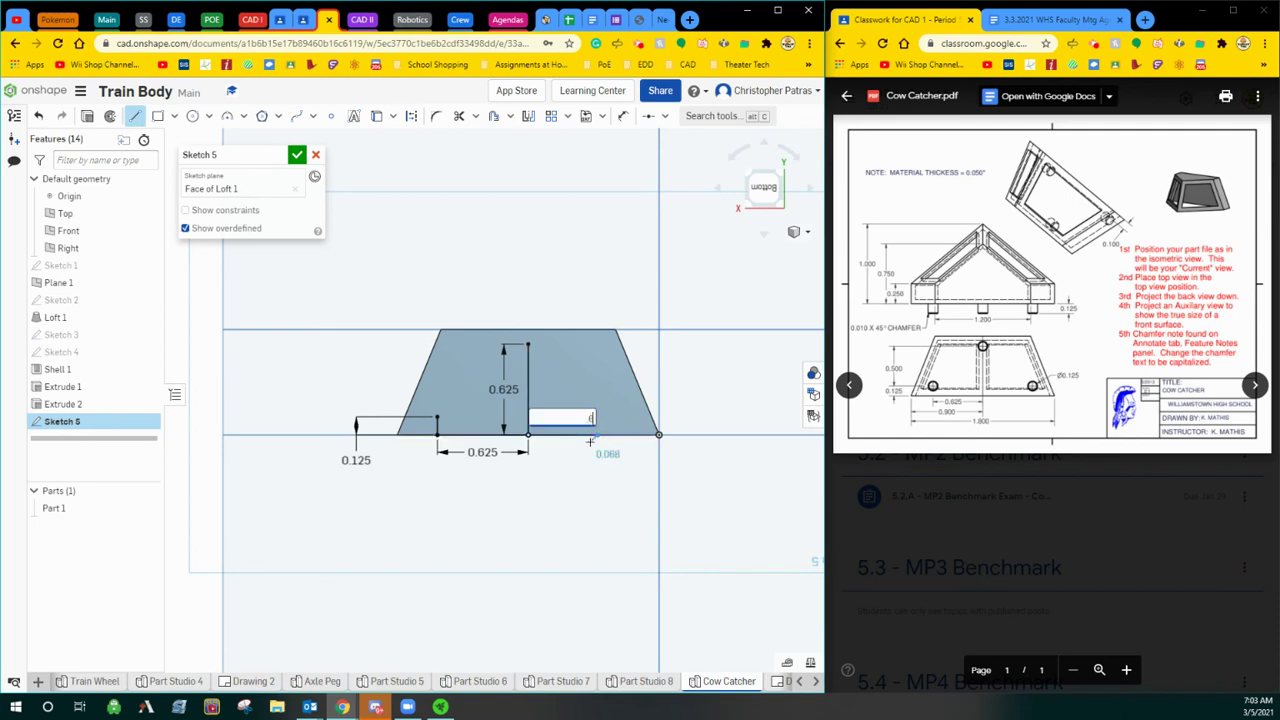
key("Return")
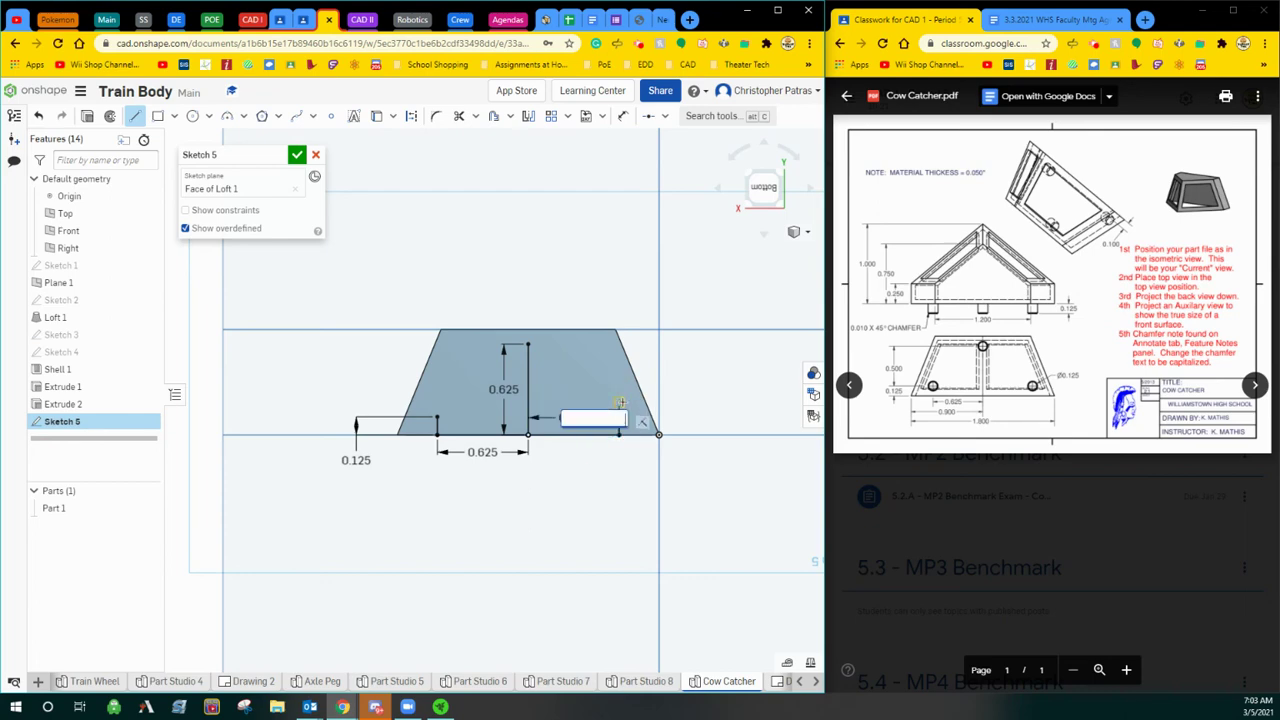
key("Return")
key("Escape")
left_click_drag(592, 424, 706, 383)
left_click_drag(568, 440, 563, 450)
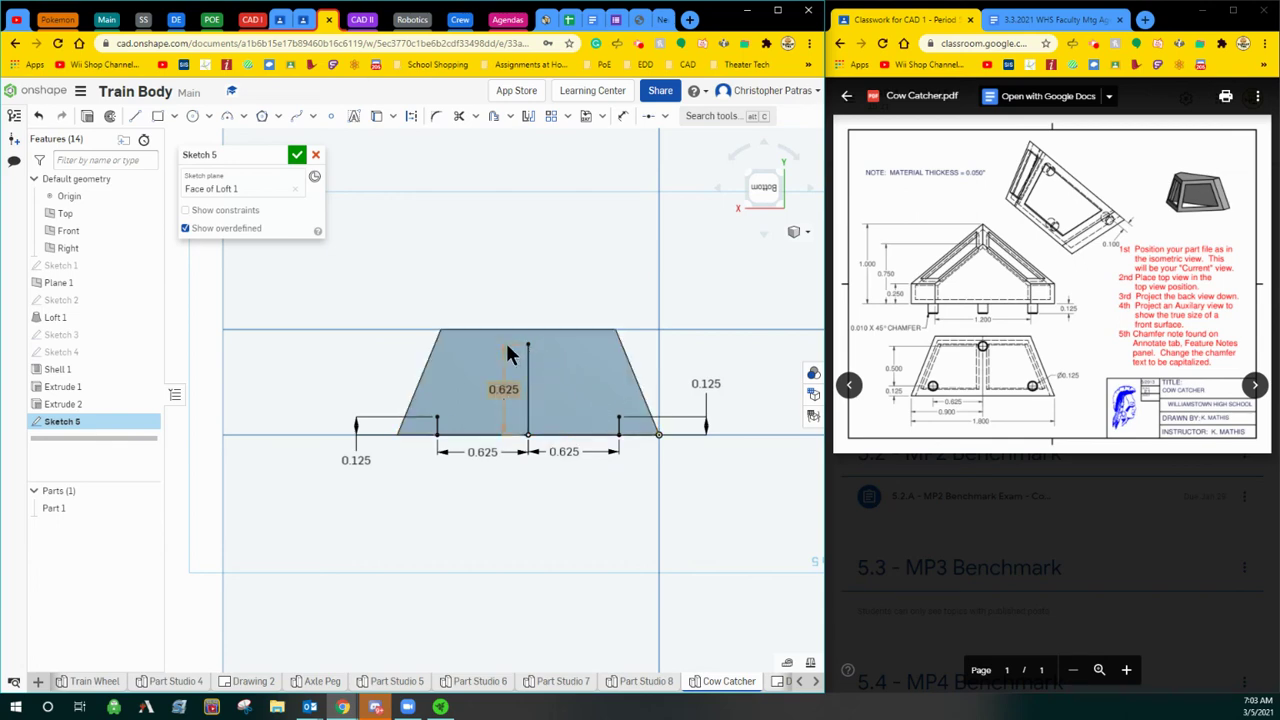
left_click(192, 116)
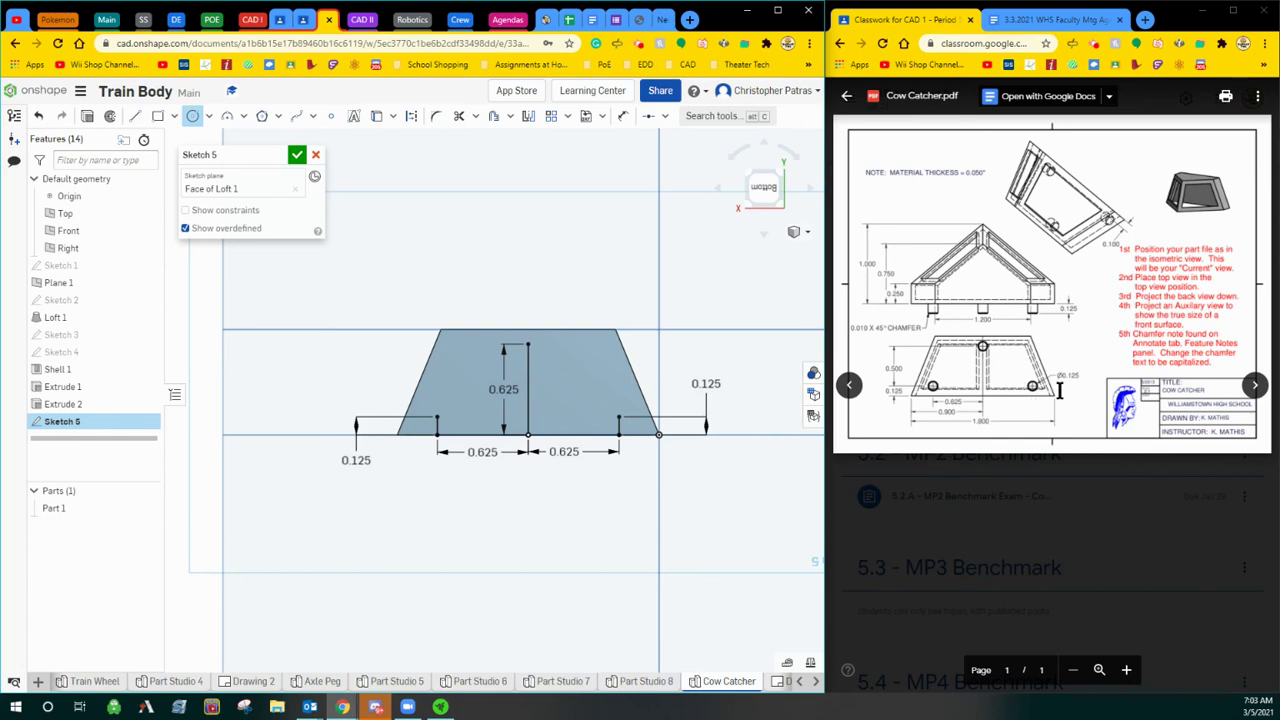
Draw Ø0.125 circles on the left peg point and on top of the vertical line.
left_click(437, 417)
mouse_move(448, 421)
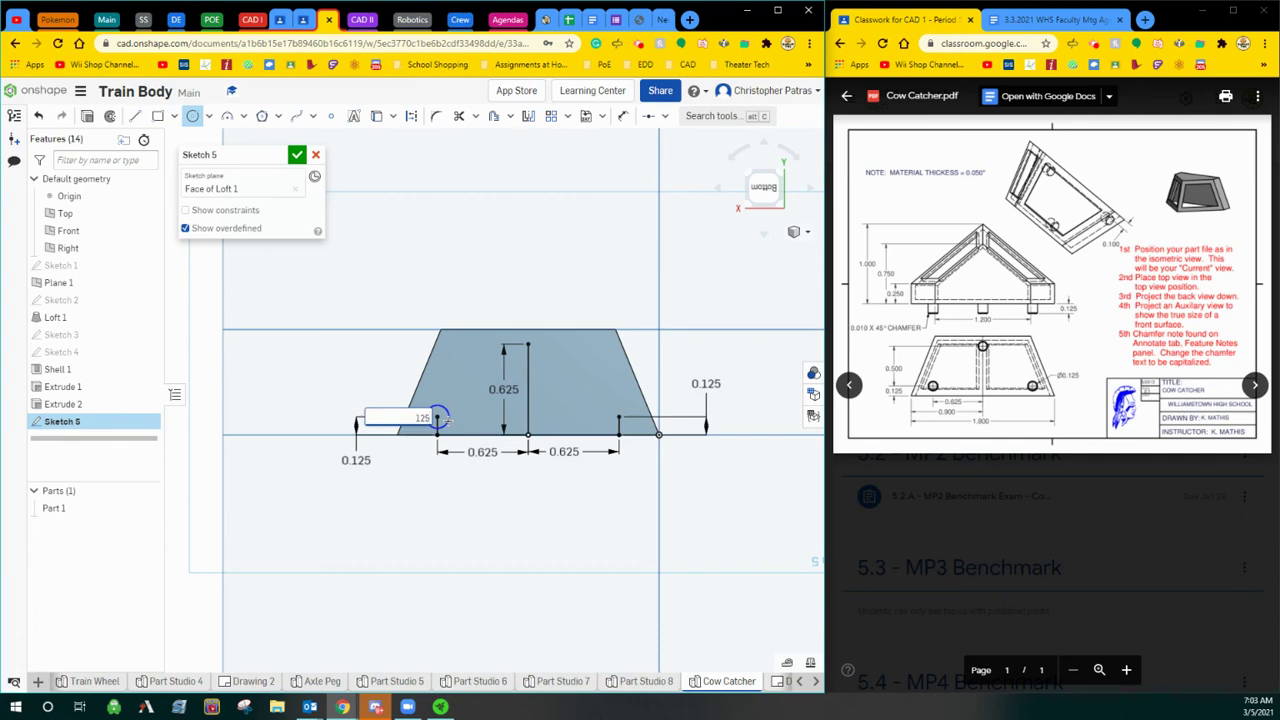
type(".125")
key("Return")
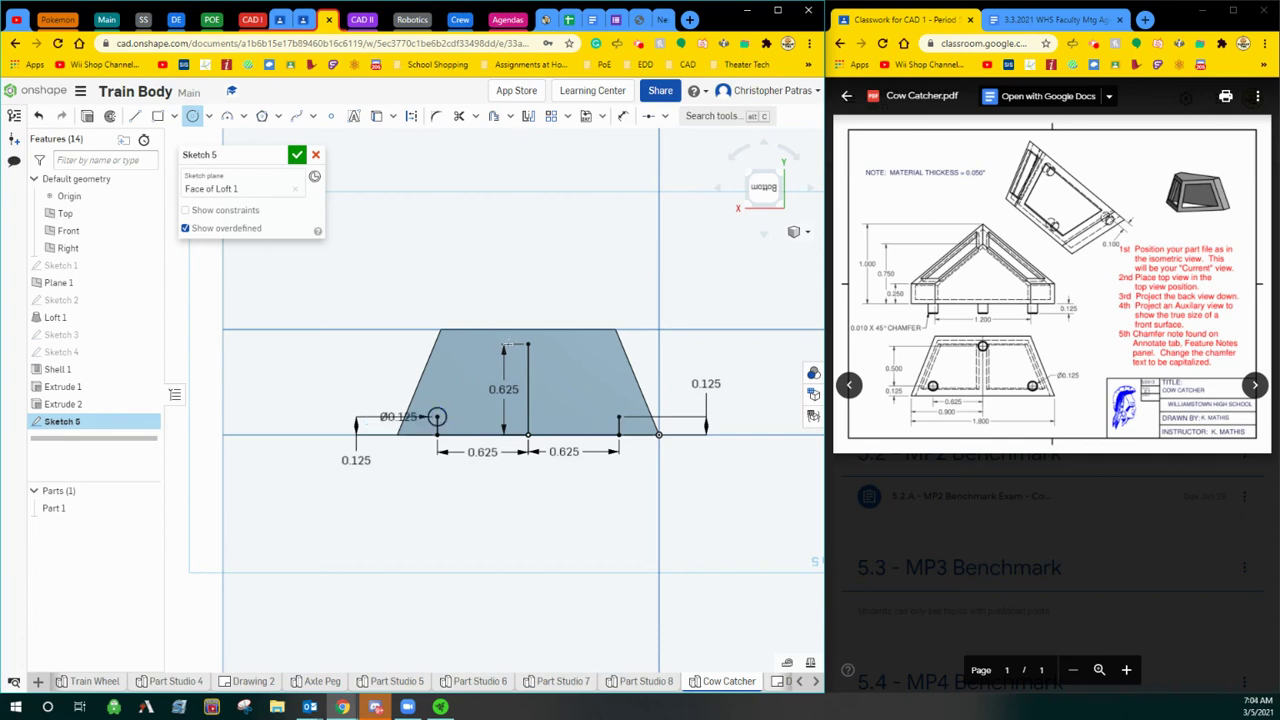
left_click(528, 344)
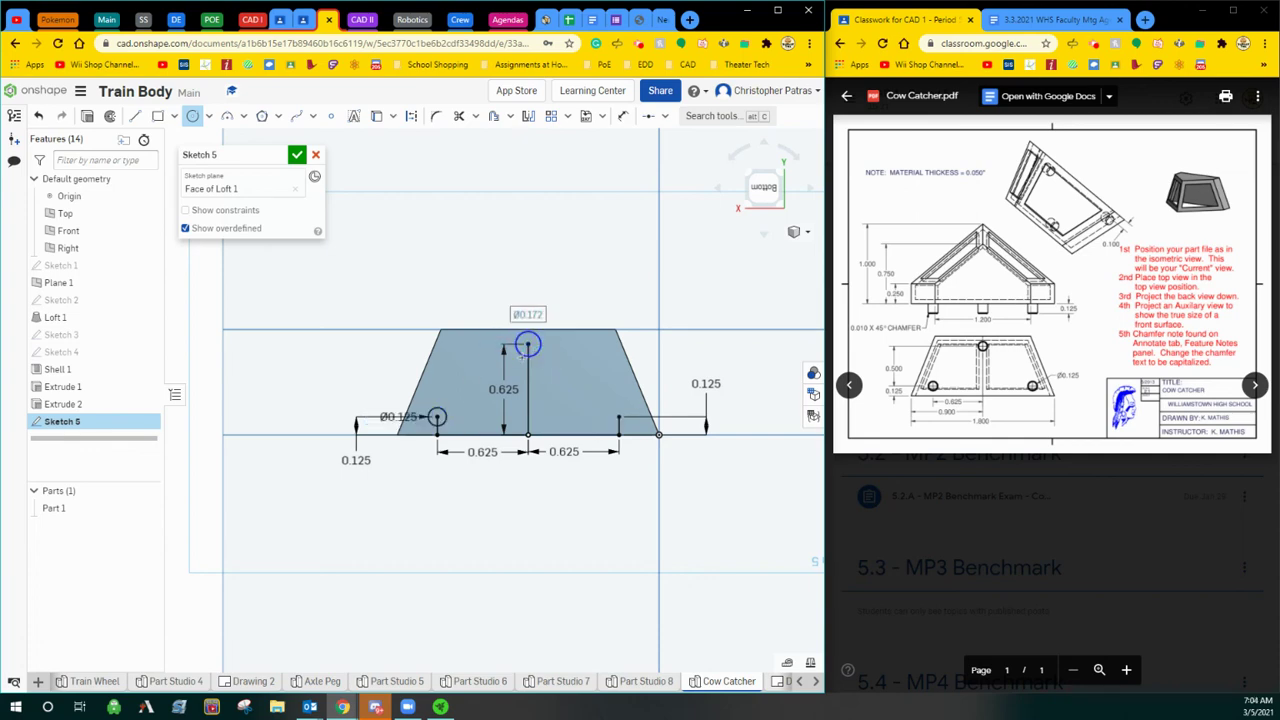
mouse_move(521, 356)
type(".125")
key("Return")
Add a Ø0.125 circle at the lower-right point and move all three diameter labels clear.
left_click(620, 417)
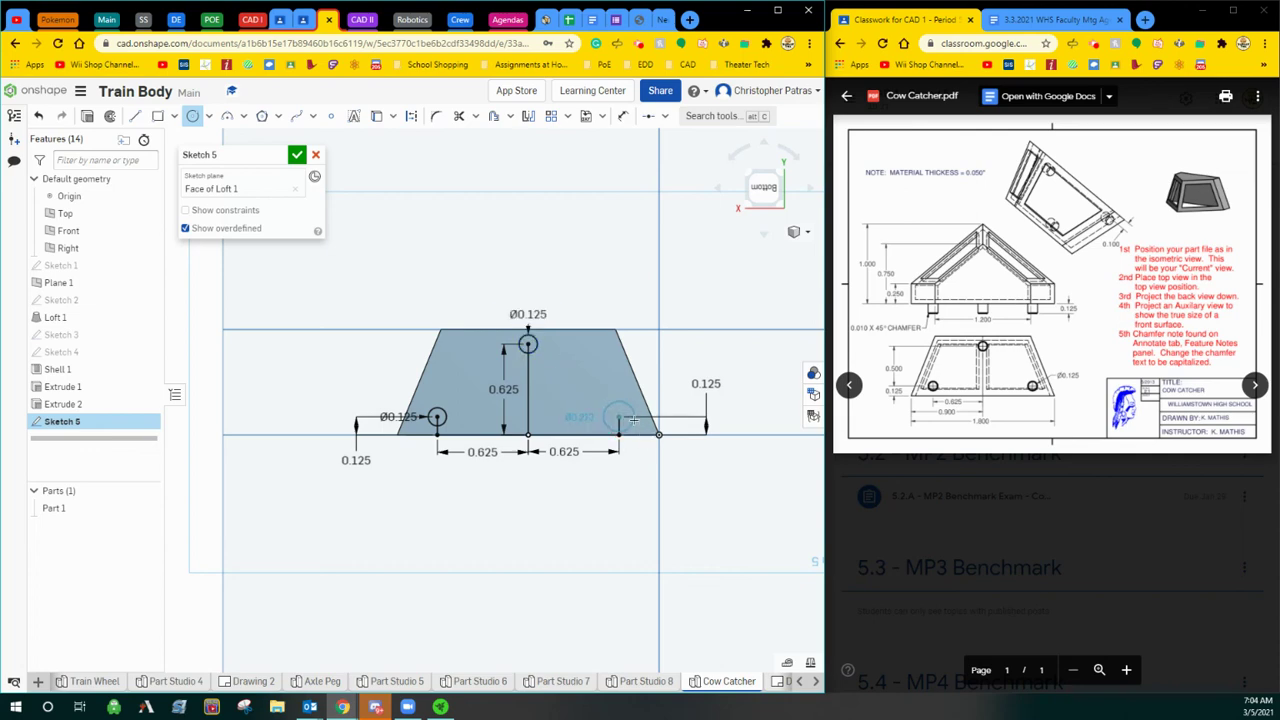
left_click(622, 416)
type(".125")
key("Return")
left_click_drag(581, 416, 677, 367)
left_click_drag(528, 316, 525, 293)
left_click_drag(396, 417, 389, 383)
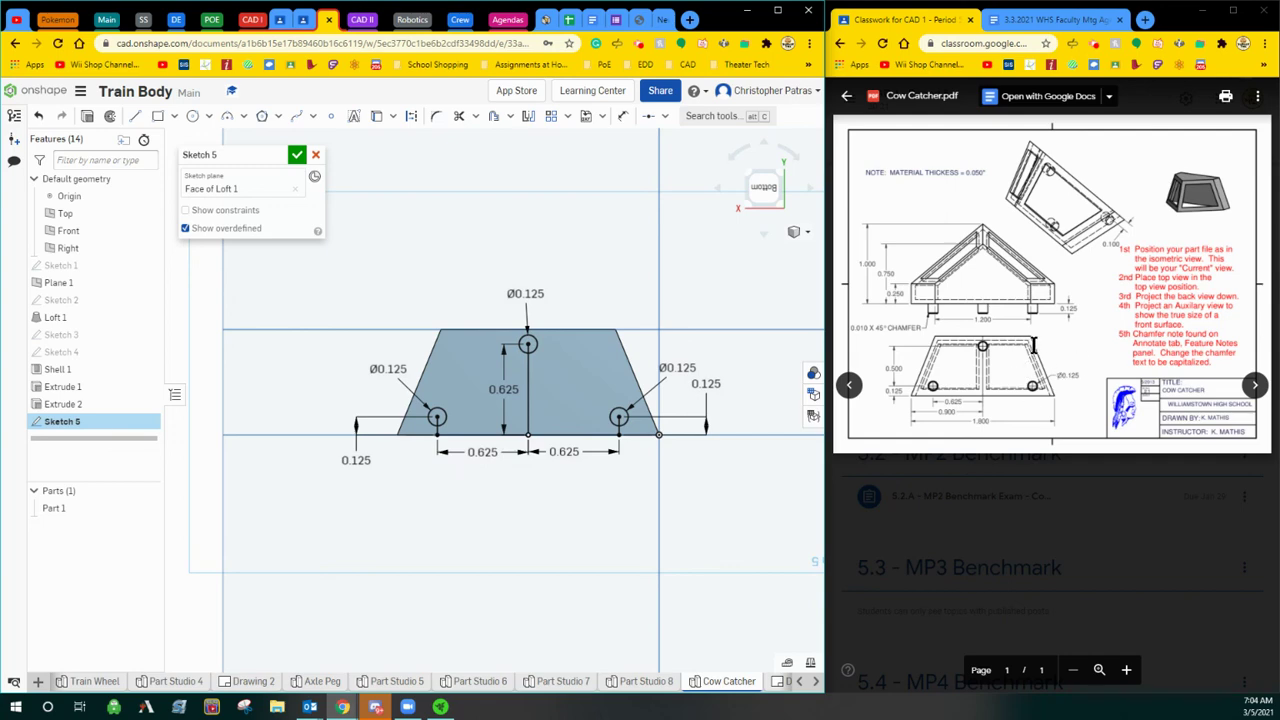
Accept Sketch 5 and extrude the three peg circles as an added 0.125 in extrusion.
left_click(297, 156)
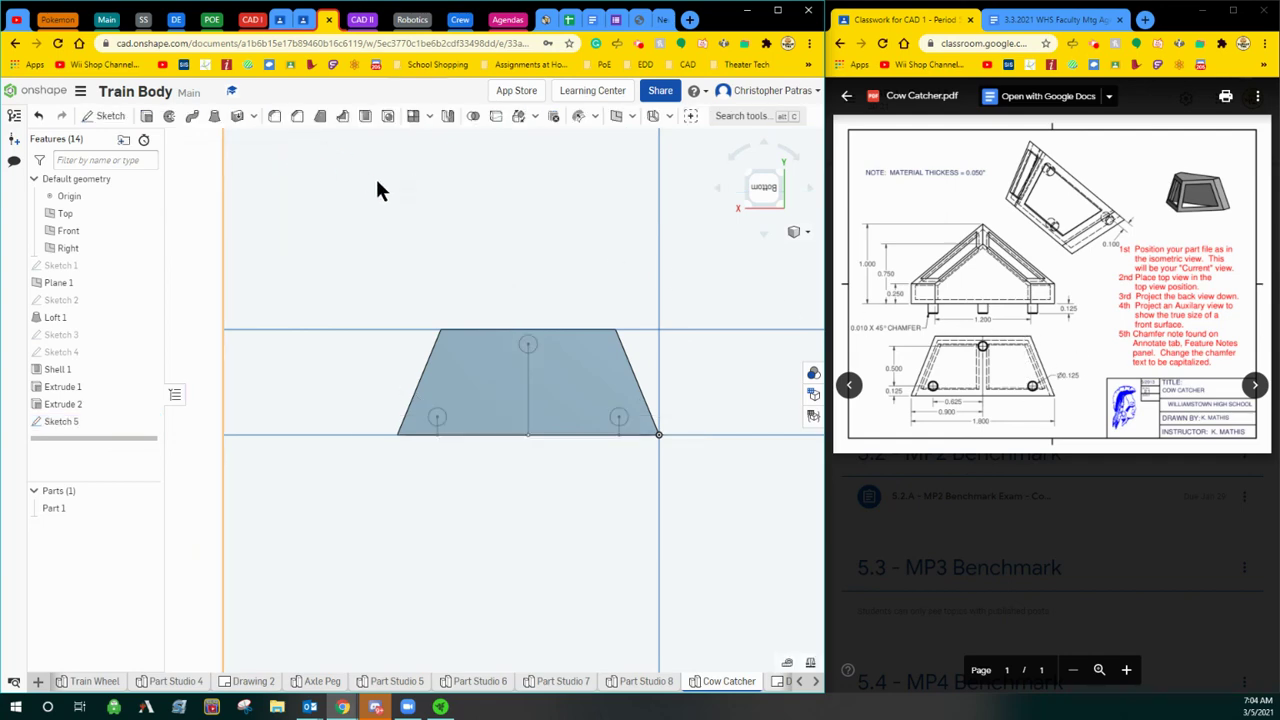
left_click(147, 117)
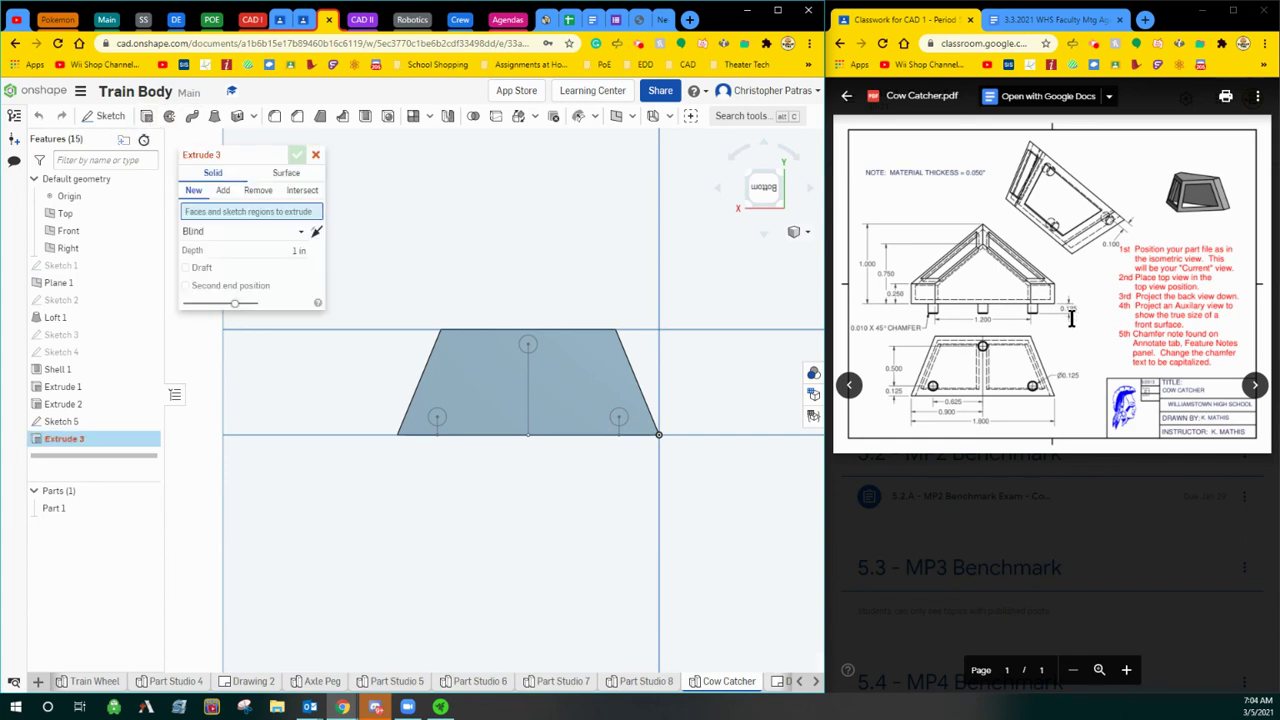
left_click(528, 347)
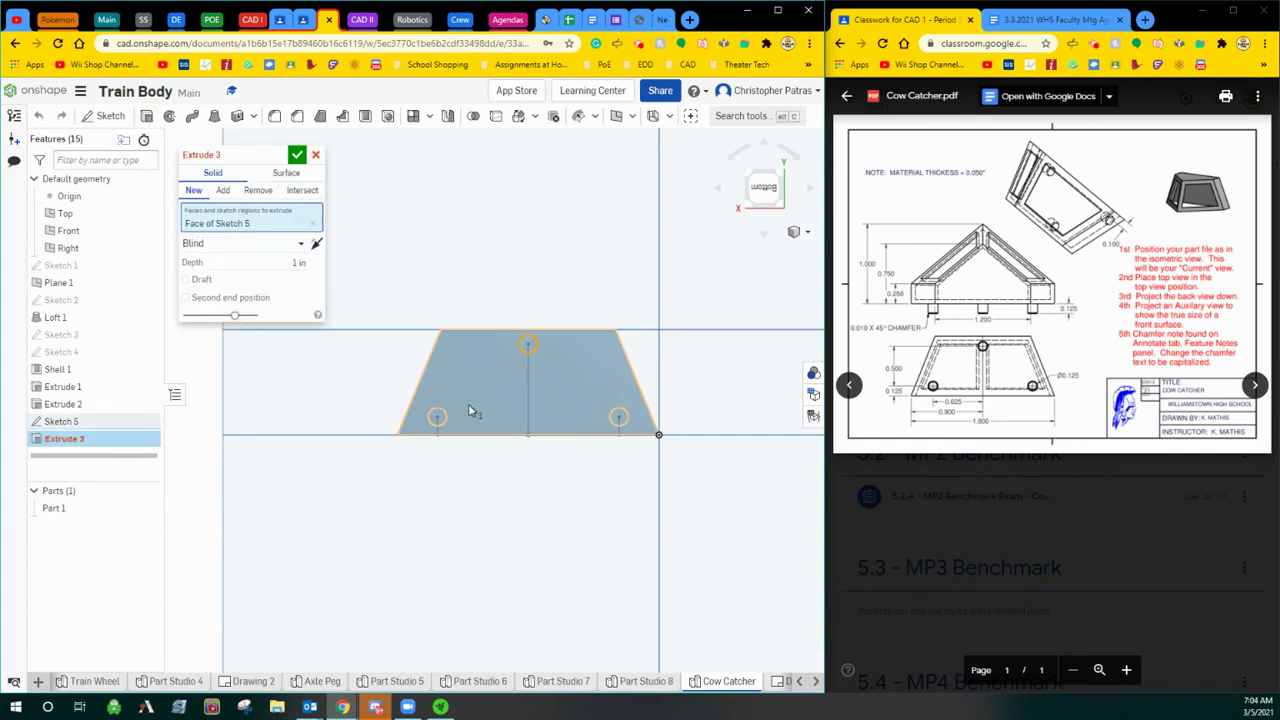
left_click(437, 416)
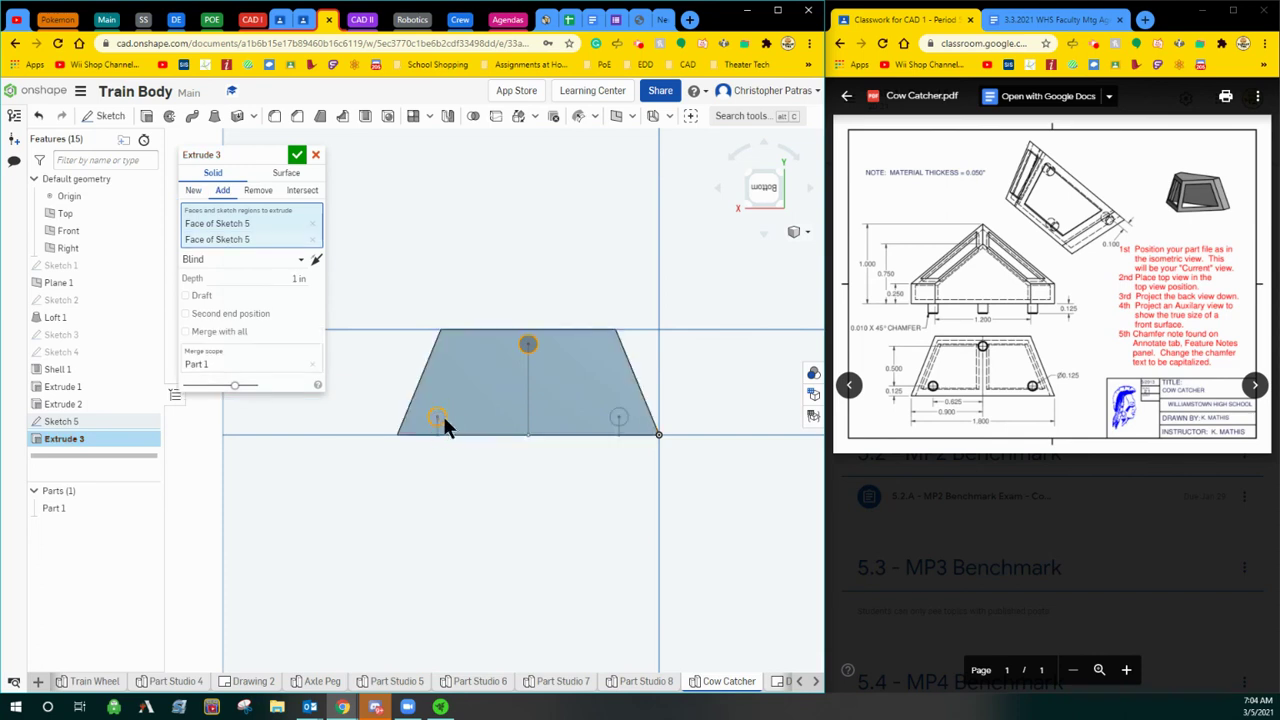
left_click(630, 422)
left_click(284, 296)
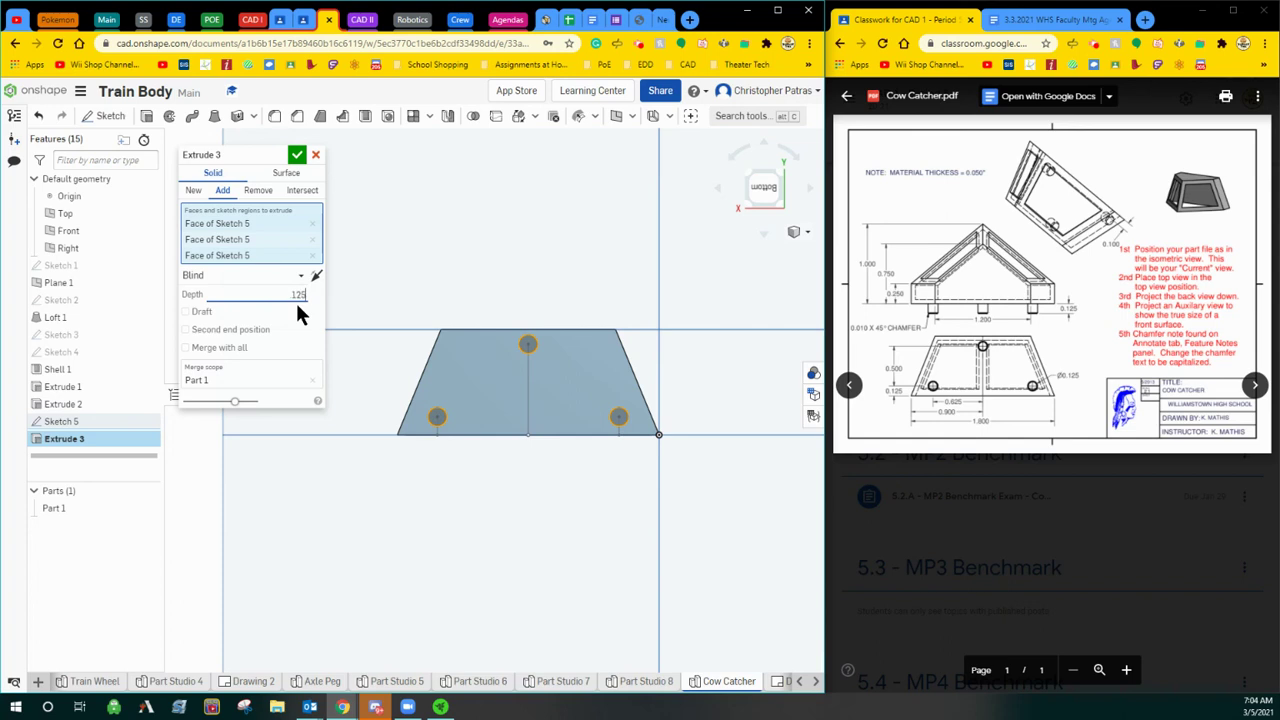
left_click(749, 194)
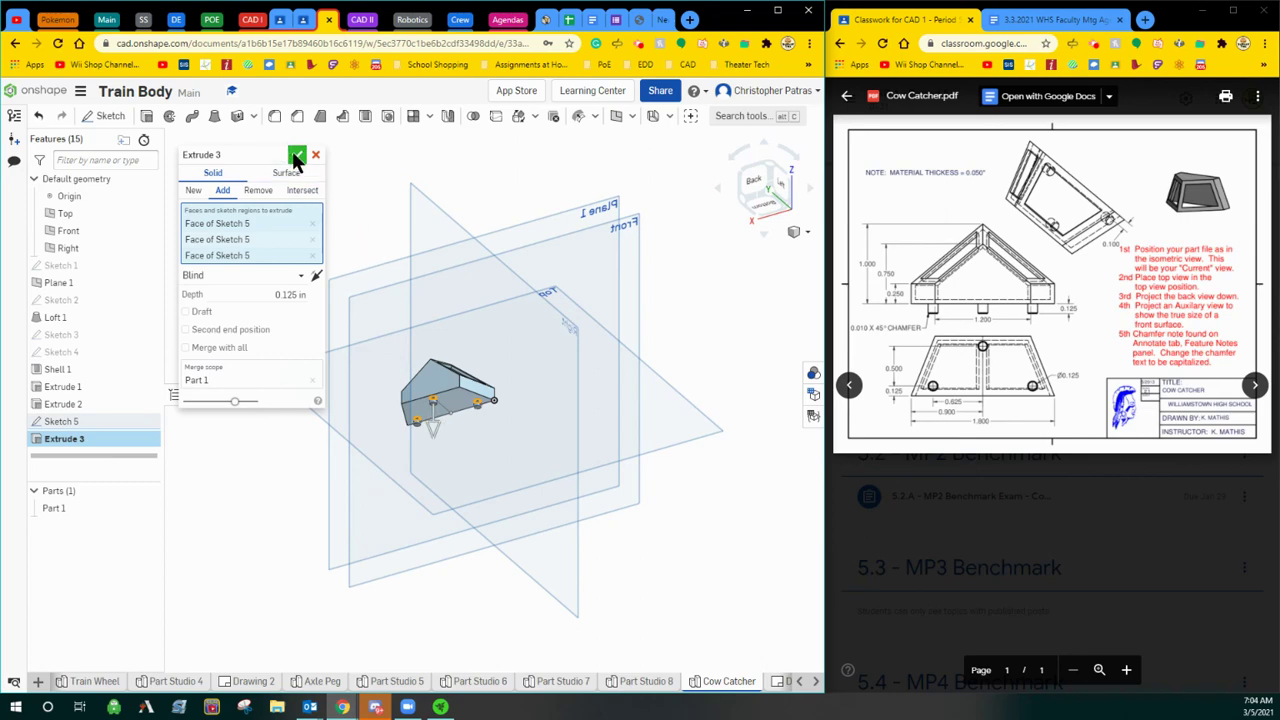
left_click(297, 157)
scroll(480, 300, "up", 3)
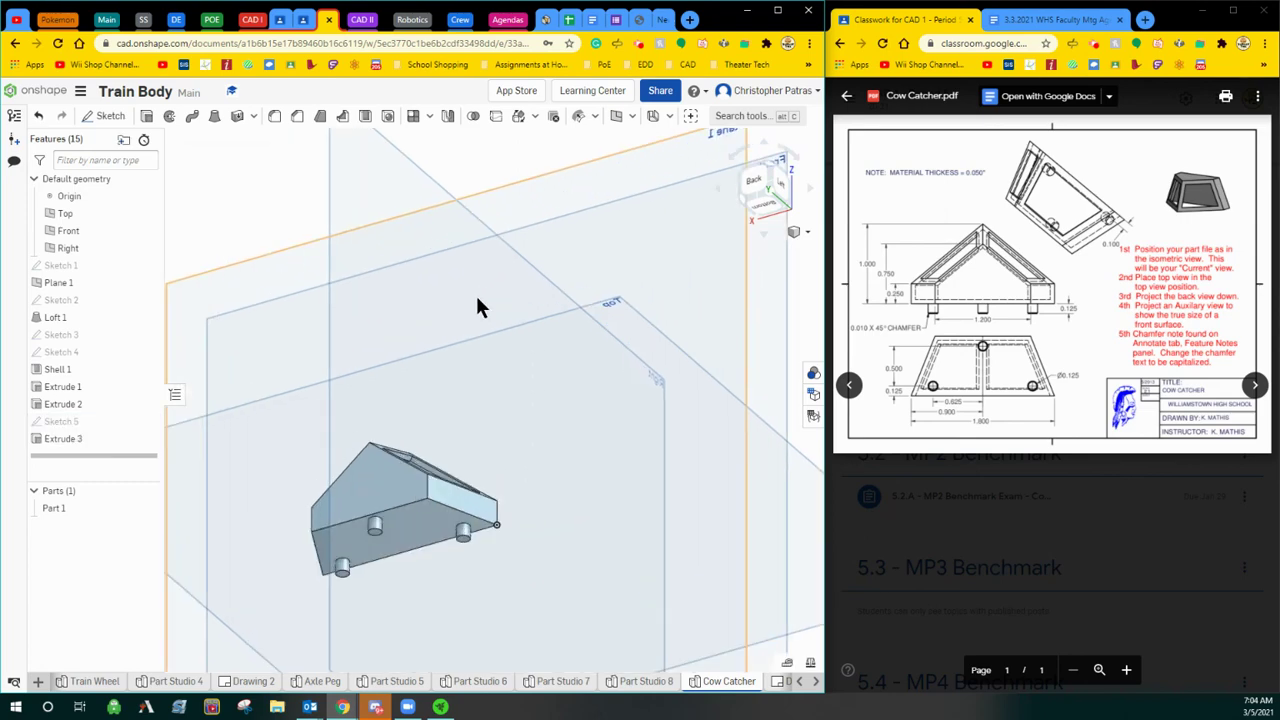
middle_click_drag(478, 307, 503, 194)
scroll(503, 194, "up", 2)
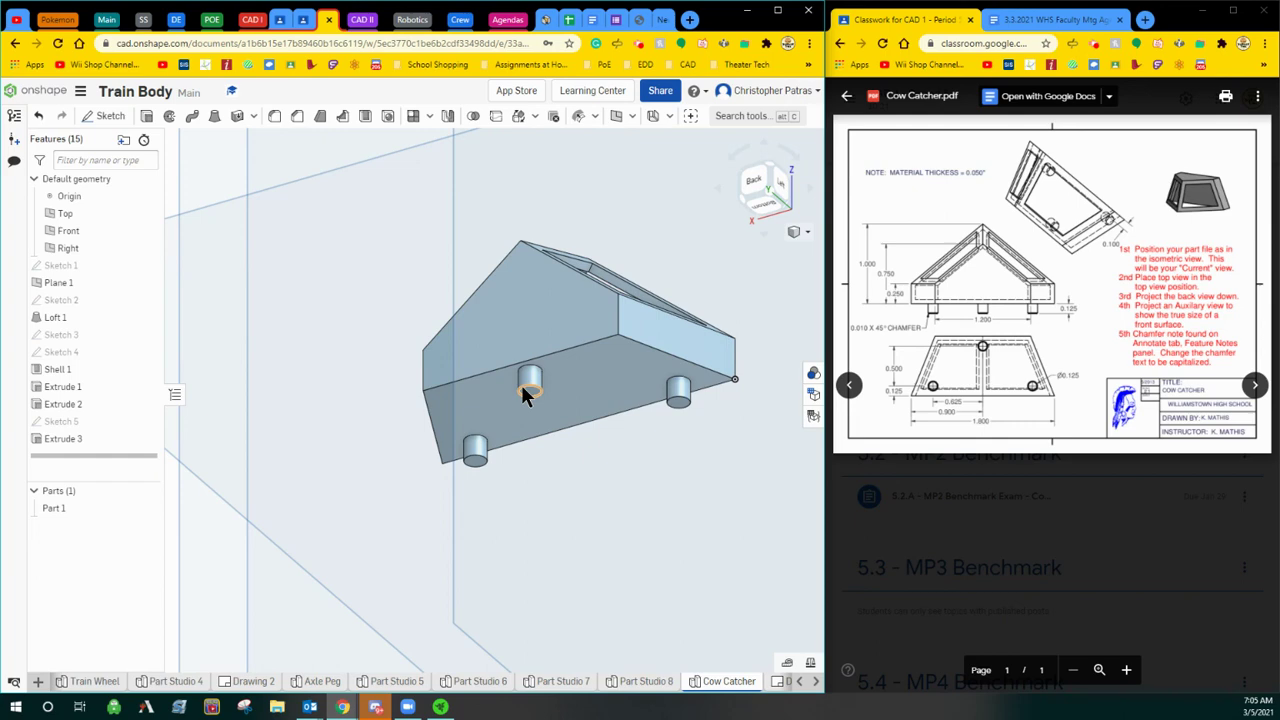
scroll(527, 393, "up", 1)
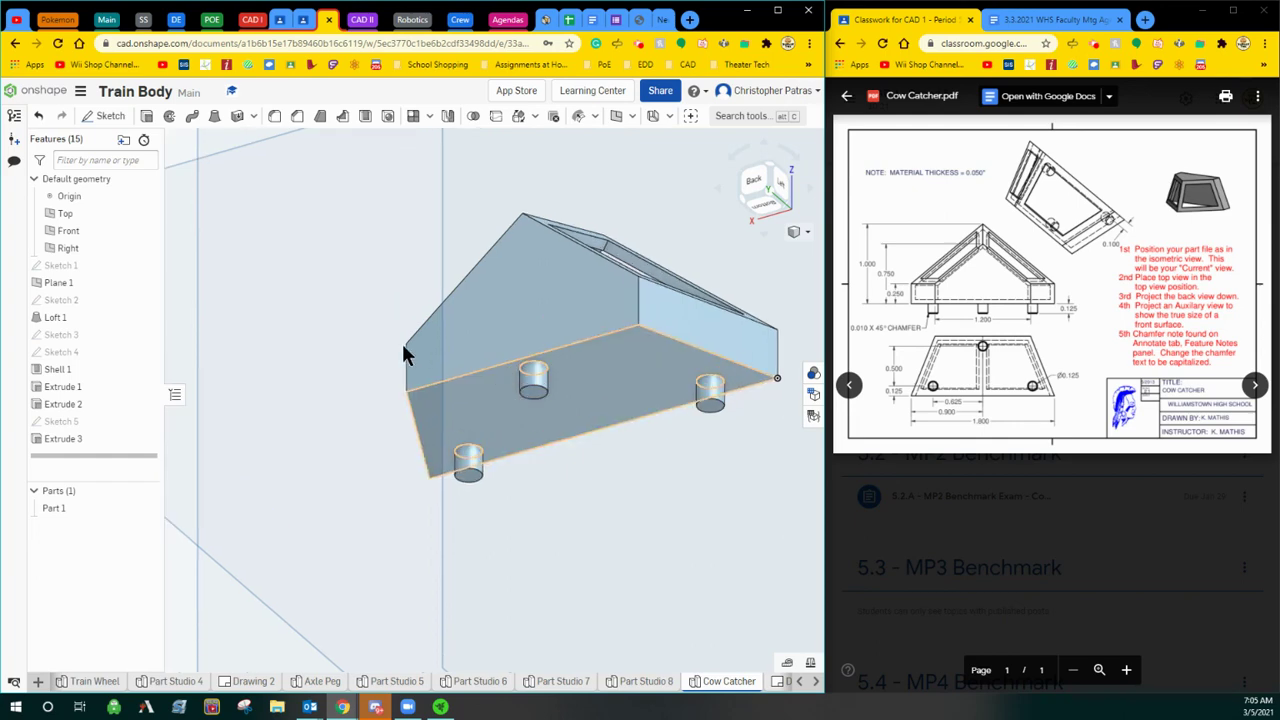
Create Chamfer 1 of 0.01 in on the end edges of the middle, lower-left and right pegs.
left_click(297, 117)
scroll(512, 380, "up", 2)
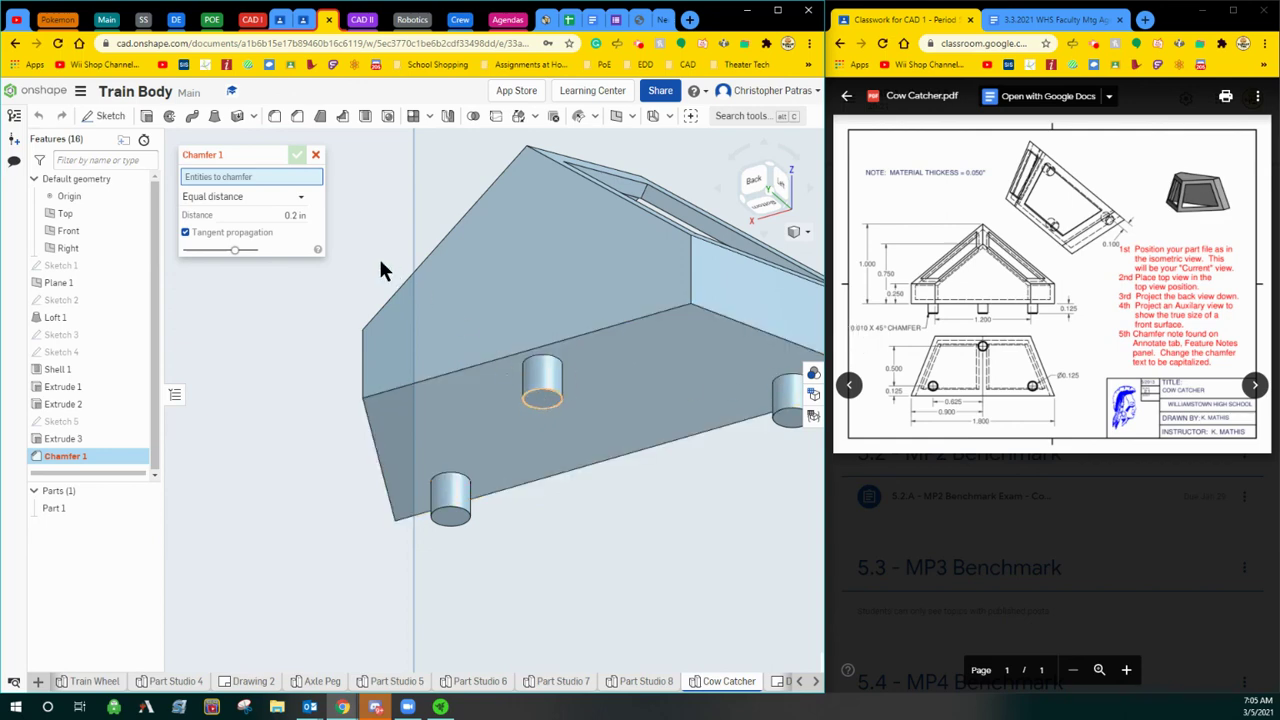
left_click(283, 218)
type("0.01")
key("Return")
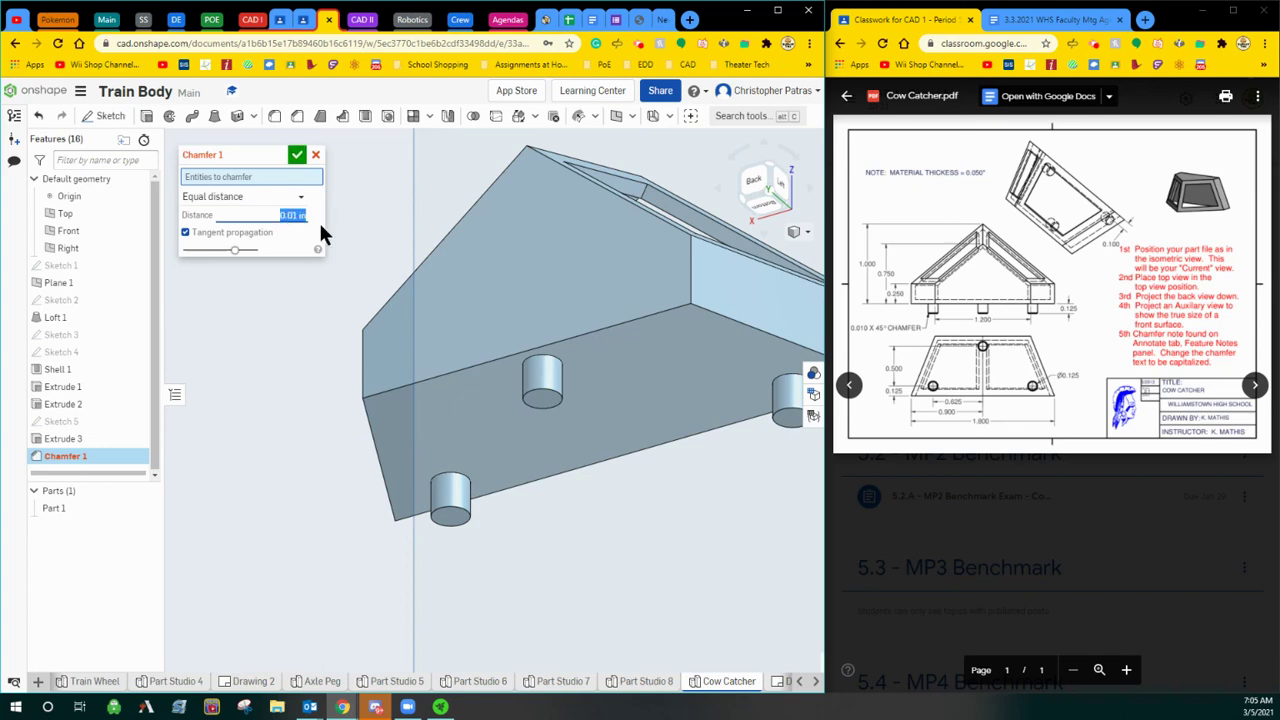
left_click(543, 395)
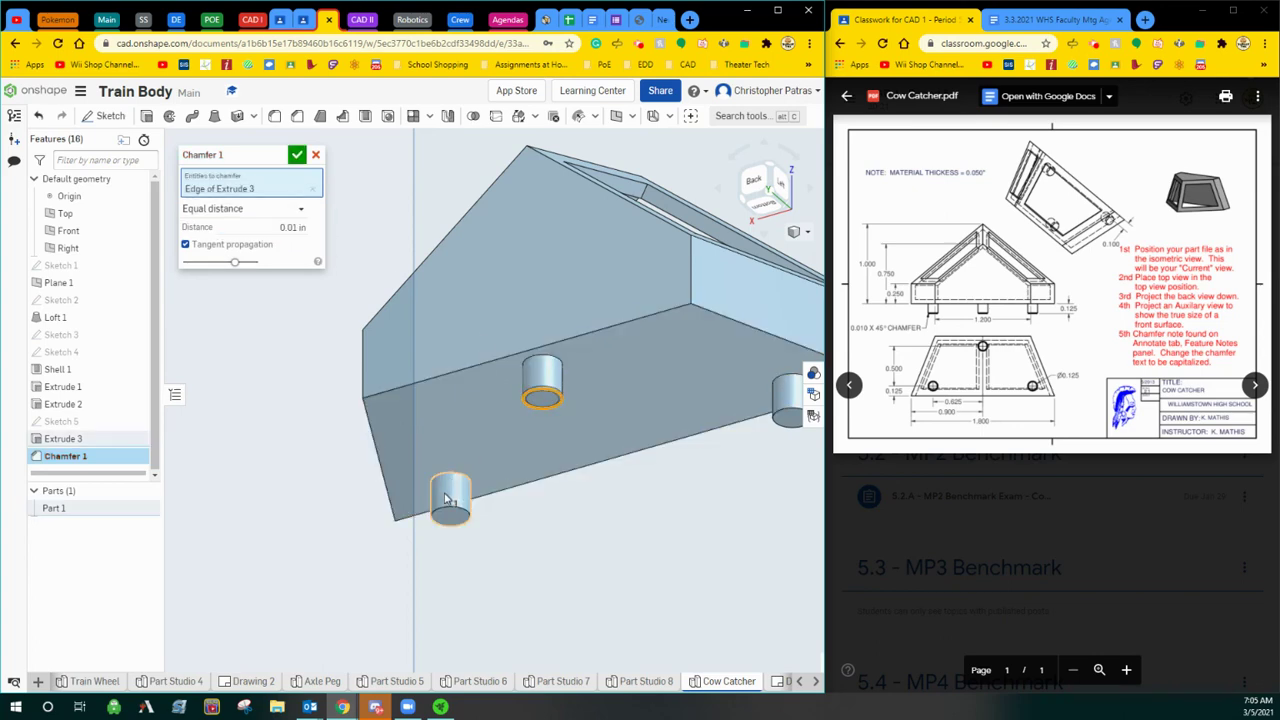
left_click(450, 515)
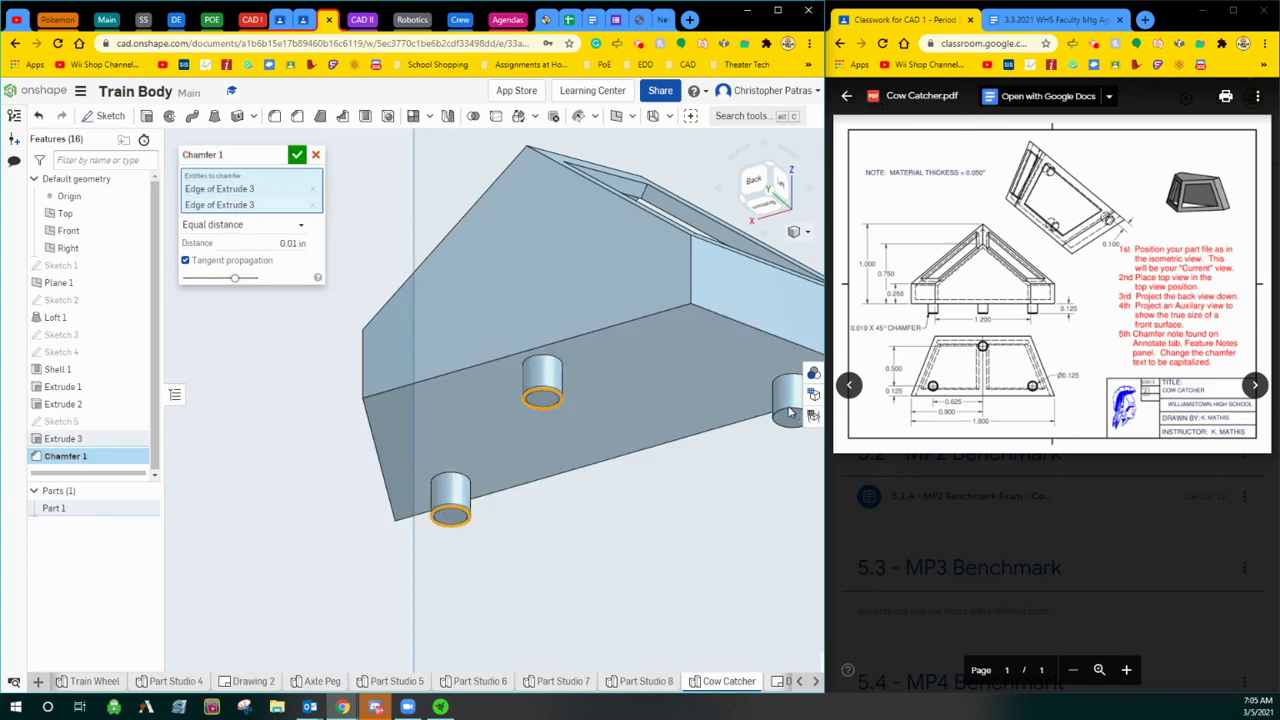
left_click(785, 420)
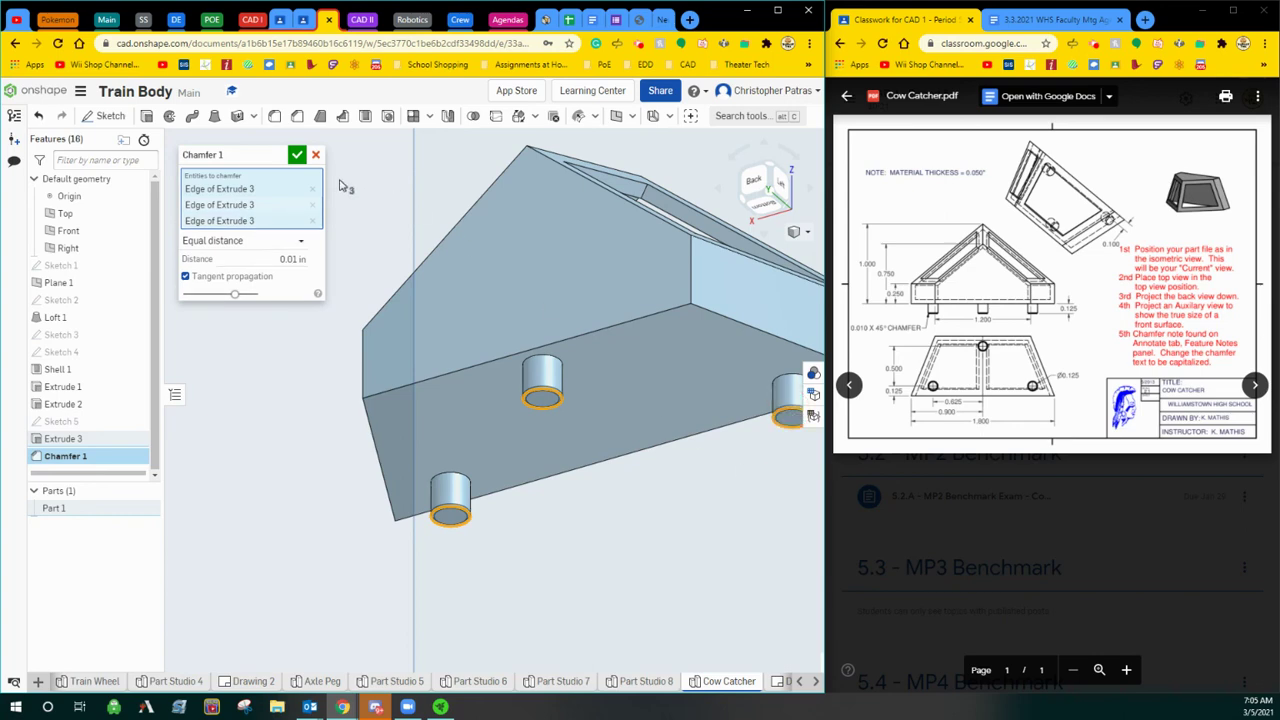
left_click(287, 153)
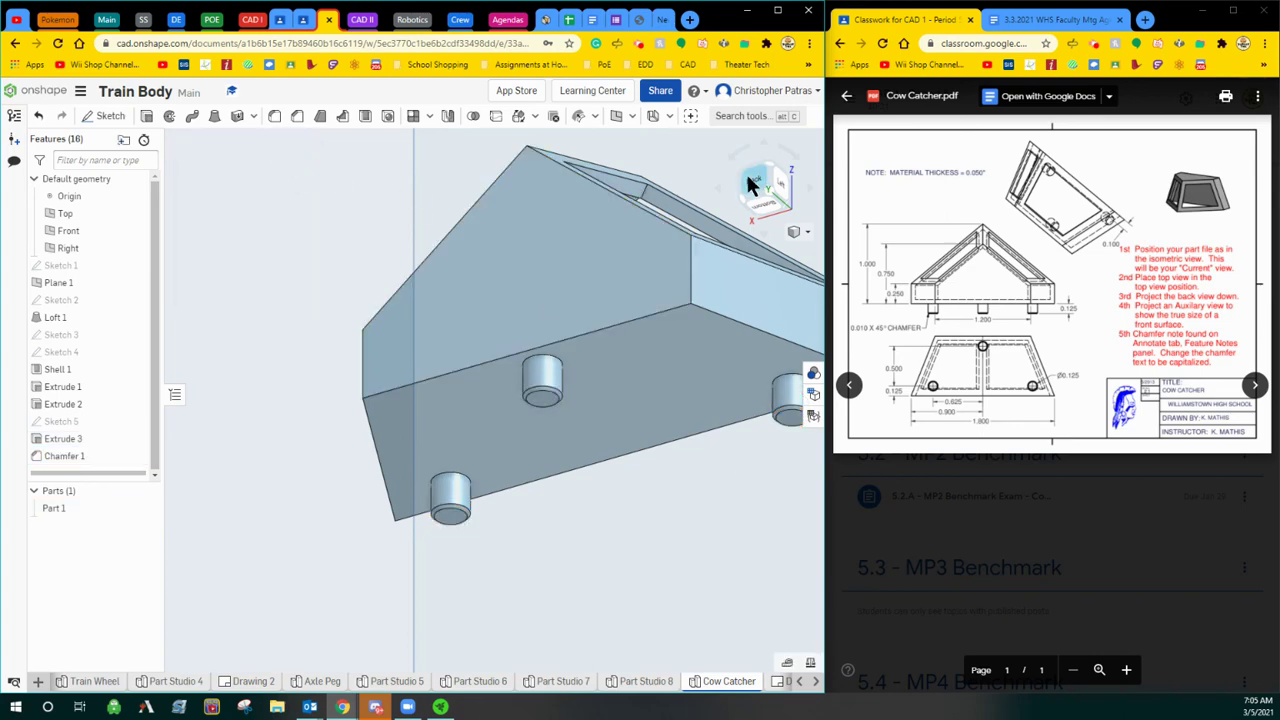
left_click(767, 162)
scroll(510, 420, "up", 3)
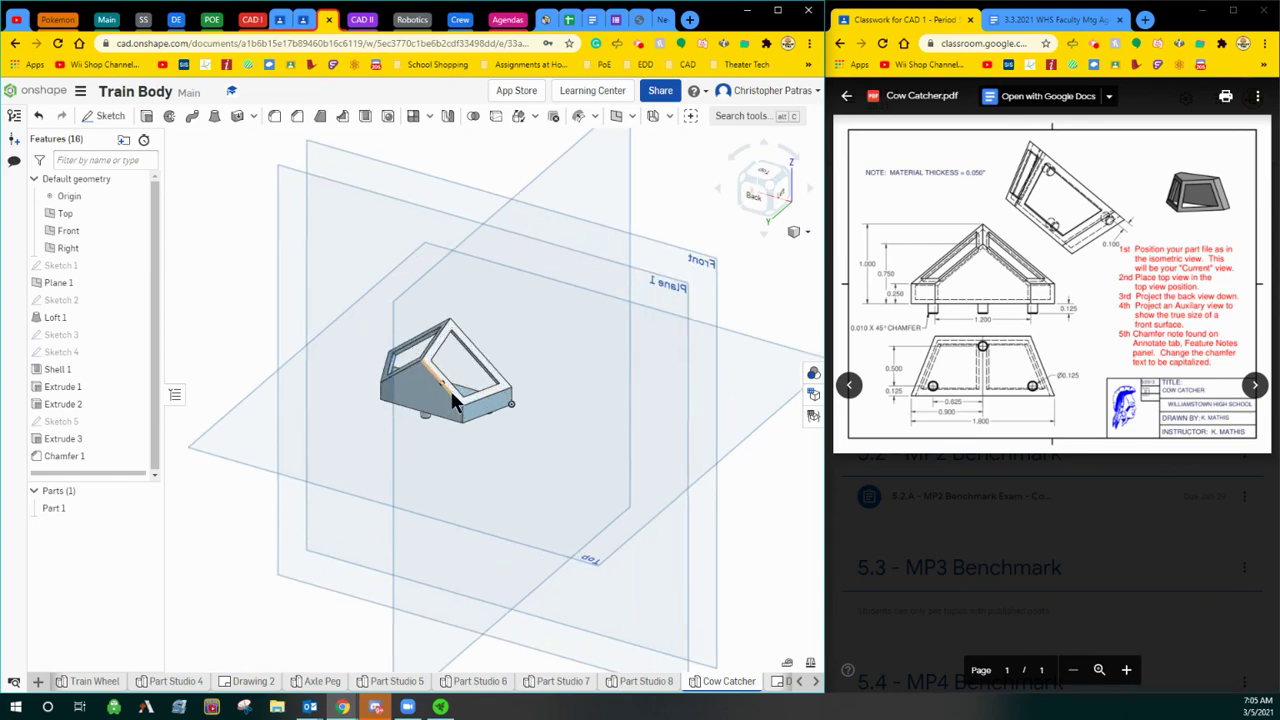
scroll(522, 453, "up", 3)
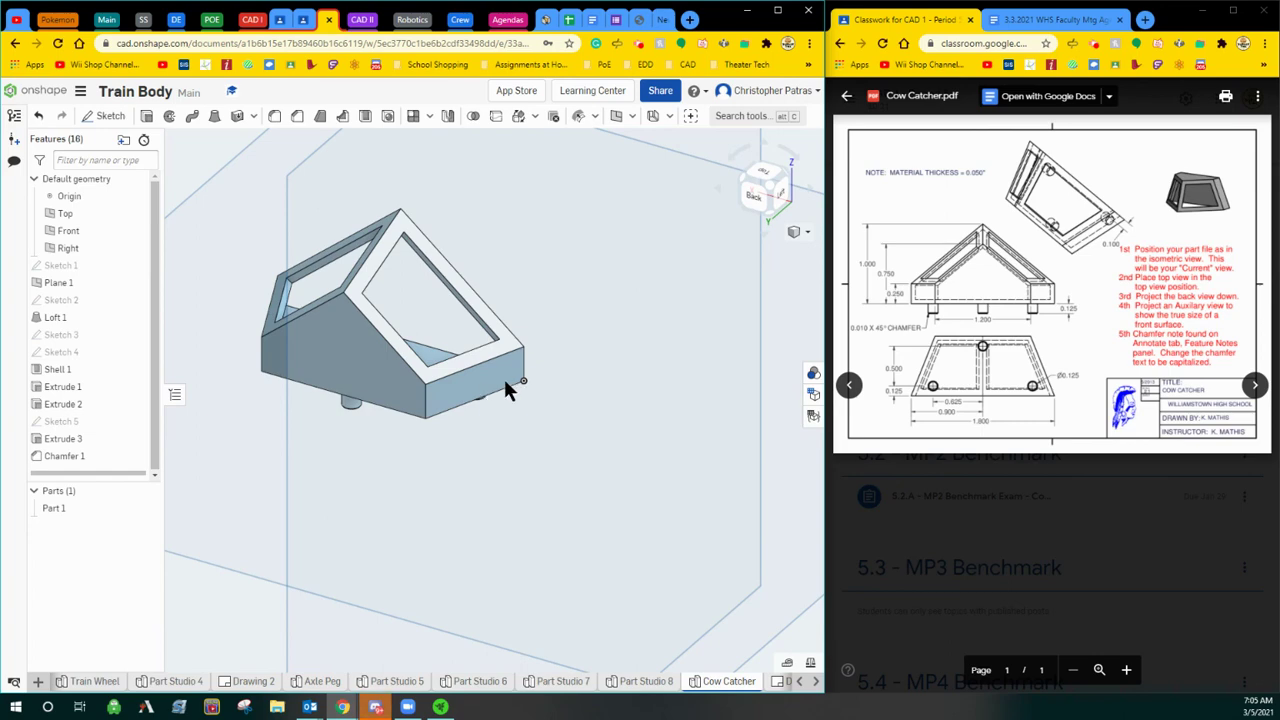
scroll(510, 376, "up", 2)
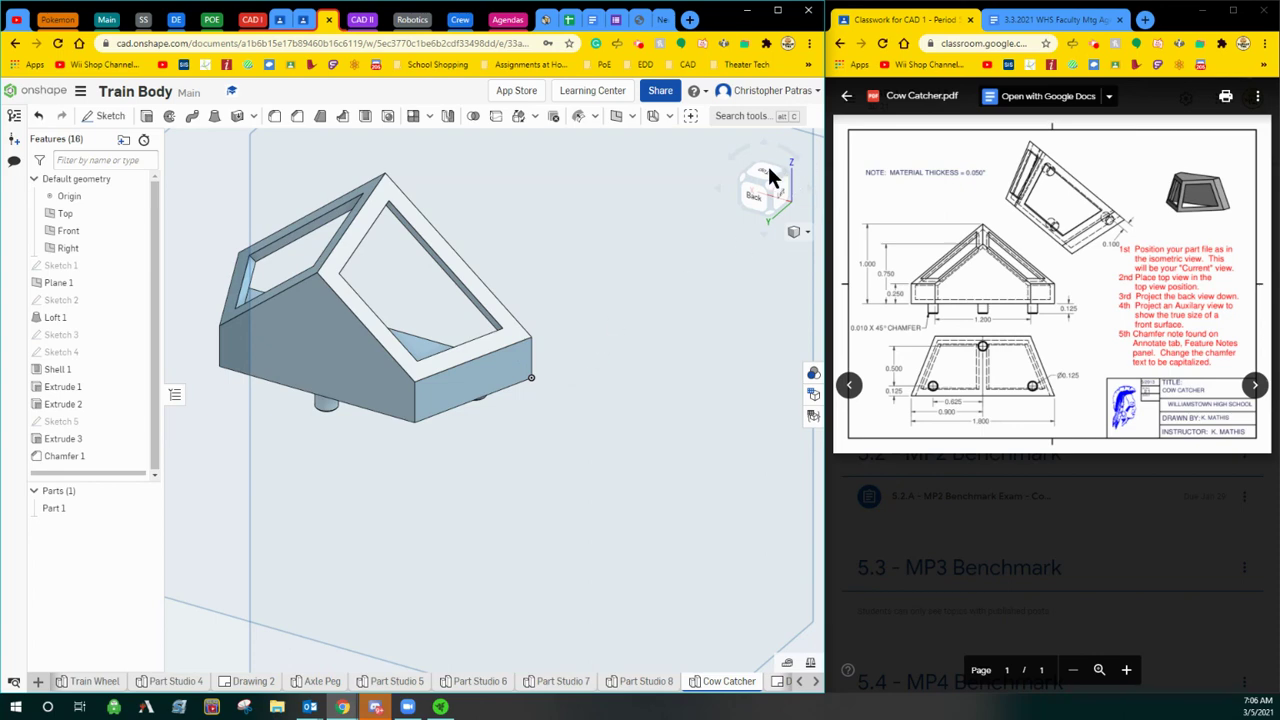
middle_click_drag(583, 297, 704, 324)
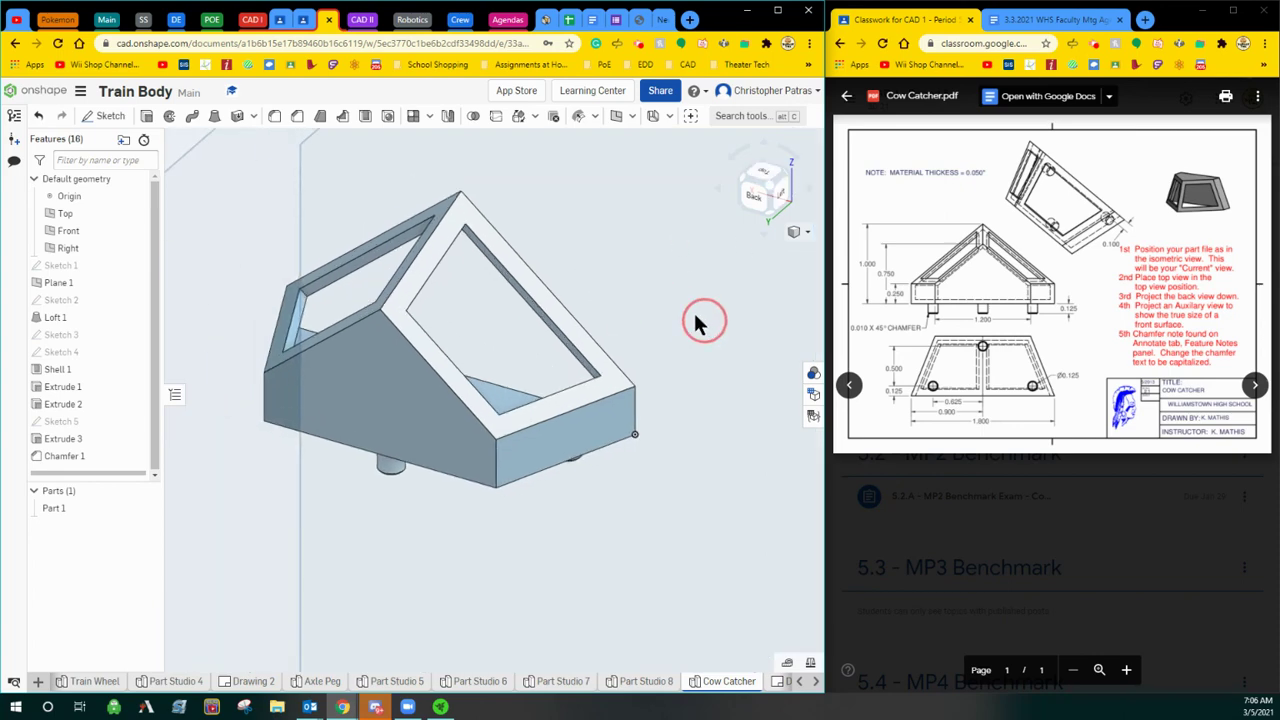
scroll(665, 300, "down", 4)
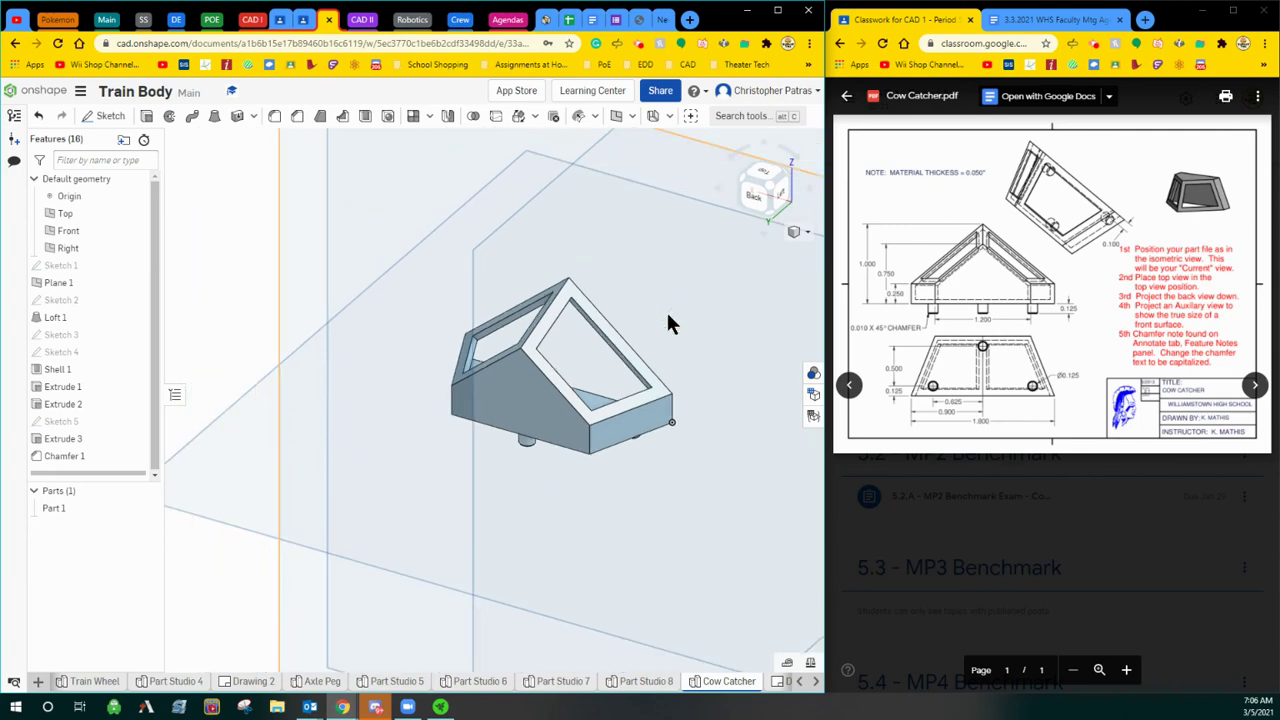